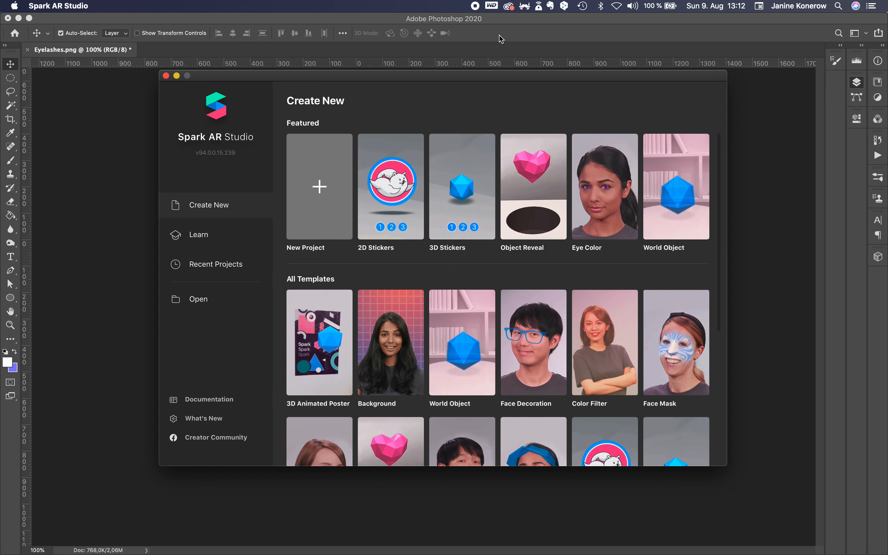
# - Create a new project from the Eye Color template and display its window in full screen
pyautogui.scroll(-5, 332, 379)
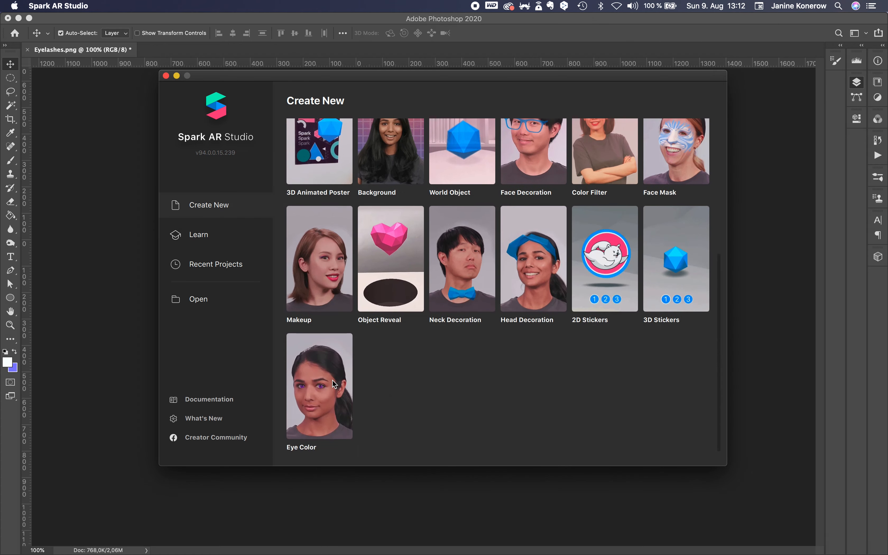
pyautogui.click(321, 401)
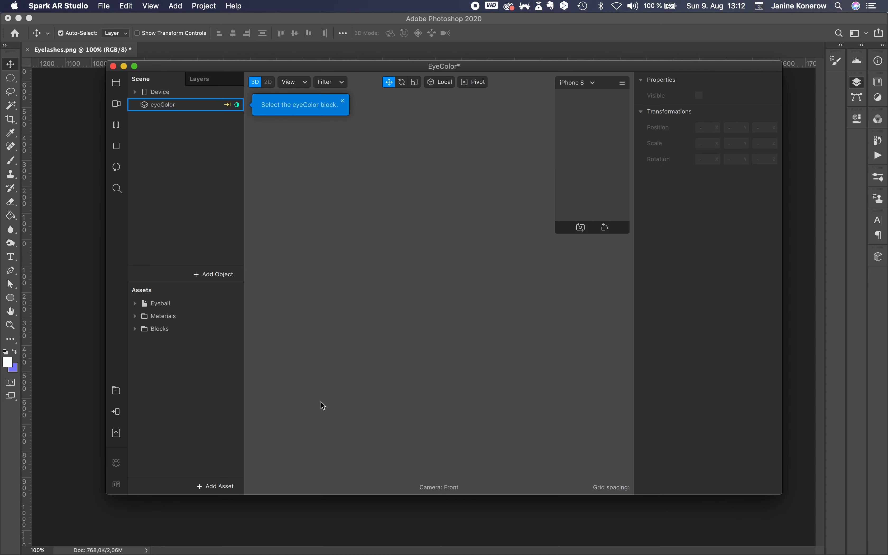
pyautogui.click(135, 66)
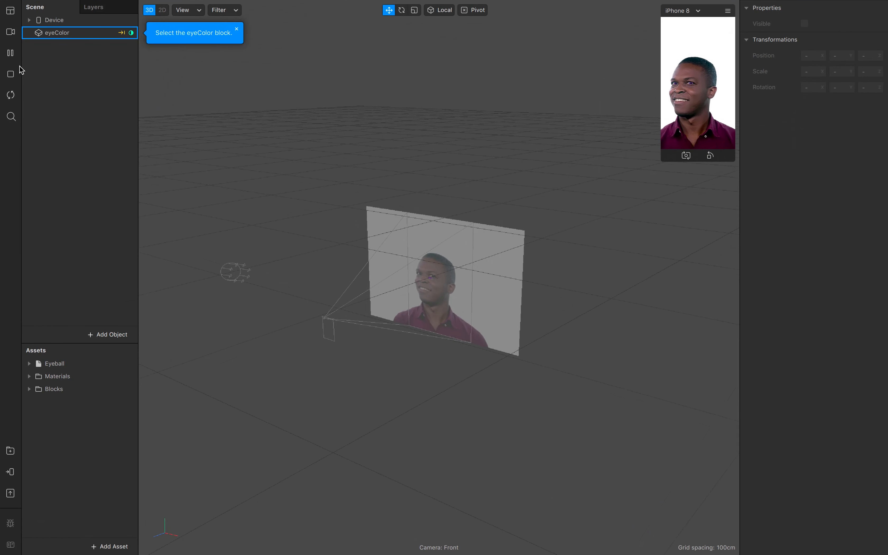
# - Switch the preview to the built-in FaceTime HD Camera and enlarge the iPhone 8 simulator
pyautogui.click(11, 32)
pyautogui.click(64, 51)
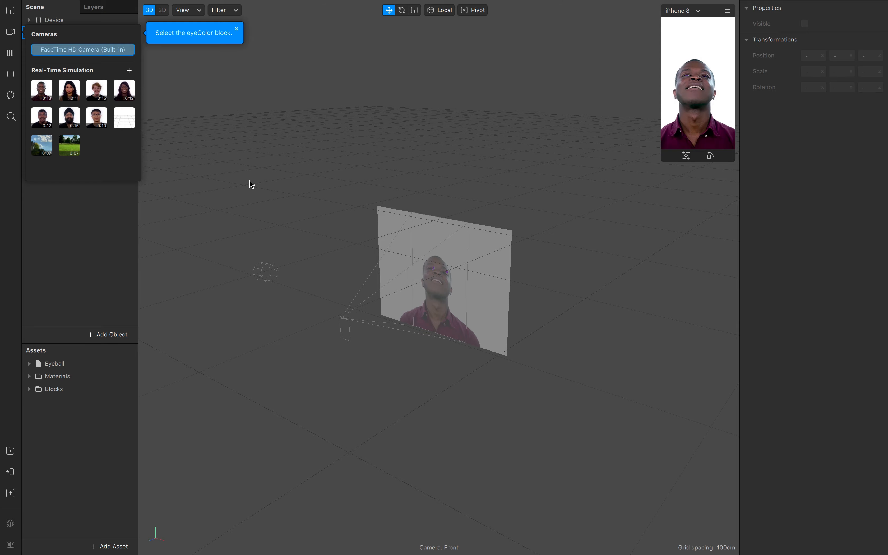
pyautogui.moveTo(663, 160); pyautogui.dragTo(560, 342)
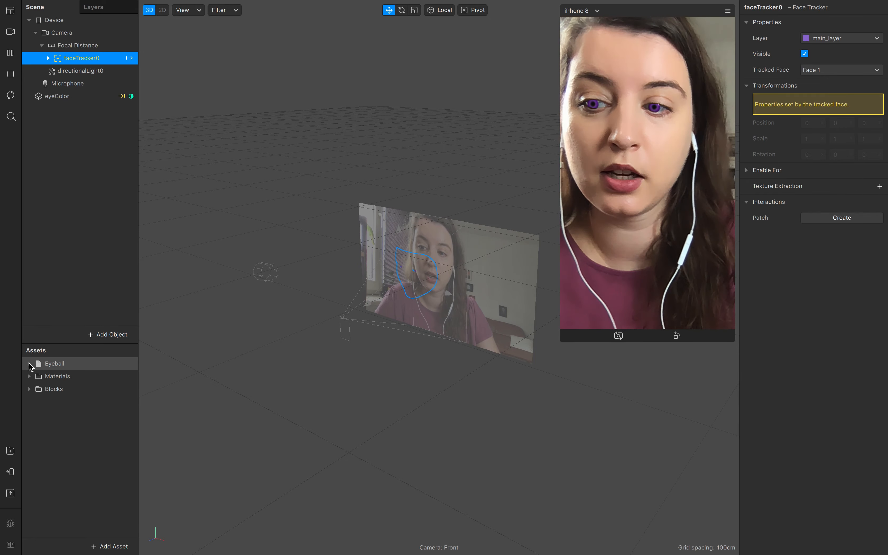
# - Set Iris Color A of the eyeColor block to black
pyautogui.click(44, 97)
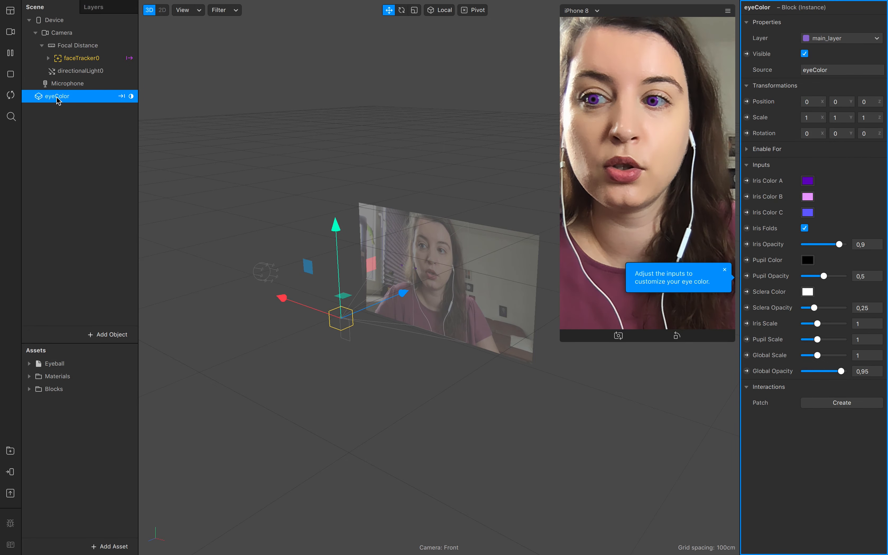
pyautogui.click(808, 181)
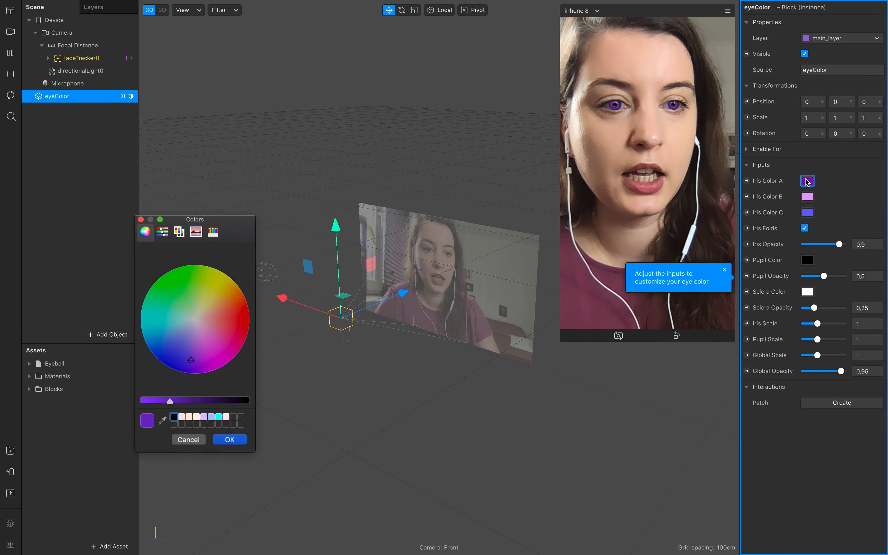
pyautogui.click(174, 418)
pyautogui.click(238, 444)
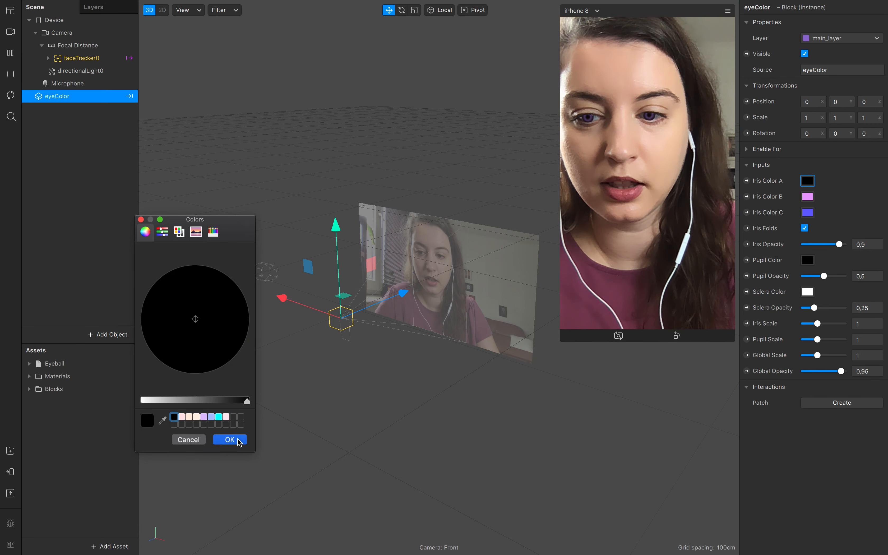
# - Set Iris Color C of the eyeColor block to a medium gray
pyautogui.click(808, 213)
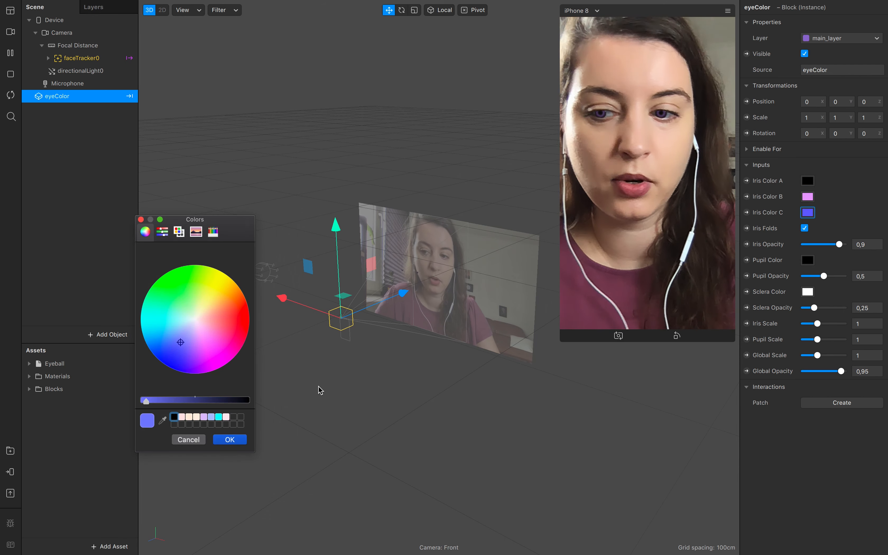
pyautogui.click(174, 417)
pyautogui.click(193, 401)
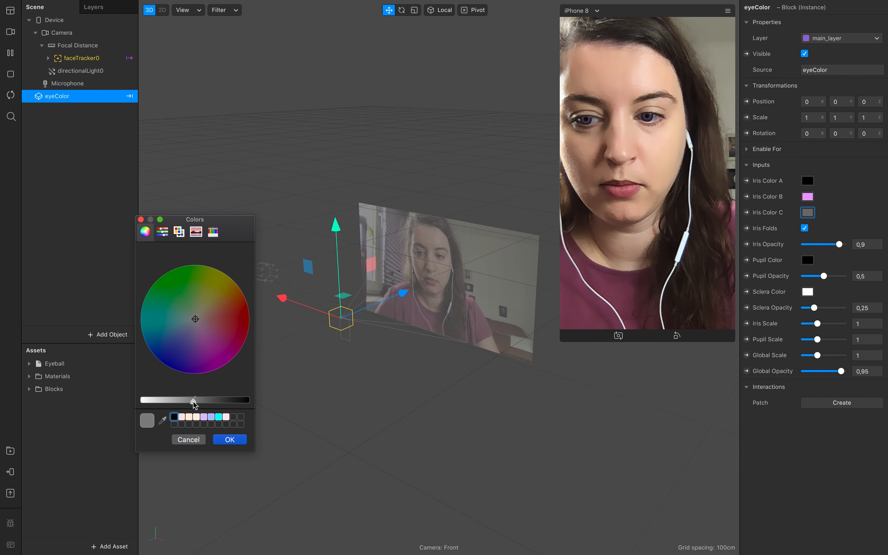
pyautogui.click(230, 440)
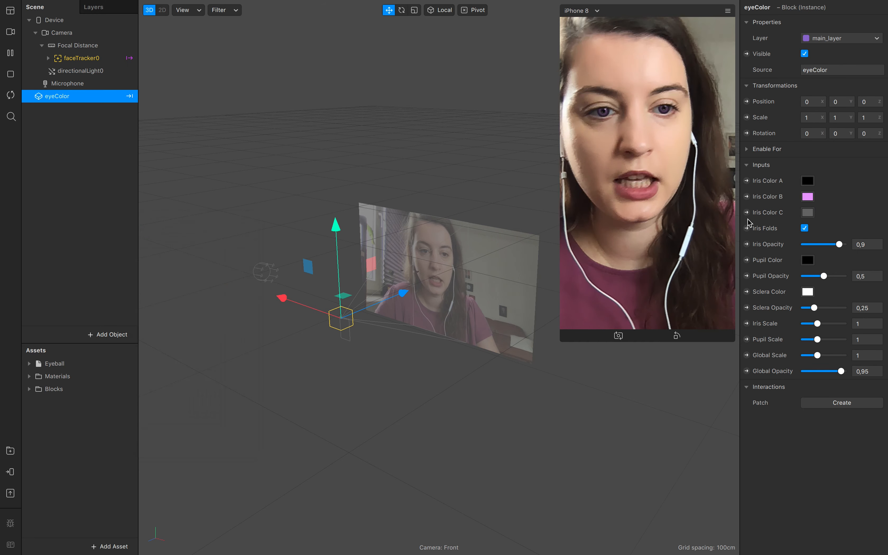
# - Set Iris Color B of the eyeColor block to a light gray
pyautogui.click(809, 197)
pyautogui.click(174, 417)
pyautogui.click(160, 401)
pyautogui.moveTo(160, 401); pyautogui.dragTo(158, 400)
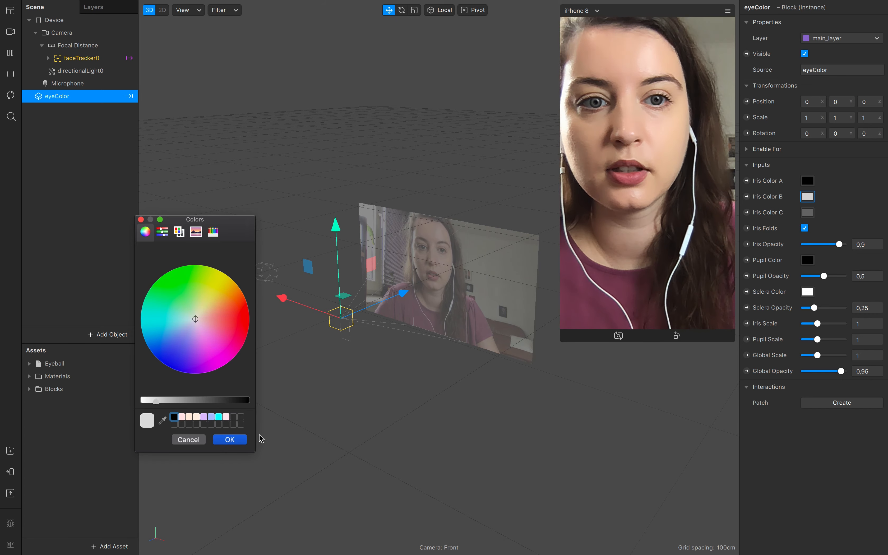
pyautogui.click(232, 439)
# - Set the eyeball_mat material's blend mode to Screen and its opacity to 45%
pyautogui.click(33, 362)
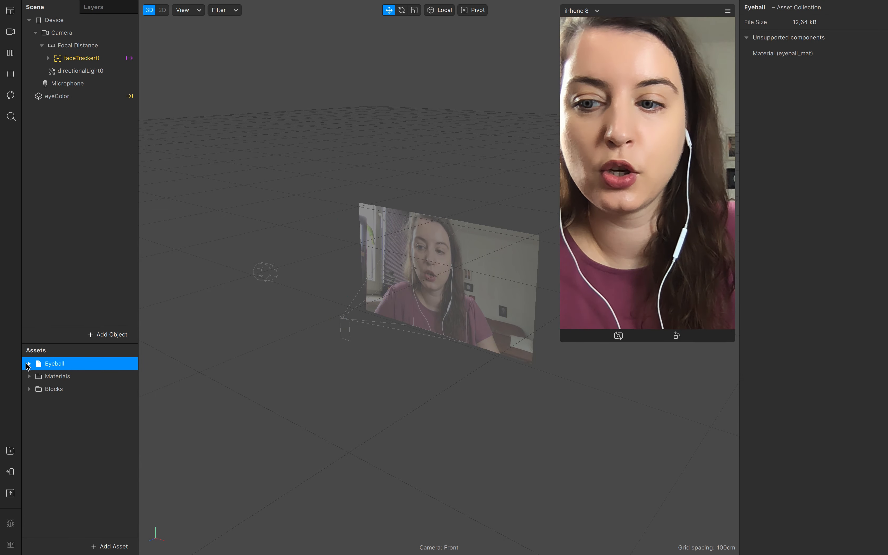
pyautogui.click(29, 376)
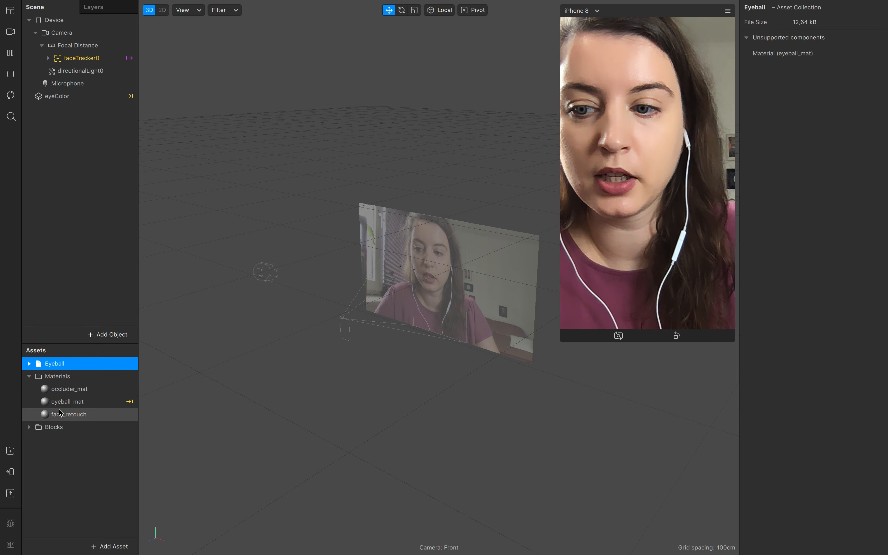
pyautogui.click(88, 404)
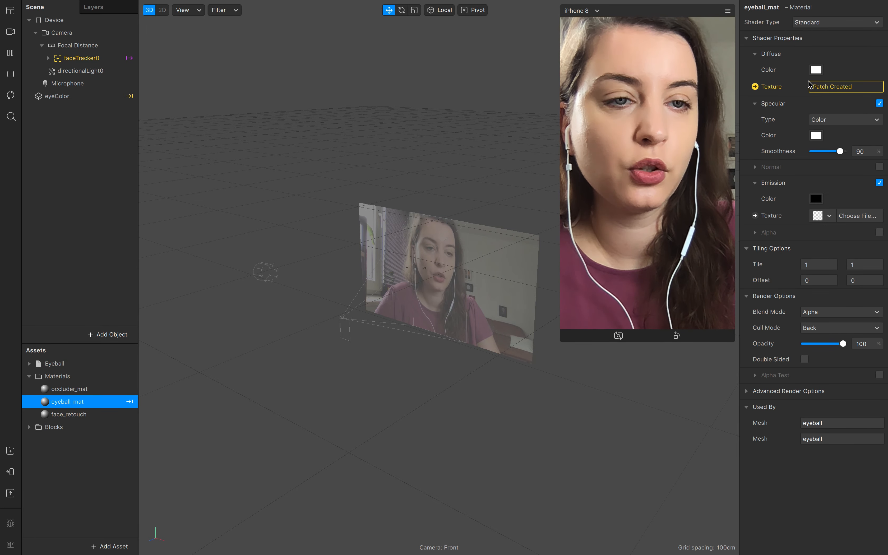
pyautogui.click(809, 314)
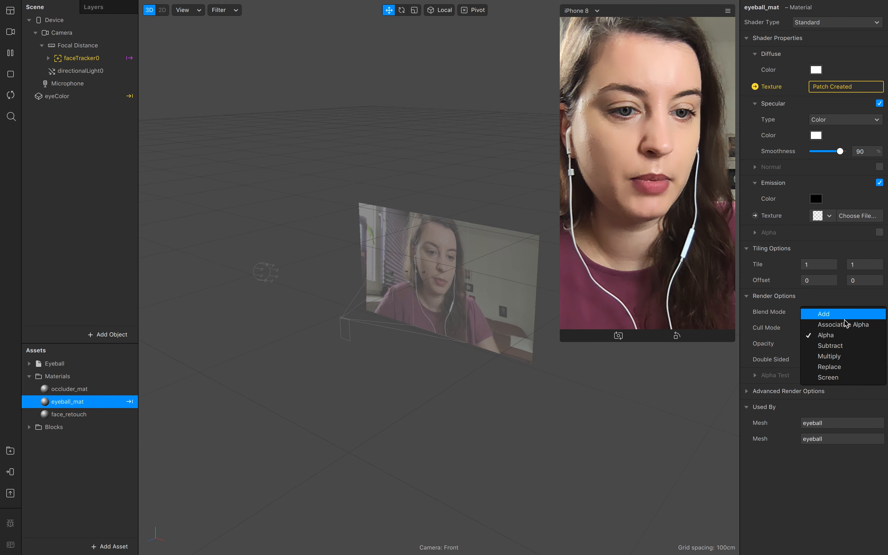
pyautogui.click(834, 378)
pyautogui.moveTo(843, 344); pyautogui.dragTo(820, 345)
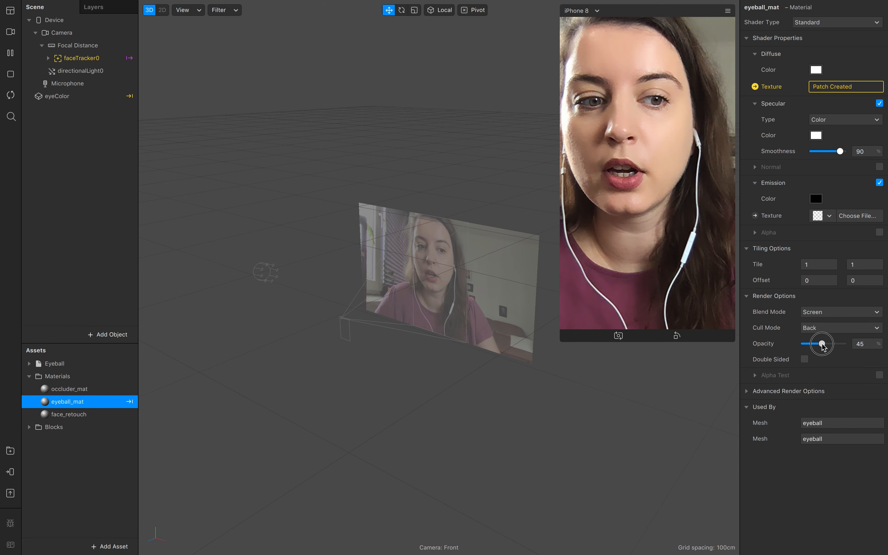
# - Compare the Add and Screen blend modes on eyeball_mat, choose Add, and set the opacity to 23%
pyautogui.click(833, 312)
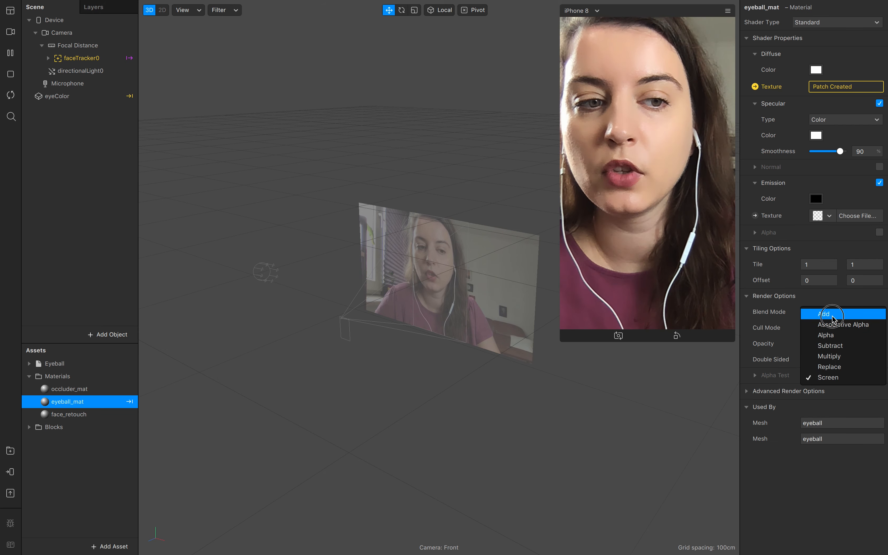
pyautogui.click(833, 315)
pyautogui.click(832, 316)
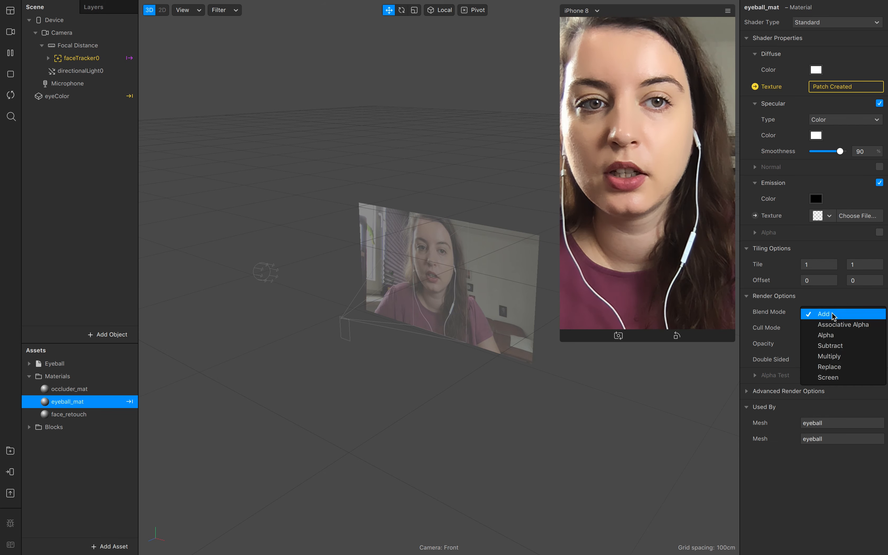
pyautogui.click(828, 377)
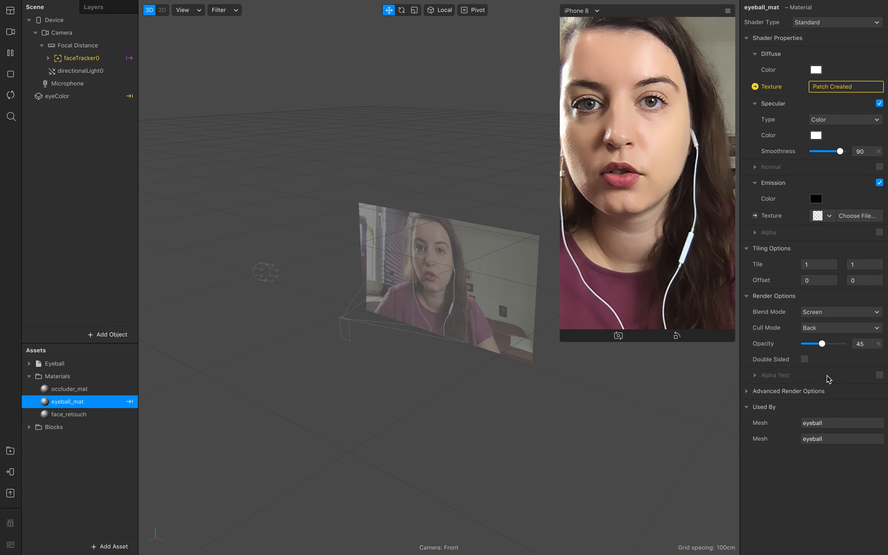
pyautogui.click(839, 316)
pyautogui.click(833, 315)
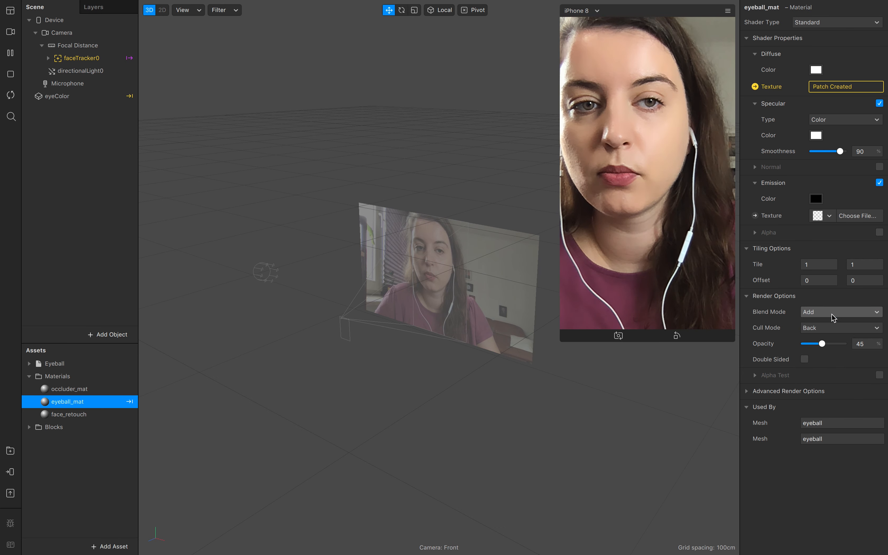
pyautogui.moveTo(822, 346)
pyautogui.mouseDown()
pyautogui.moveTo(831, 346)
pyautogui.moveTo(813, 344)
pyautogui.mouseUp()
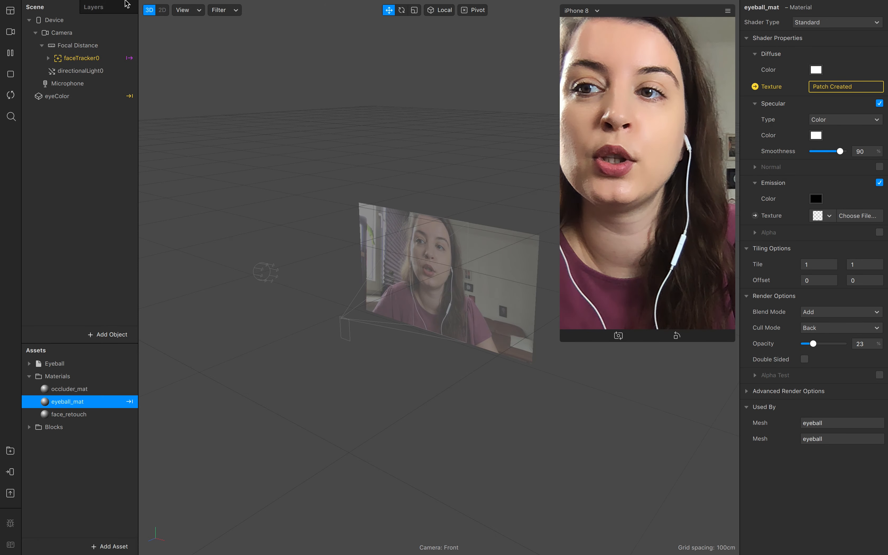
# - Show the Patch Editor below the viewport
pyautogui.click(103, 6)
pyautogui.moveTo(150, 6)
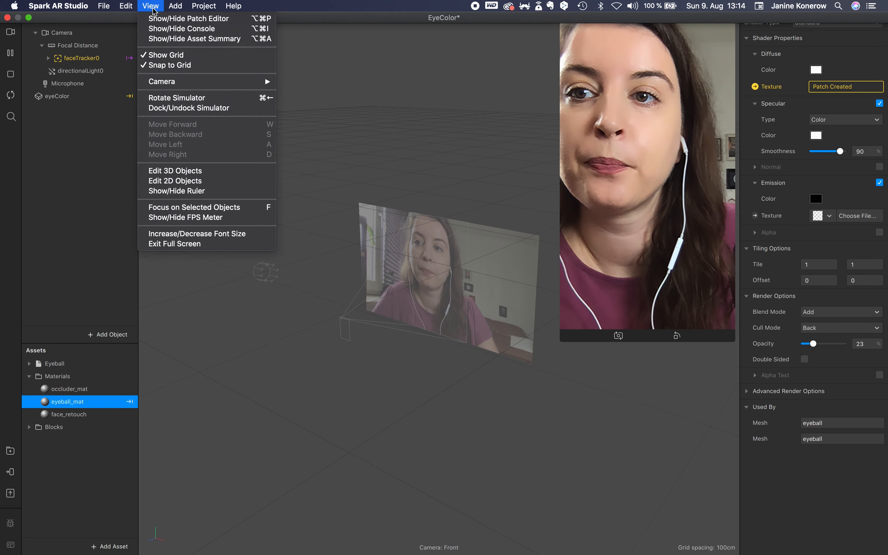
pyautogui.click(177, 22)
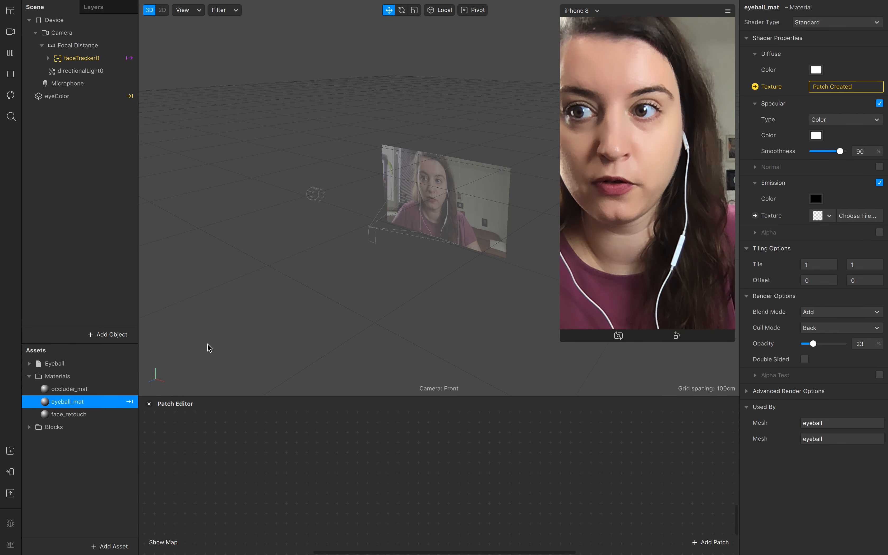
# - Hide faceMesh0 under faceTracker0 and raise the eyeball_mat material's opacity to 99%
pyautogui.click(48, 58)
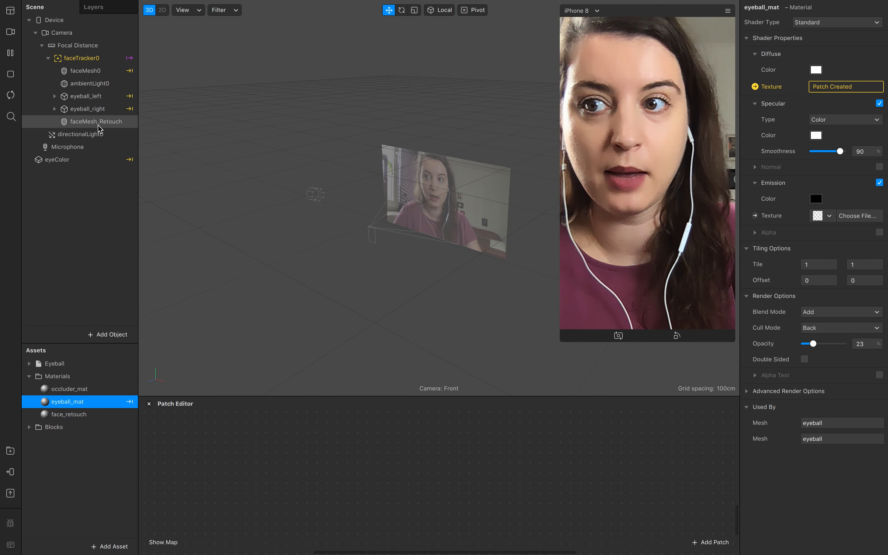
pyautogui.click(92, 72)
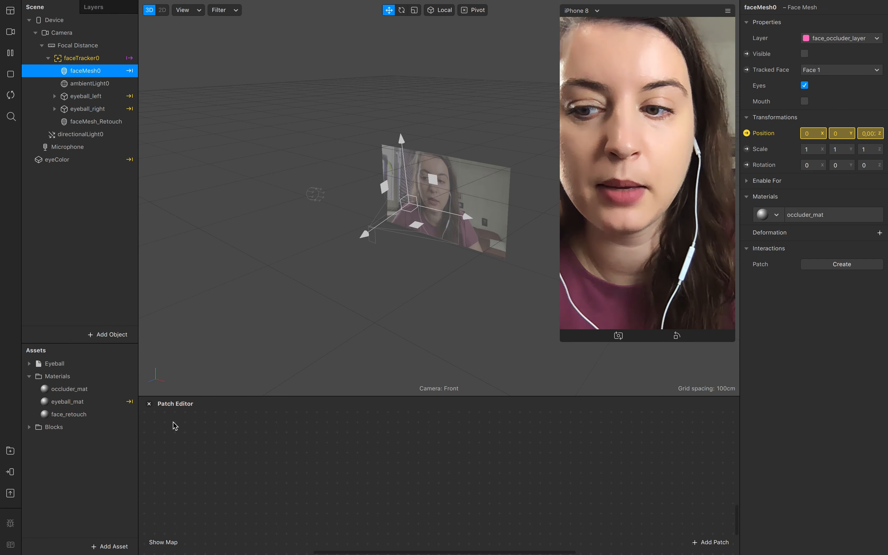
pyautogui.click(64, 414)
pyautogui.click(72, 401)
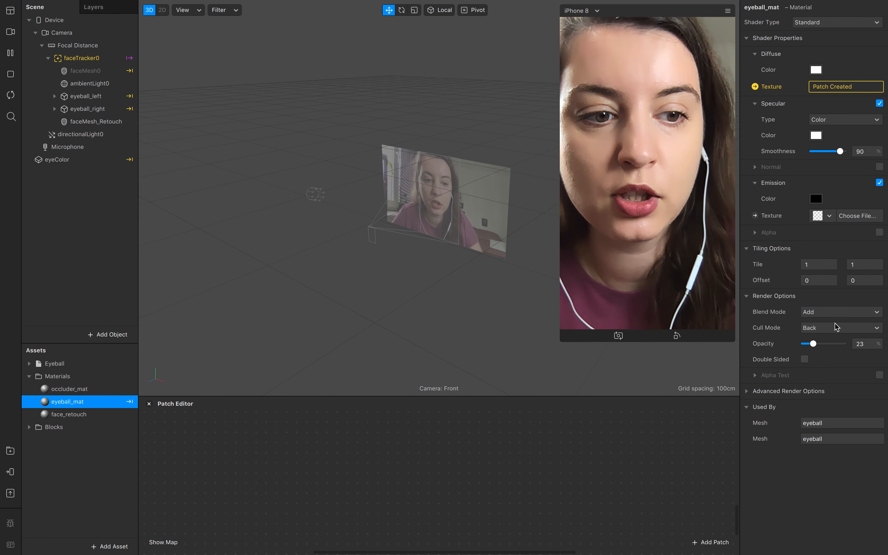
pyautogui.moveTo(813, 344); pyautogui.dragTo(841, 341)
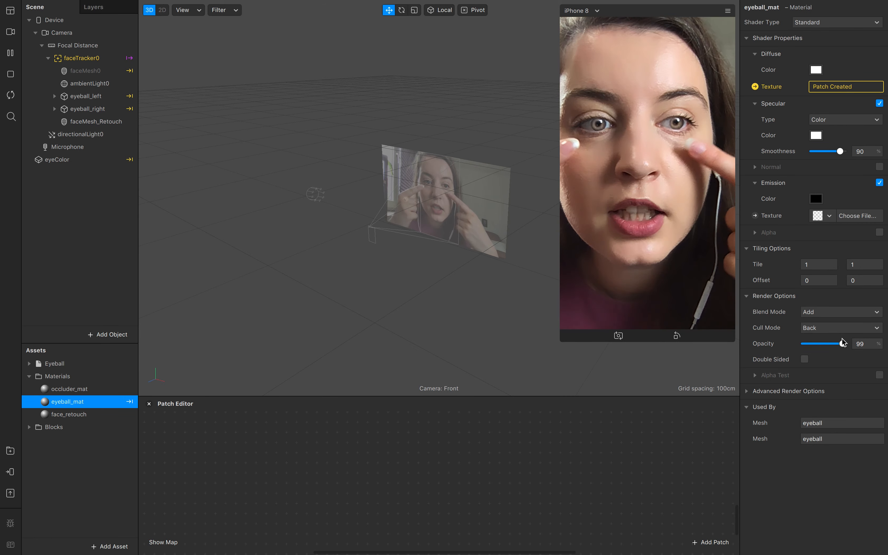
# - Make faceMesh0 visible again and set the eyeball_mat material's opacity to 35%
pyautogui.click(108, 70)
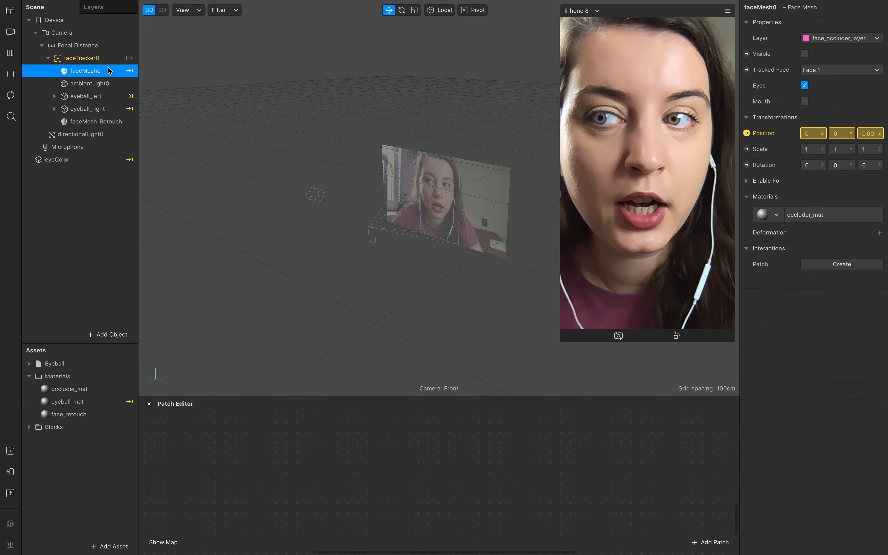
pyautogui.click(804, 55)
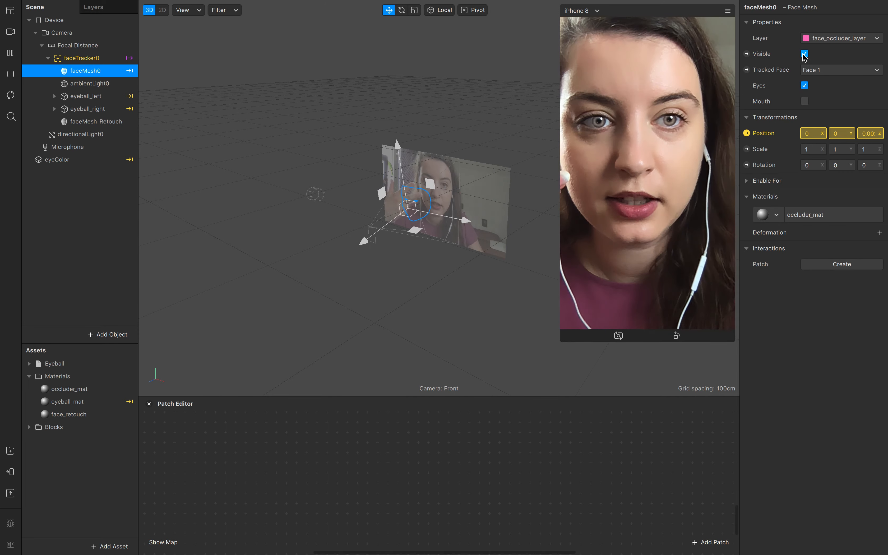
pyautogui.click(75, 403)
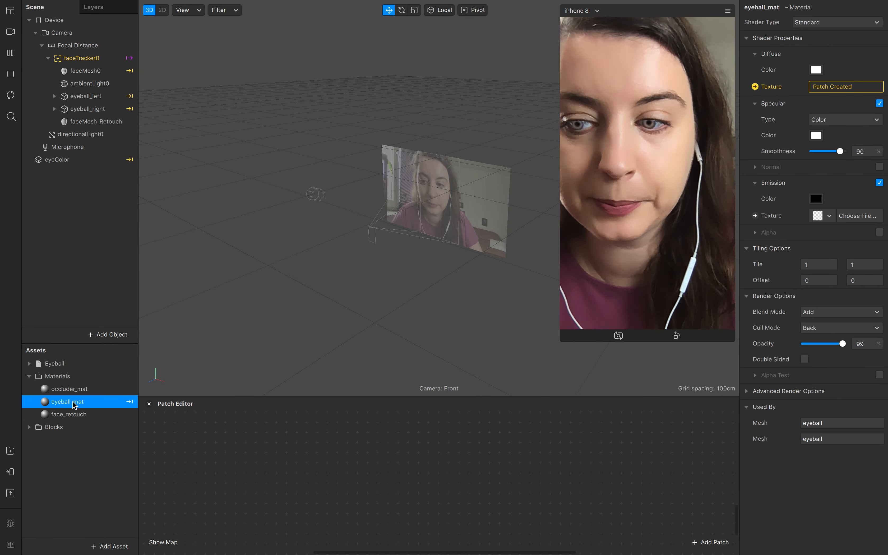
pyautogui.click(97, 414)
pyautogui.click(94, 402)
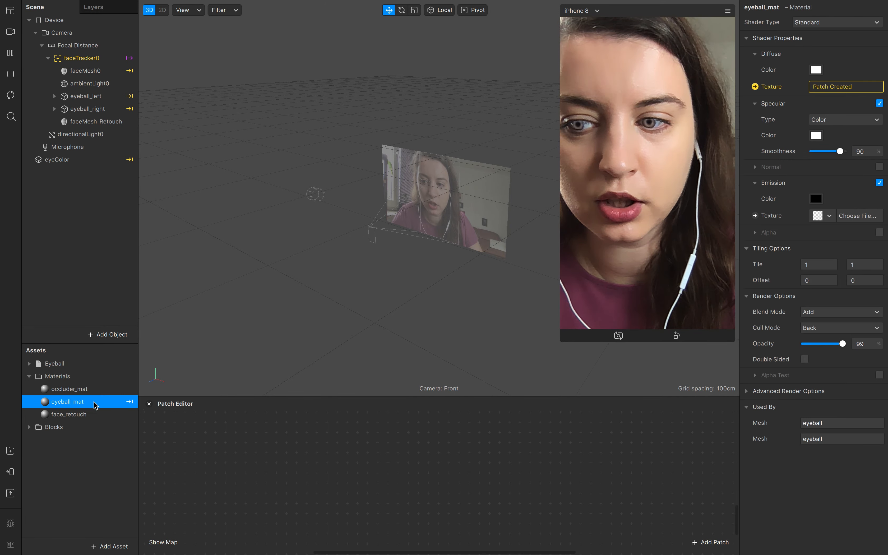
pyautogui.moveTo(844, 344); pyautogui.dragTo(818, 345)
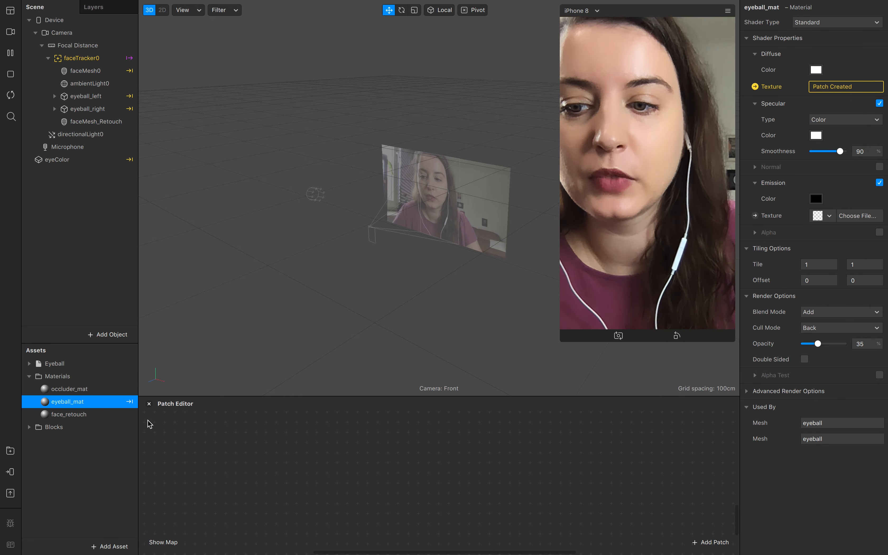
# - Add a face mesh named teeth under faceTracker0 and place it above faceMesh0 in the scene hierarchy
pyautogui.click(105, 59)
pyautogui.rightClick(105, 59)
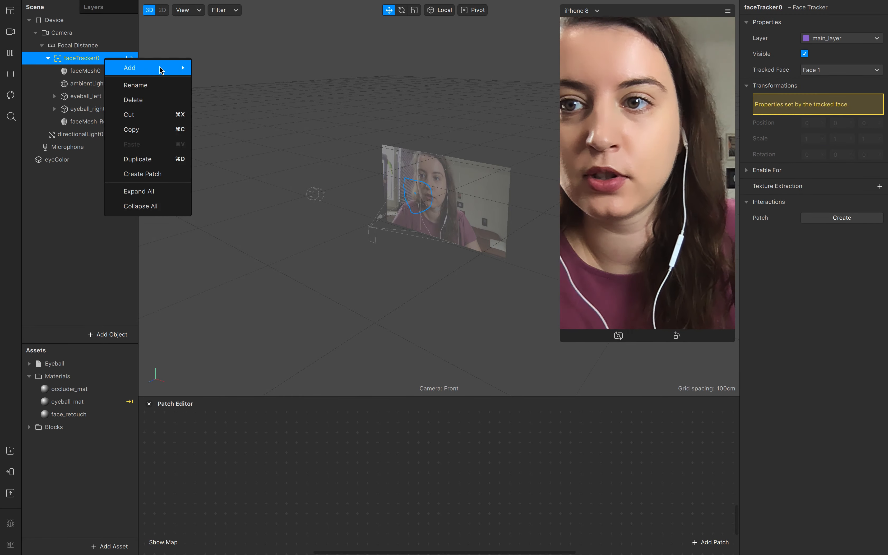
pyautogui.moveTo(161, 68)
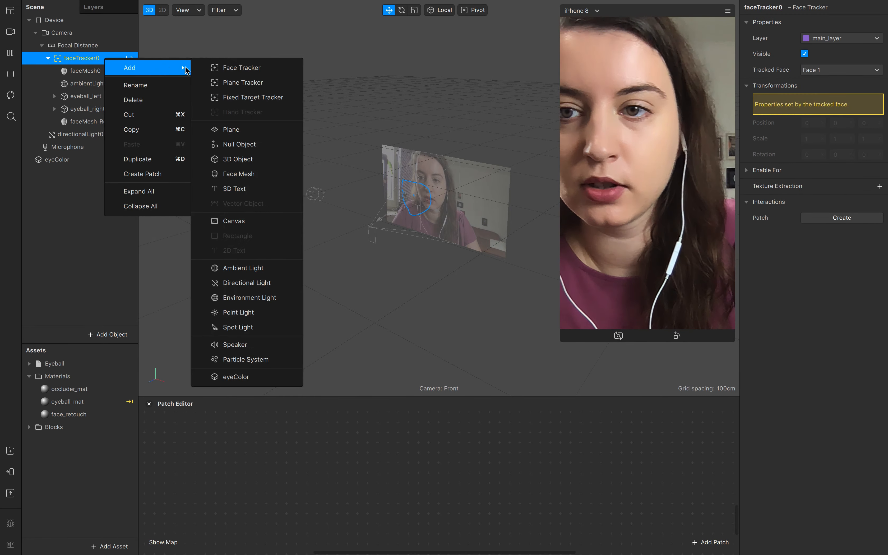
pyautogui.click(265, 175)
pyautogui.doubleClick(91, 134)
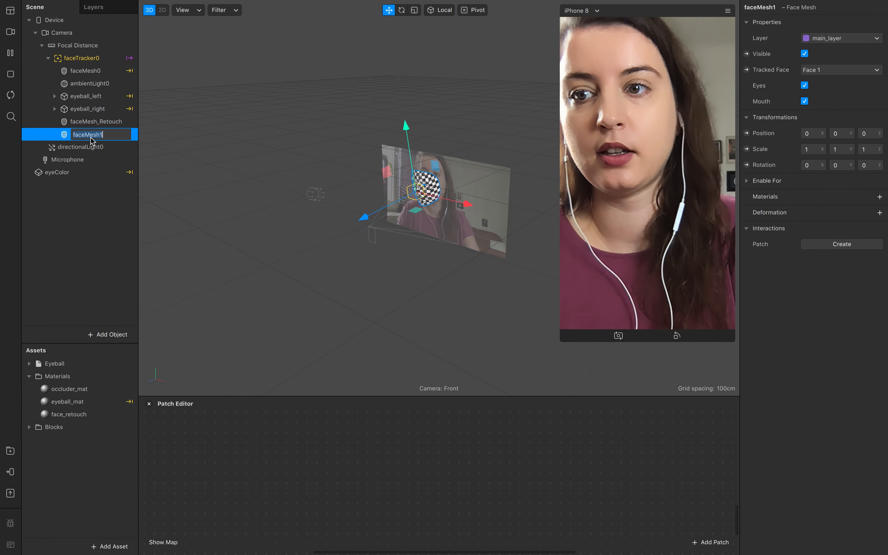
pyautogui.write('teeth')
pyautogui.click(83, 224)
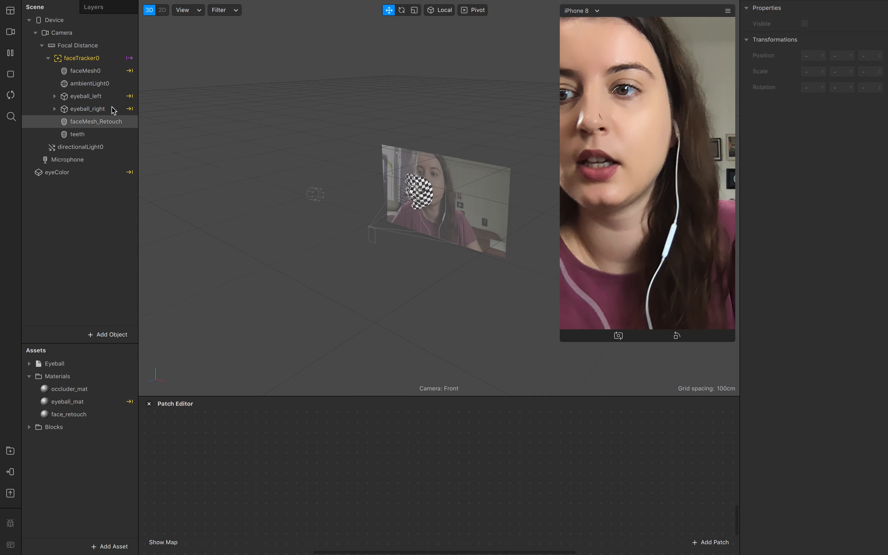
pyautogui.click(96, 136)
pyautogui.moveTo(98, 139); pyautogui.dragTo(93, 68)
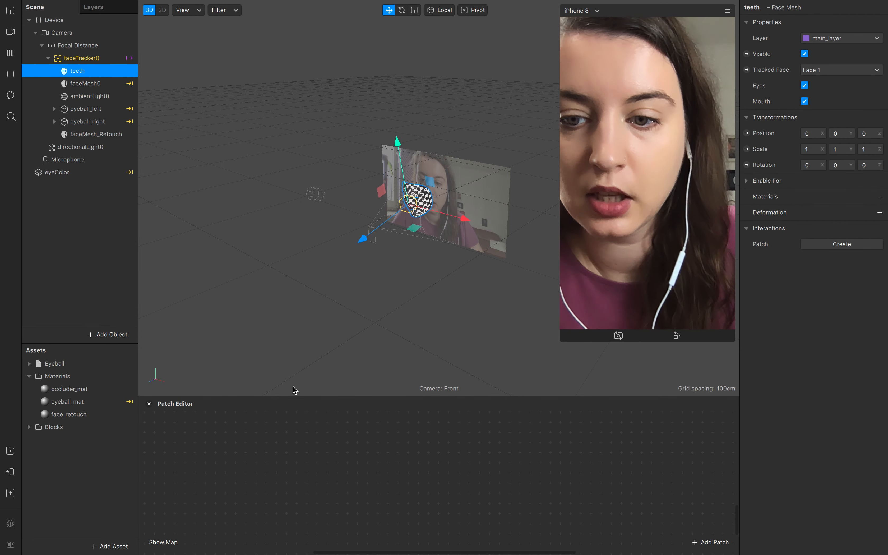
# - Enlarge the Patch Editor and import alpha_mouth.png, FastColorLUT.arp and LUT3.png from the material folder
pyautogui.moveTo(342, 397); pyautogui.dragTo(344, 313)
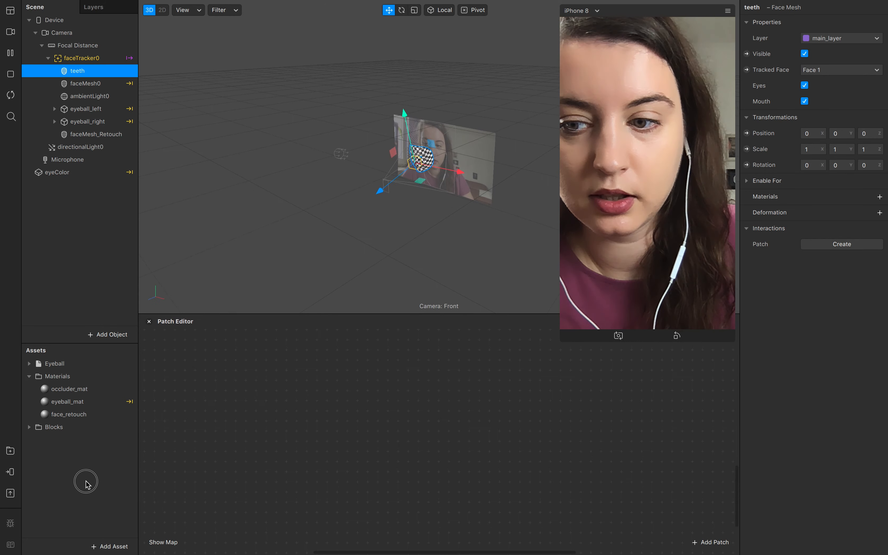
pyautogui.click(107, 546)
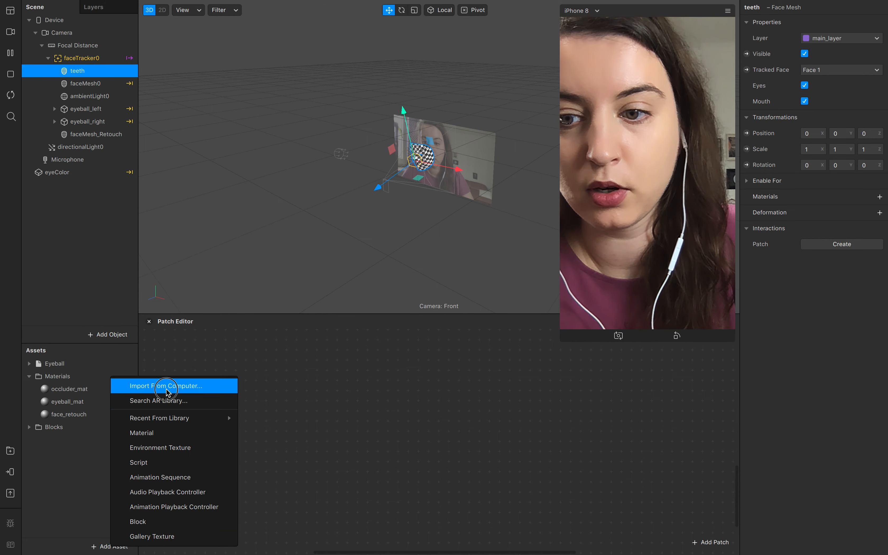
pyautogui.click(167, 386)
pyautogui.click(304, 141)
pyautogui.click(312, 150)
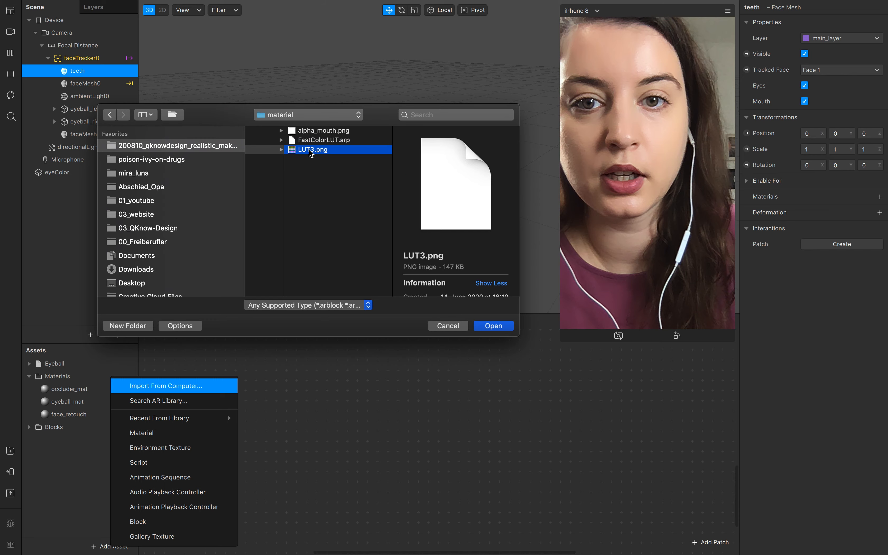
pyautogui.click(315, 132)
pyautogui.press('space')
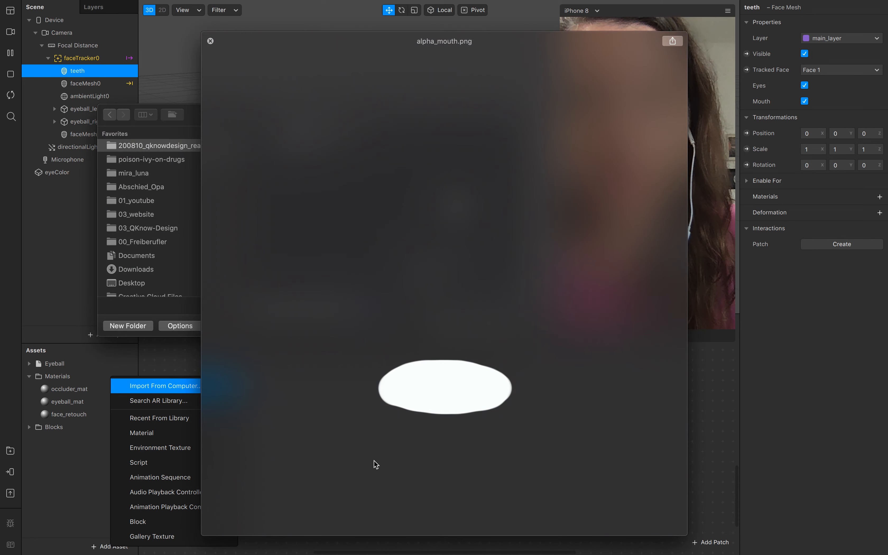
pyautogui.press('space')
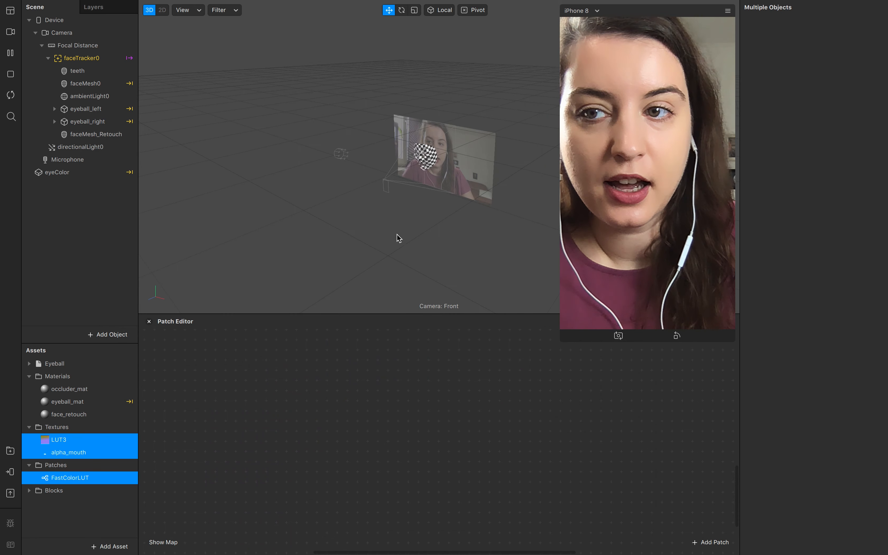
# - Create a new material for the teeth face mesh and name it teeth
pyautogui.click(96, 71)
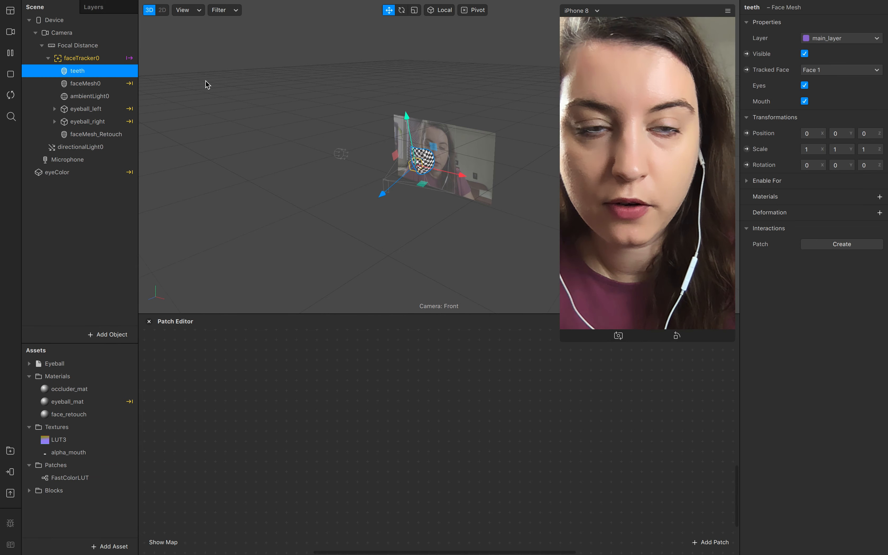
pyautogui.click(879, 196)
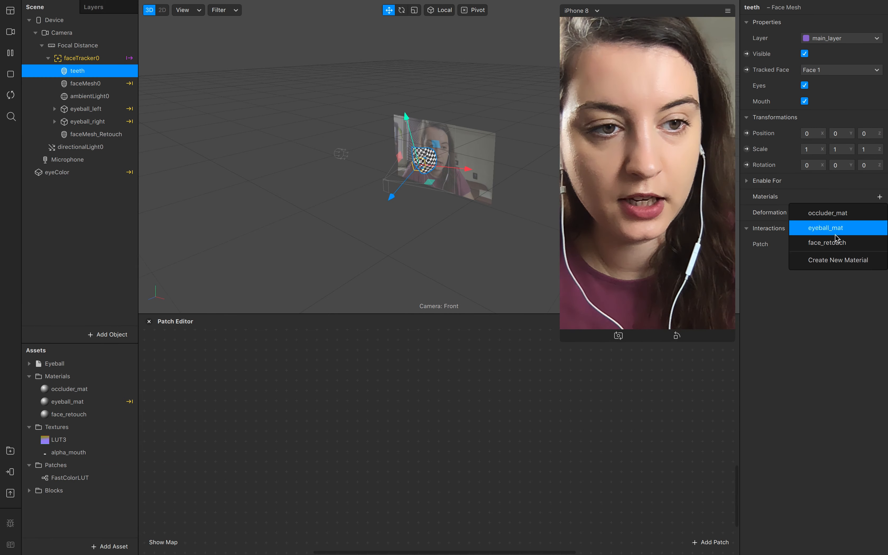
pyautogui.click(820, 257)
pyautogui.doubleClick(67, 427)
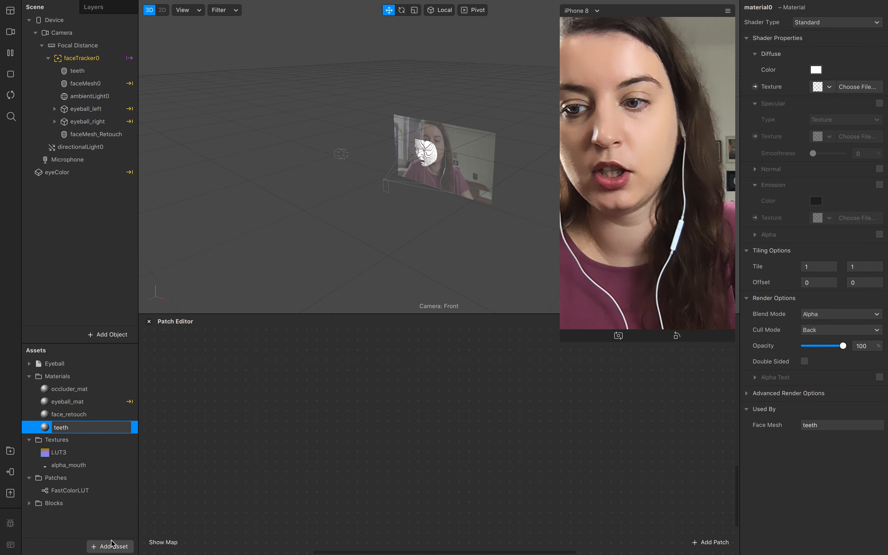
pyautogui.click(107, 527)
# - Add the FastColorLUT patch to the Patch Editor and connect the LUT3 texture to its LUT input
pyautogui.scroll(2, 235, 418)
pyautogui.scroll(2, 234, 418)
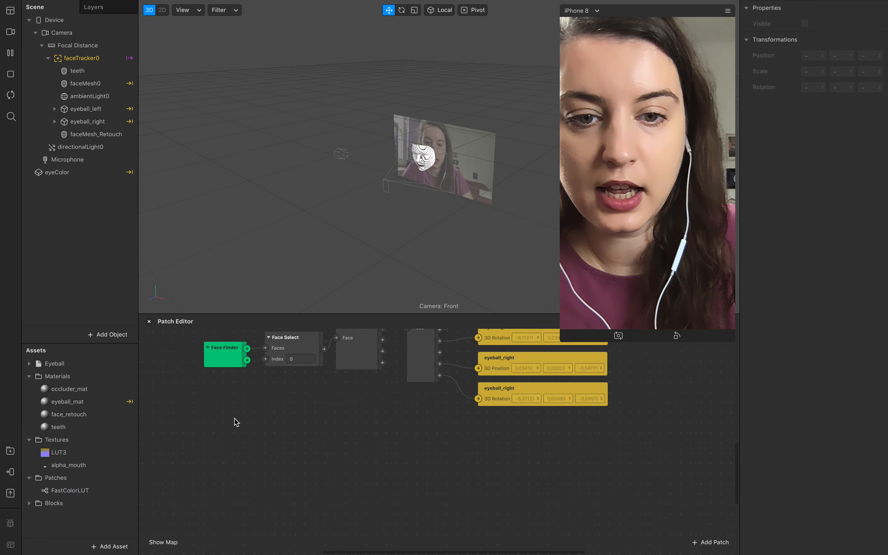
pyautogui.moveTo(61, 494); pyautogui.dragTo(474, 473)
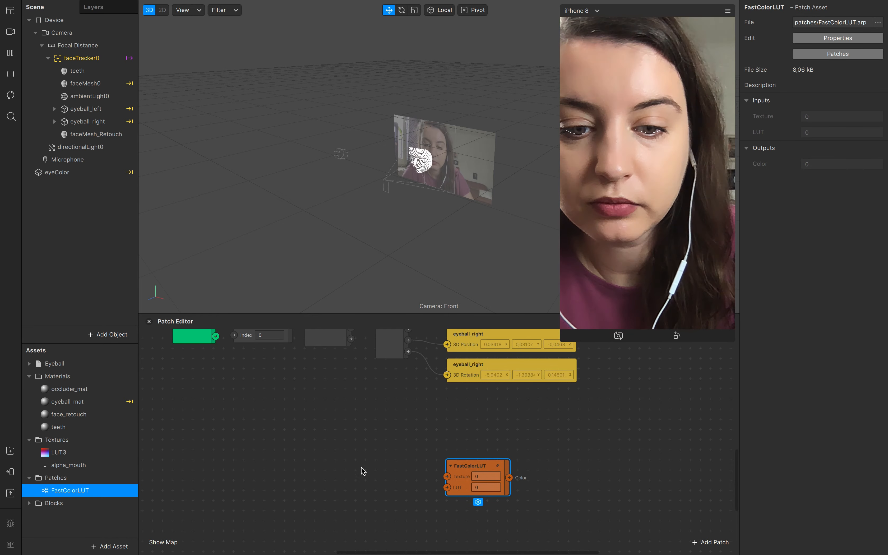
pyautogui.moveTo(46, 454); pyautogui.dragTo(447, 488)
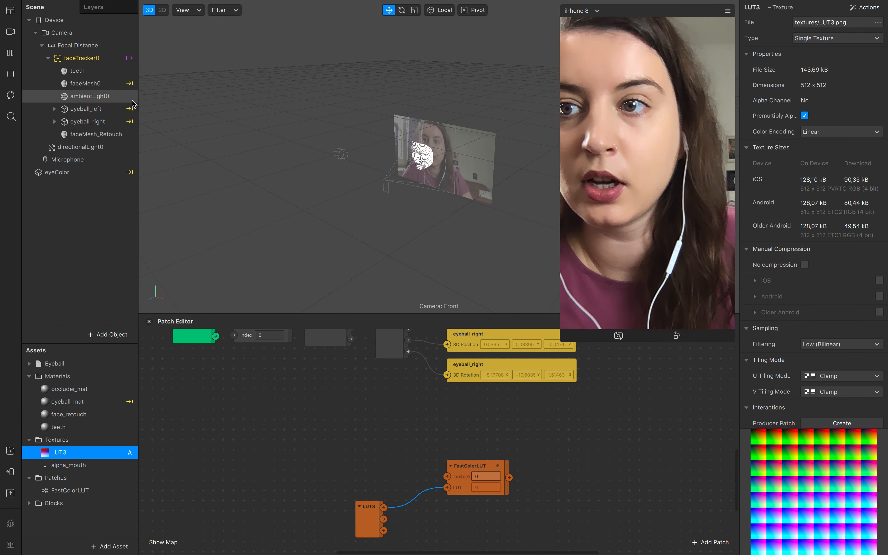
# - Extract the face texture from faceTracker0 and connect it to the FastColorLUT patch's Texture input
pyautogui.click(90, 33)
pyautogui.click(90, 62)
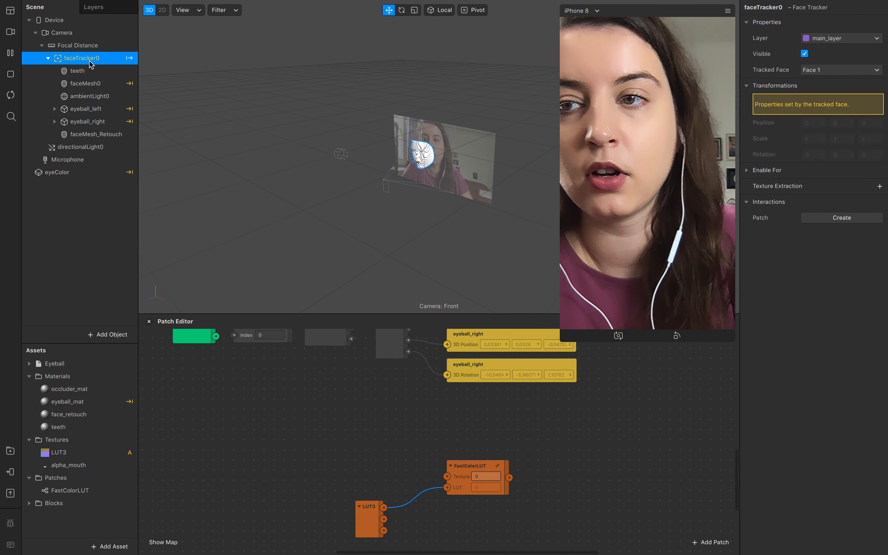
pyautogui.click(880, 187)
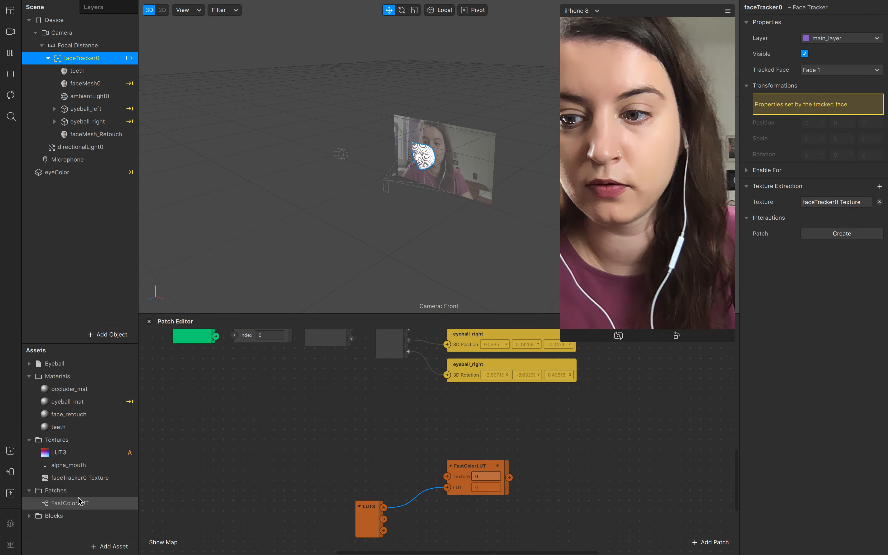
pyautogui.moveTo(59, 478); pyautogui.dragTo(313, 447)
pyautogui.moveTo(389, 444); pyautogui.dragTo(446, 476)
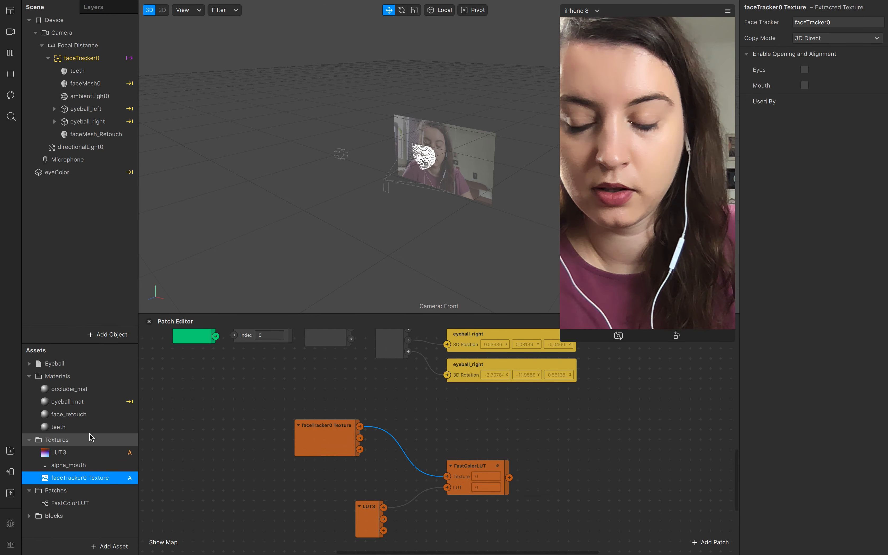
# - Set the teeth material's shader type to Flat
pyautogui.click(59, 439)
pyautogui.click(92, 427)
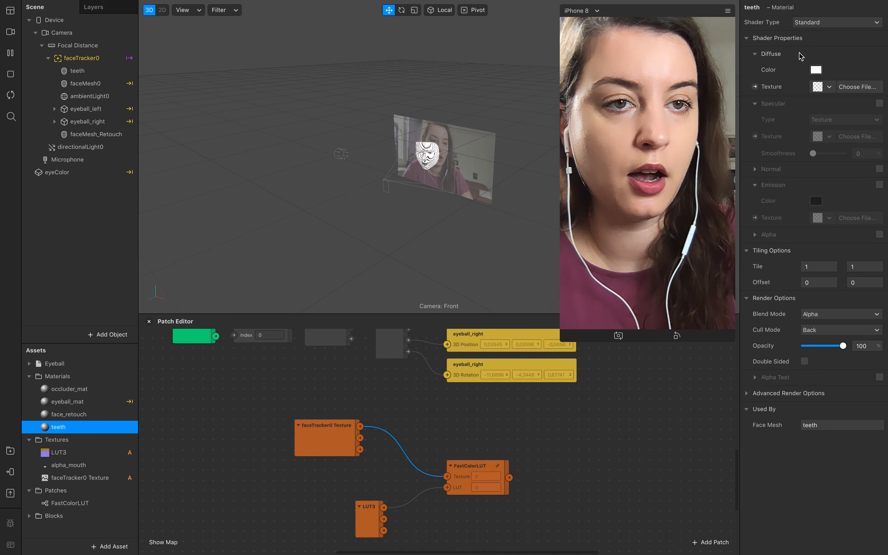
pyautogui.click(839, 23)
pyautogui.click(838, 24)
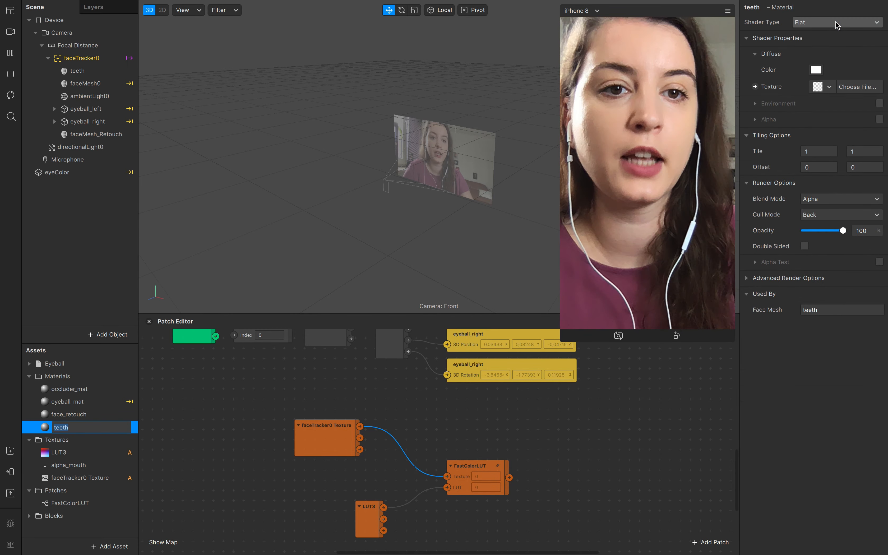
# - Create a patch for the teeth material's diffuse texture and connect the FastColorLUT Color output to it
pyautogui.click(755, 87)
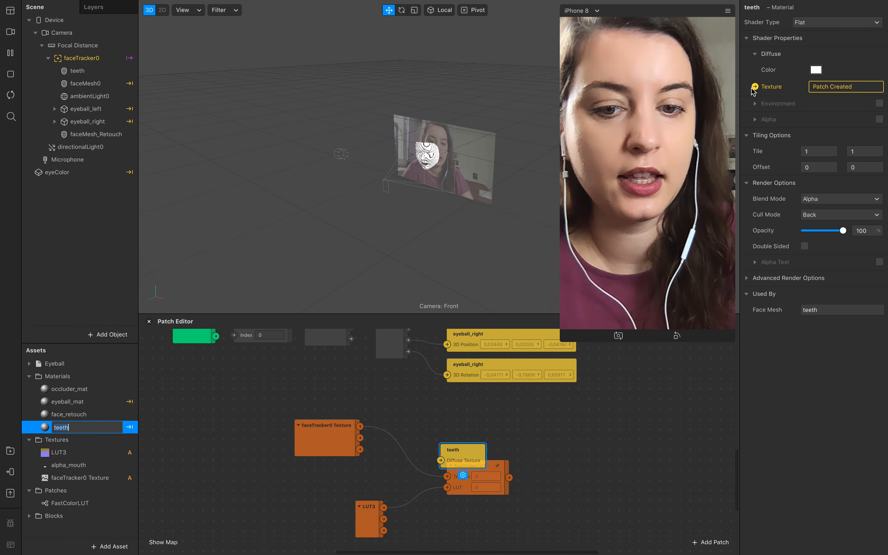
pyautogui.moveTo(458, 455); pyautogui.dragTo(566, 471)
pyautogui.moveTo(509, 477); pyautogui.dragTo(548, 476)
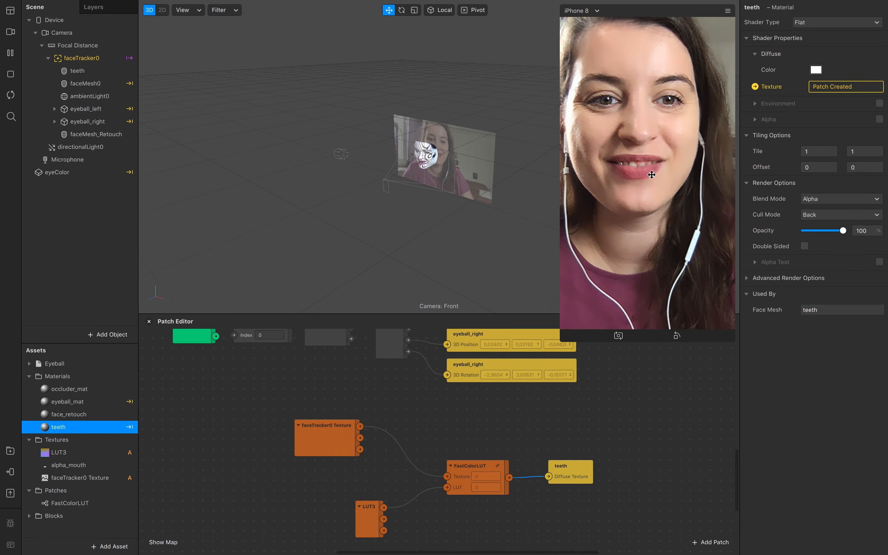
# - Turn off the Mouth option on the teeth face mesh and turn it on for faceMesh0
pyautogui.click(114, 71)
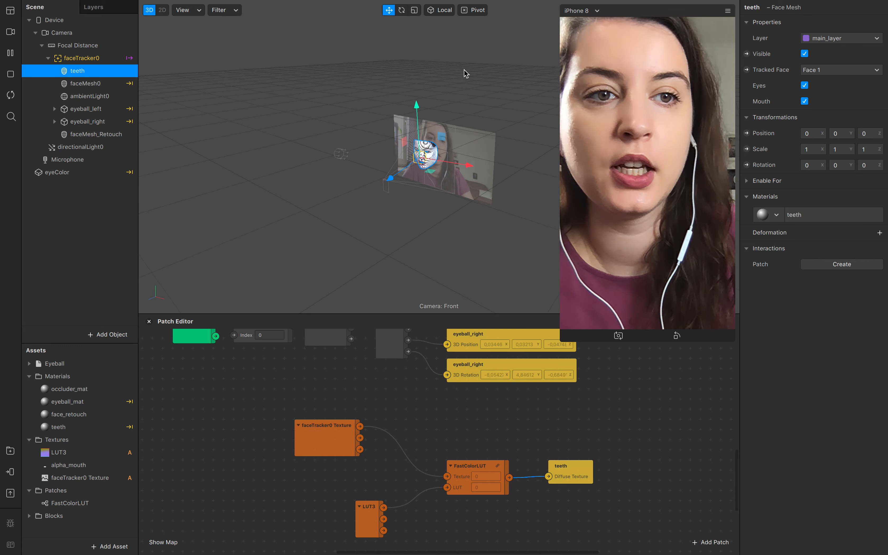
pyautogui.click(805, 102)
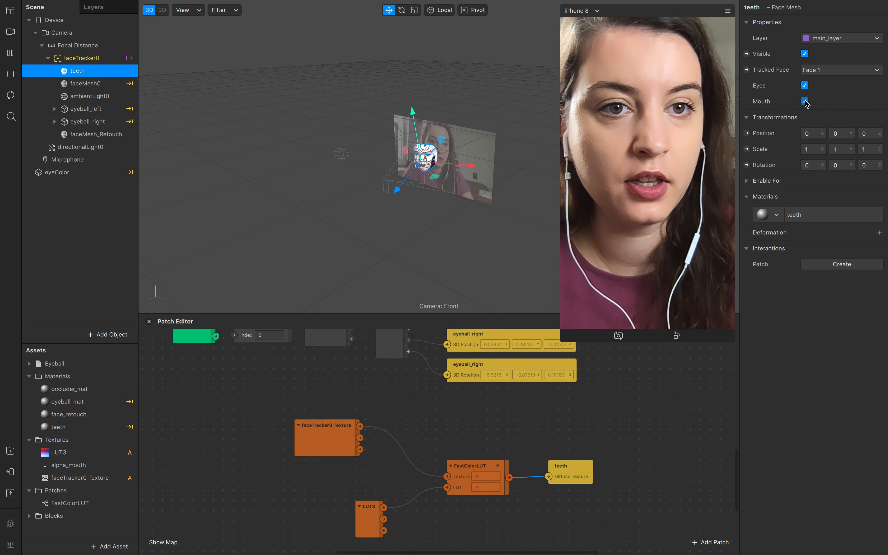
pyautogui.click(805, 86)
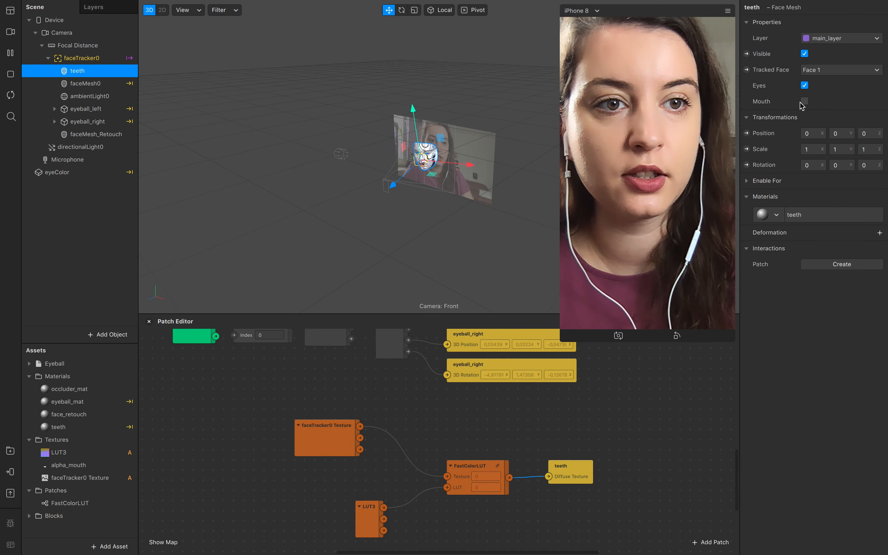
pyautogui.click(110, 84)
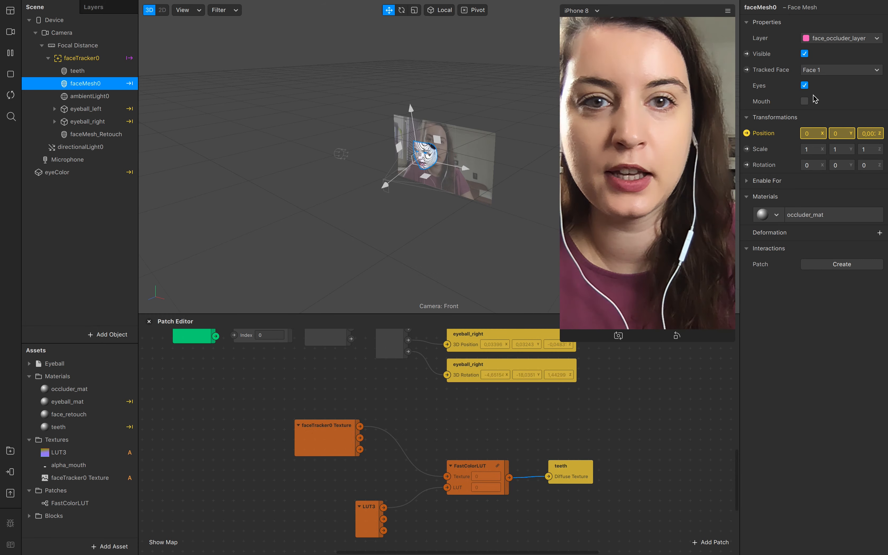
pyautogui.click(804, 103)
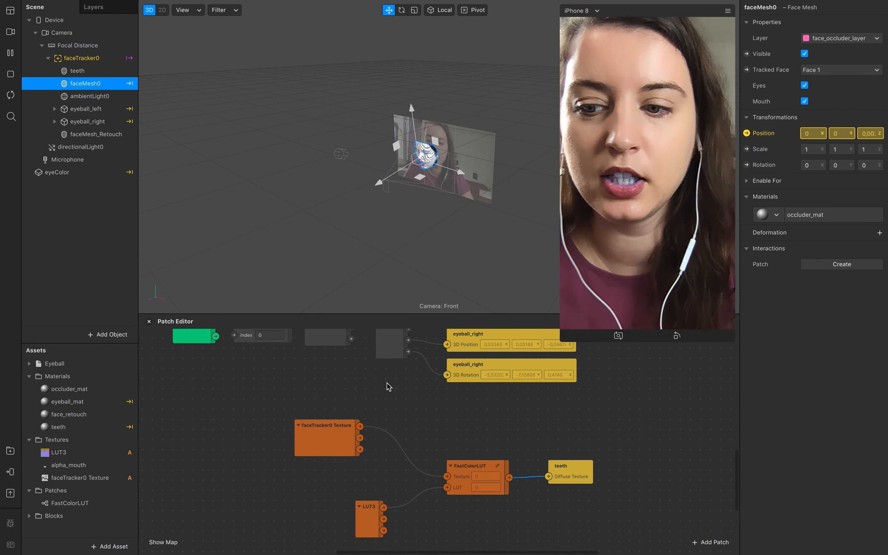
# - Enable Alpha on the teeth material and use alpha_mouth as its alpha texture
pyautogui.click(91, 478)
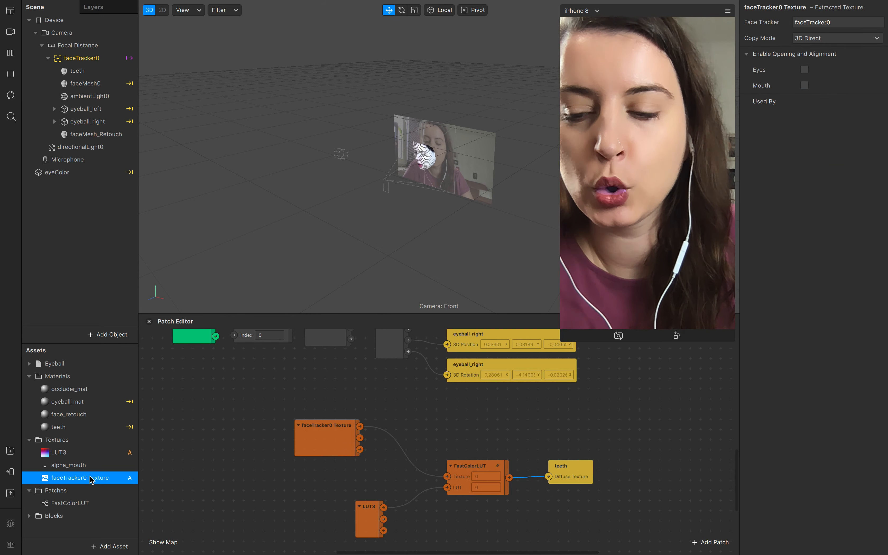
pyautogui.click(91, 427)
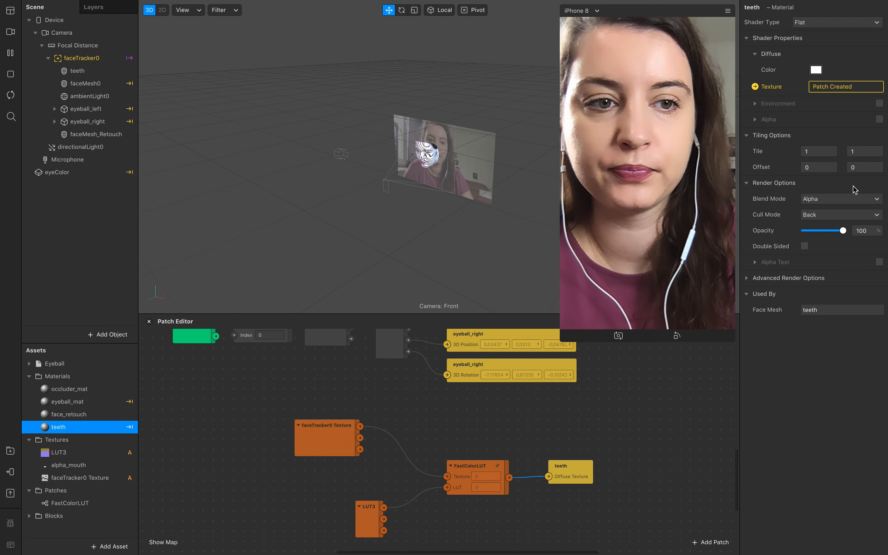
pyautogui.click(879, 120)
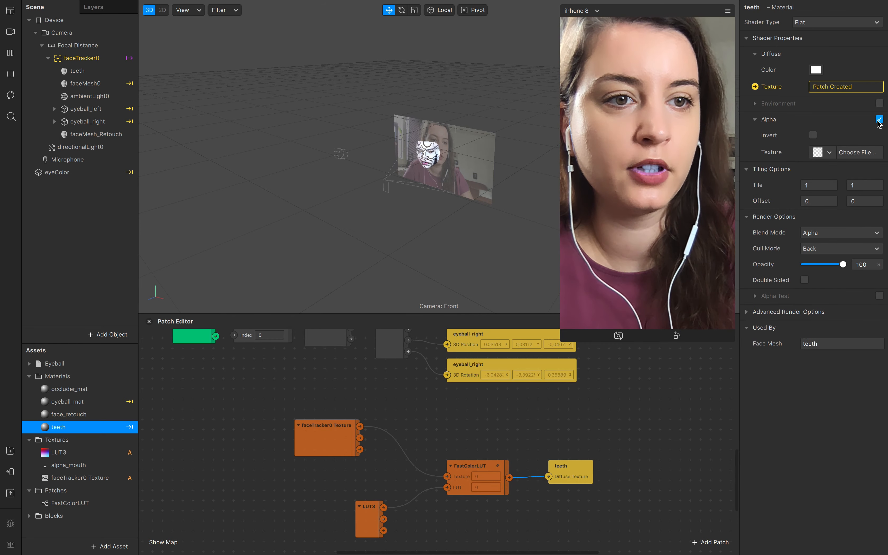
pyautogui.click(825, 152)
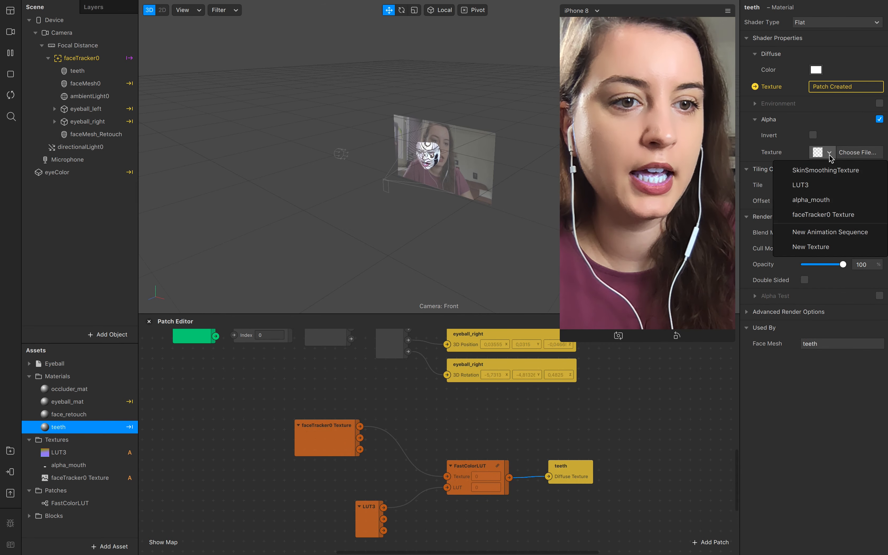
pyautogui.click(827, 204)
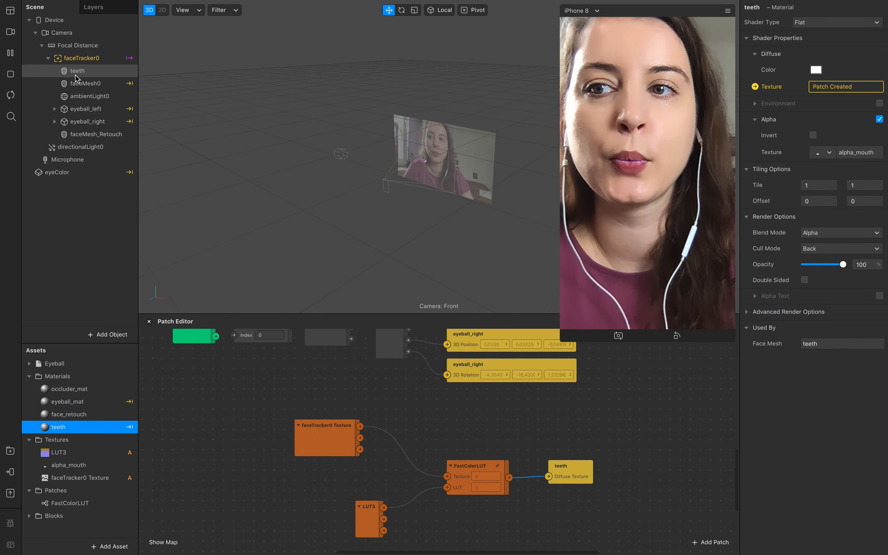
# - Hide faceMesh0 temporarily and show it again to compare how it masks the teeth effect
pyautogui.click(79, 83)
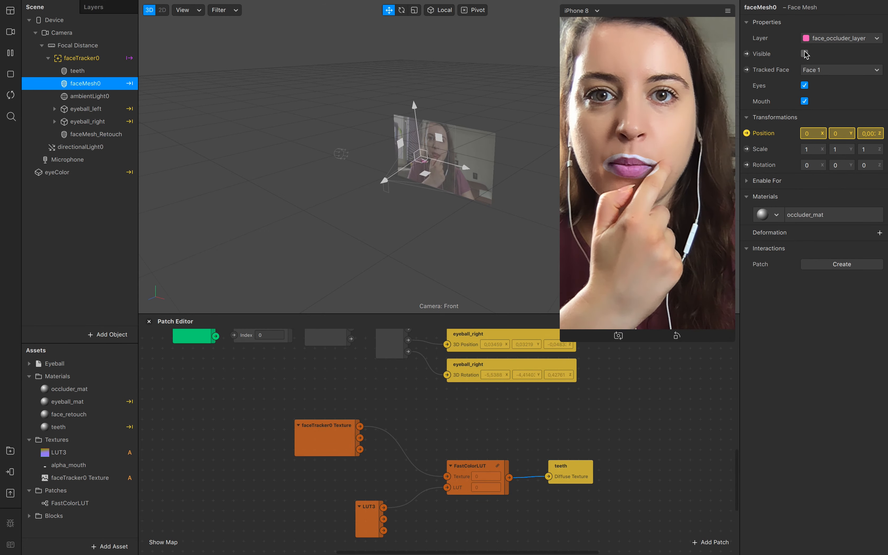
pyautogui.click(805, 53)
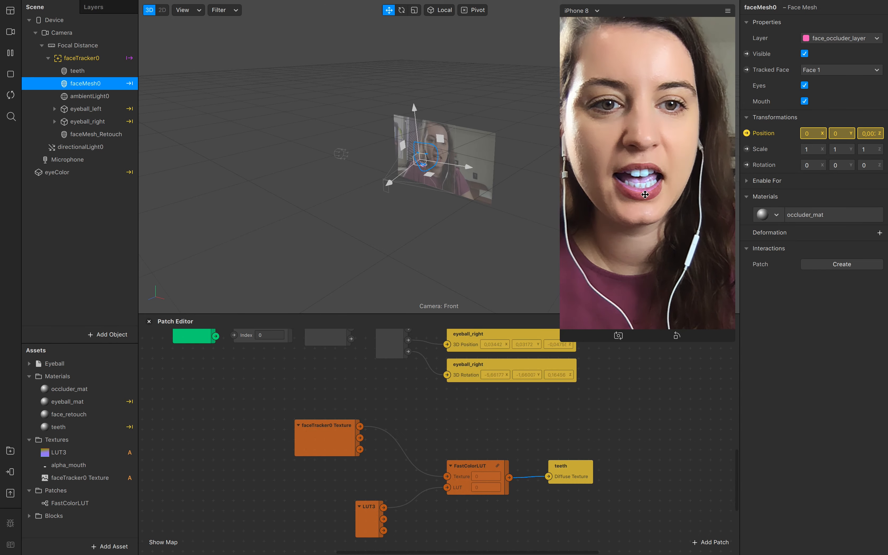
# - Set the teeth material's opacity to 40%
pyautogui.click(94, 427)
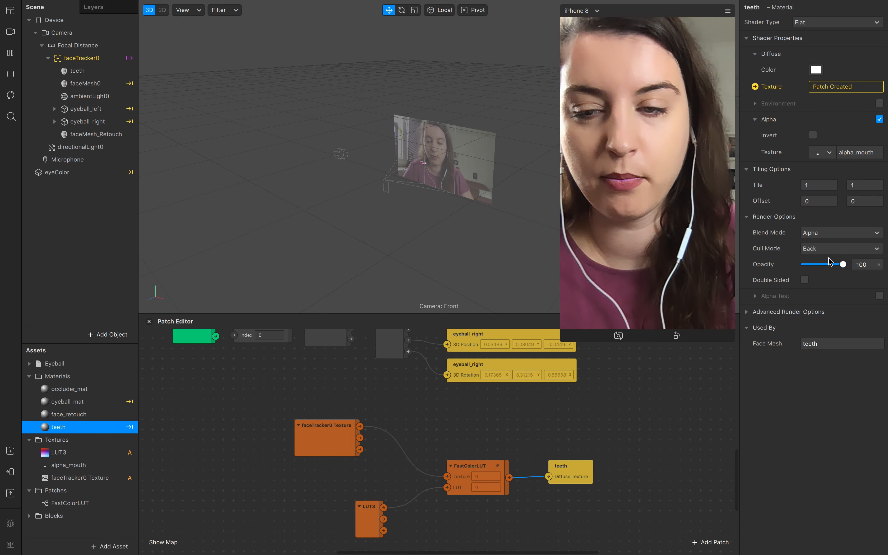
pyautogui.moveTo(842, 265); pyautogui.dragTo(823, 265)
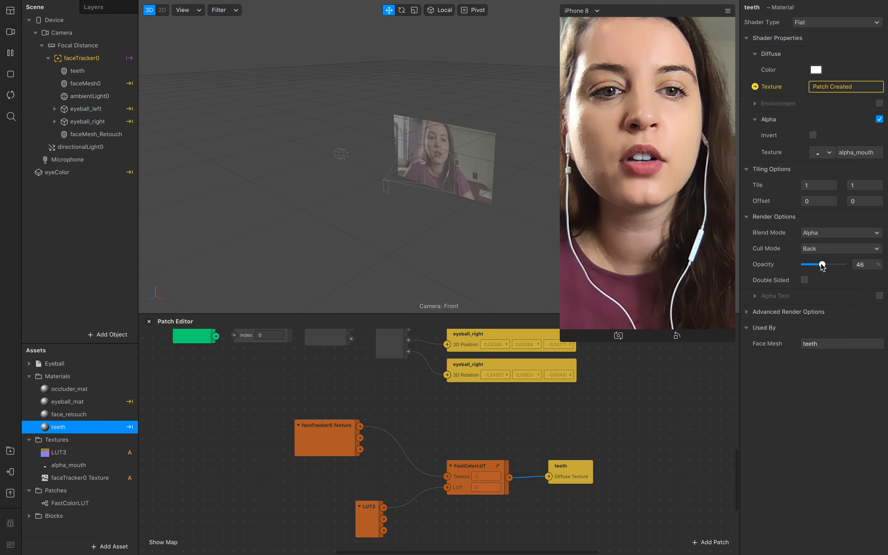
pyautogui.moveTo(821, 265); pyautogui.dragTo(820, 265)
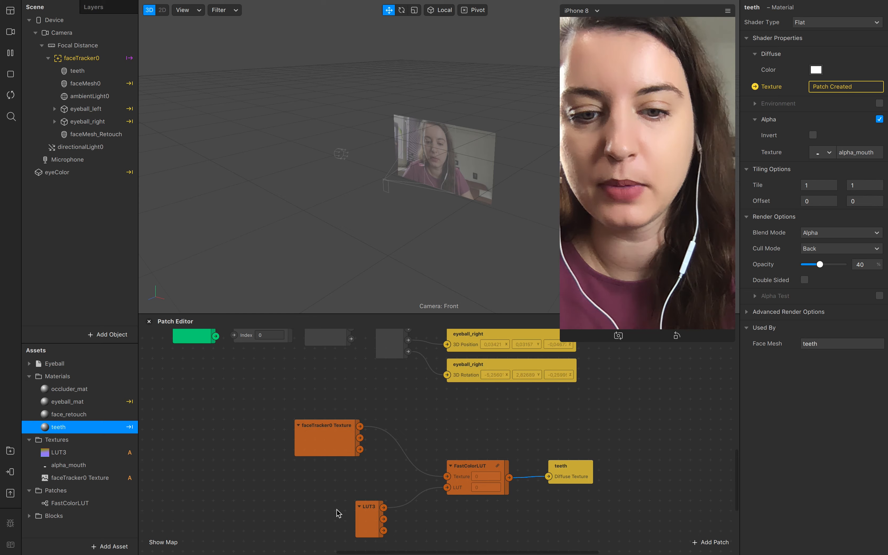
pyautogui.scroll(2, 338, 512)
pyautogui.scroll(7, 337, 509)
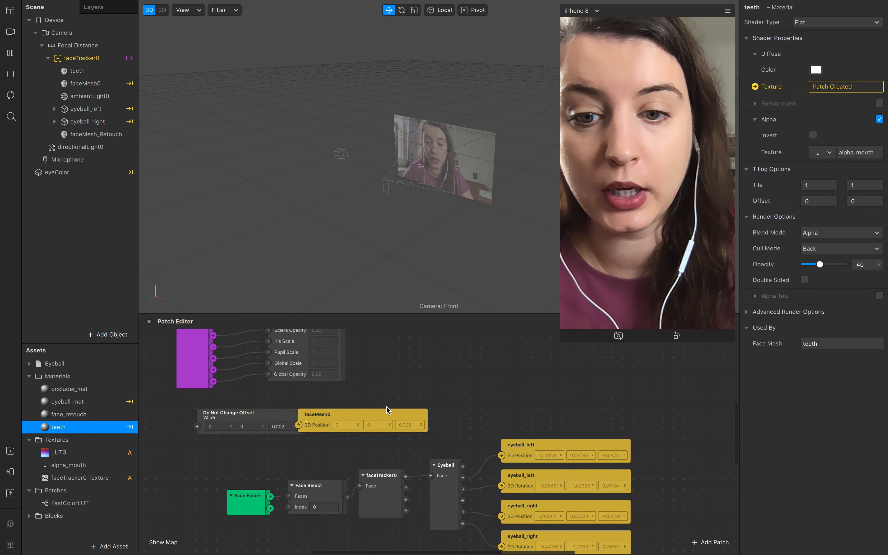
pyautogui.click(436, 414)
pyautogui.scroll(-8, 451, 452)
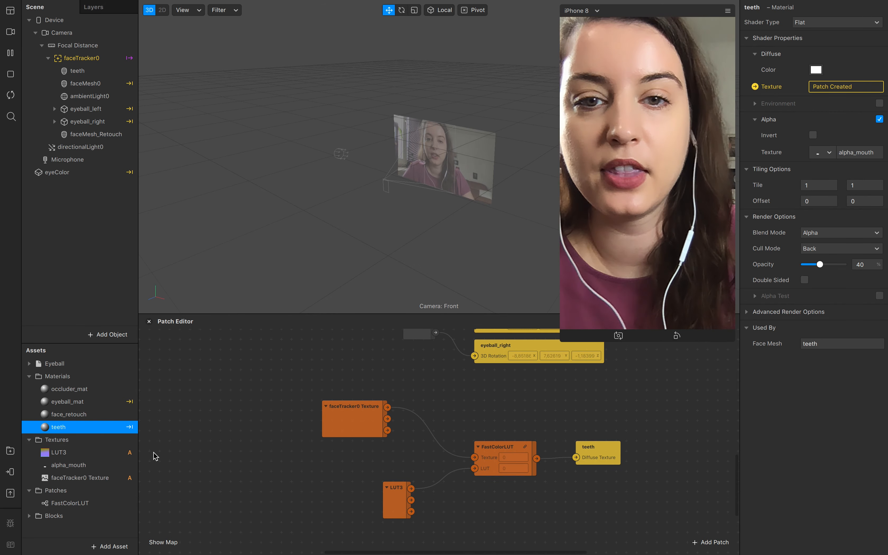
# - Import the free Eyelashes block from the AR Library and close the library
pyautogui.click(9, 448)
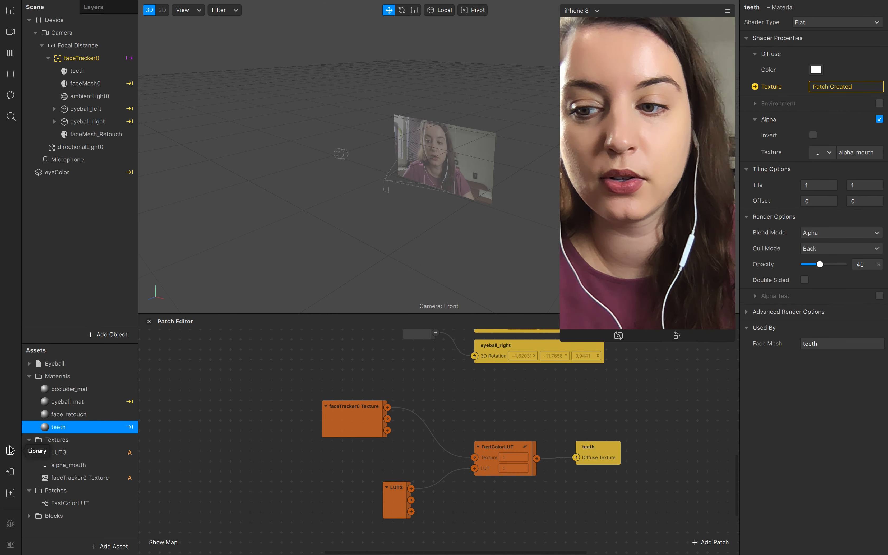
pyautogui.click(234, 271)
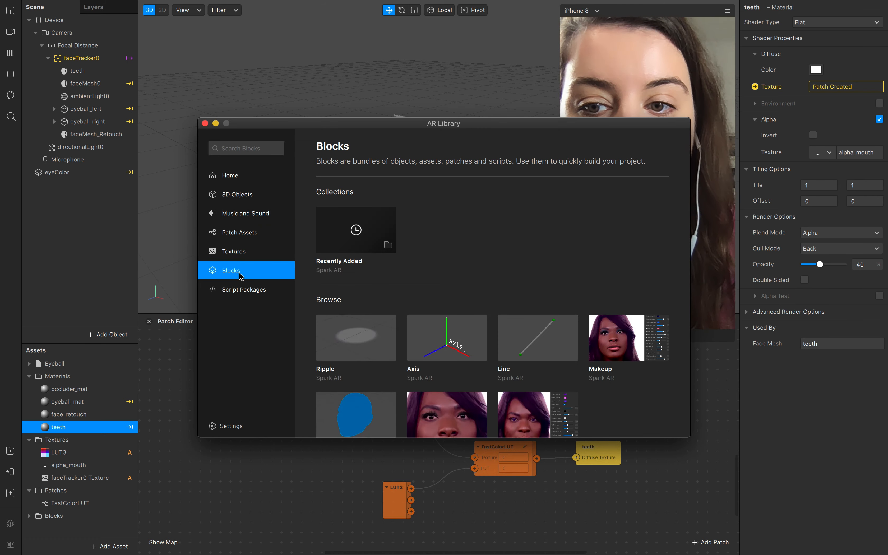
pyautogui.scroll(-2, 558, 393)
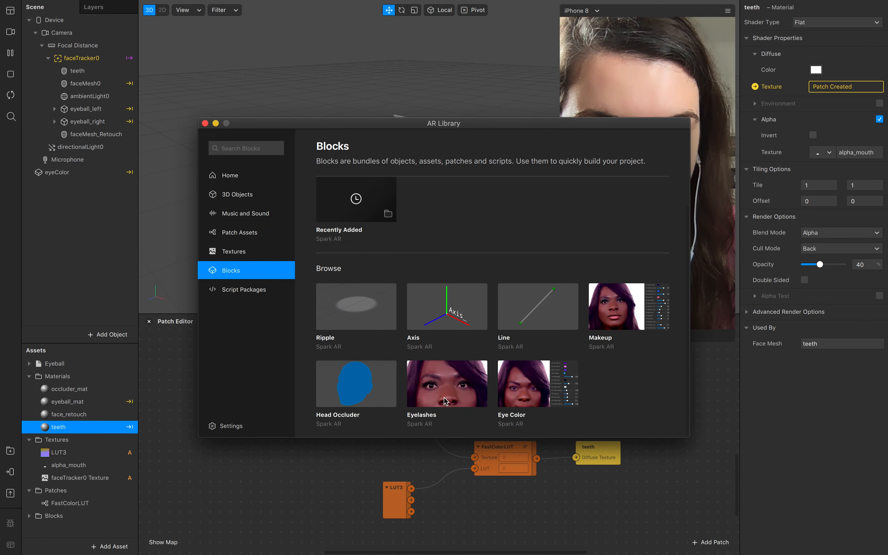
pyautogui.moveTo(535, 123); pyautogui.dragTo(405, 94)
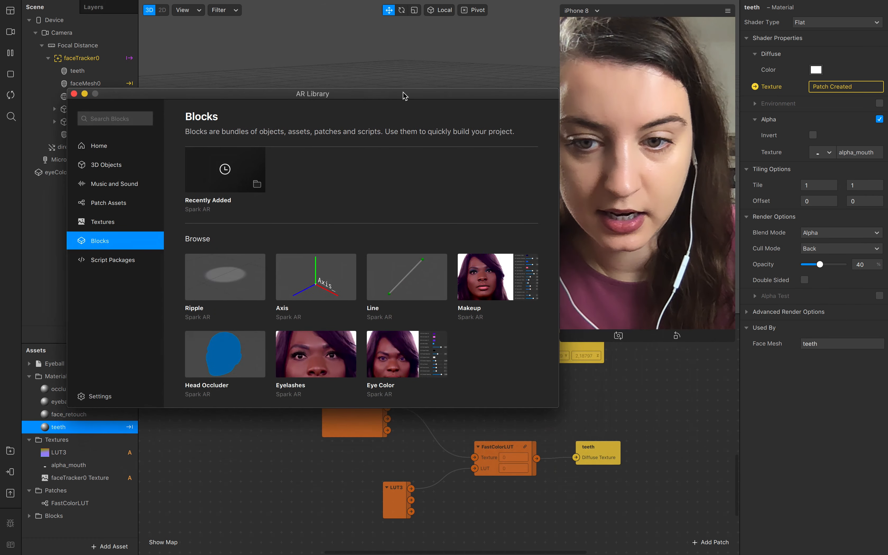
pyautogui.click(330, 366)
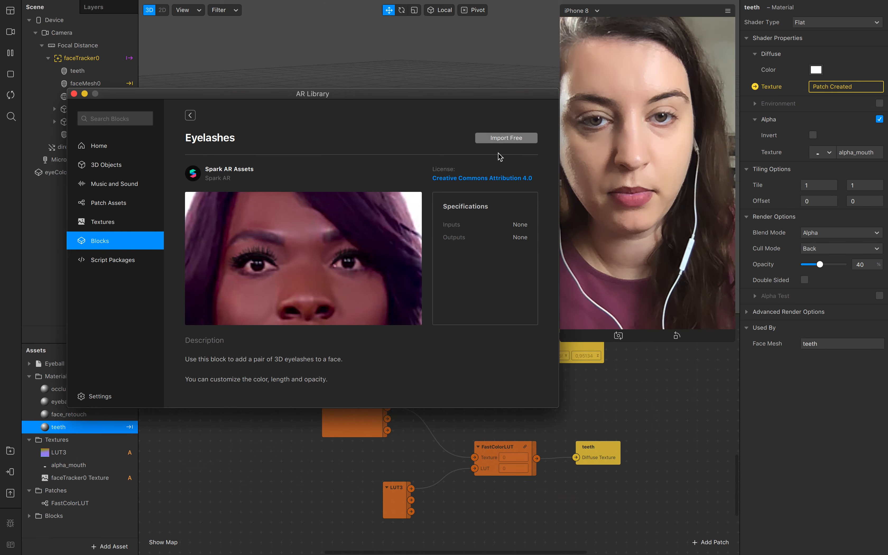
pyautogui.click(518, 139)
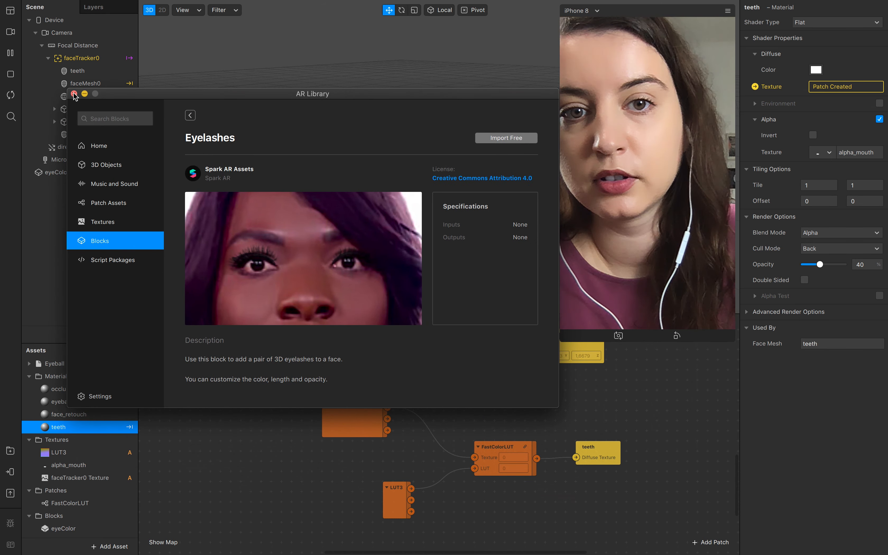
pyautogui.click(74, 94)
# - Add the imported eyelashes block to the scene inside the focal distance group, below faceTracker0
pyautogui.scroll(-2, 95, 472)
pyautogui.scroll(2, 96, 472)
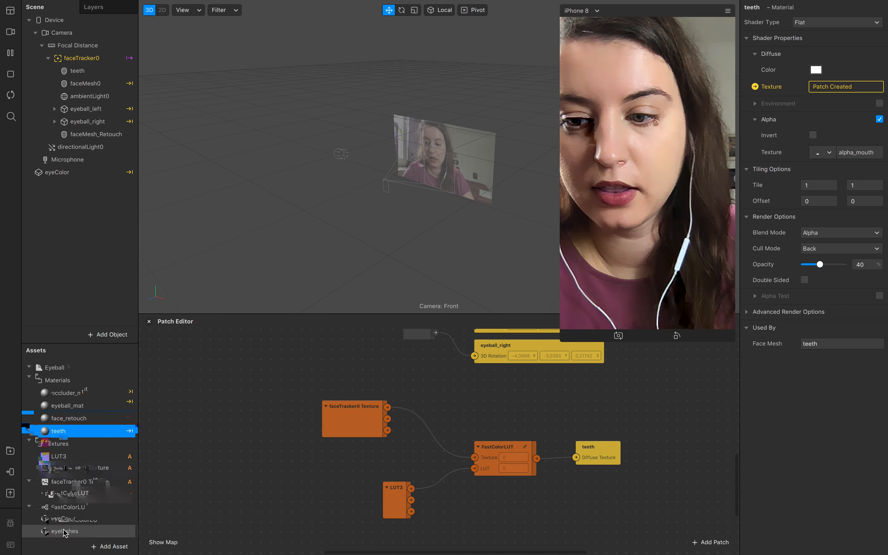
pyautogui.scroll(-2, 117, 532)
pyautogui.moveTo(66, 534); pyautogui.dragTo(88, 319)
pyautogui.moveTo(85, 363); pyautogui.dragTo(203, 219)
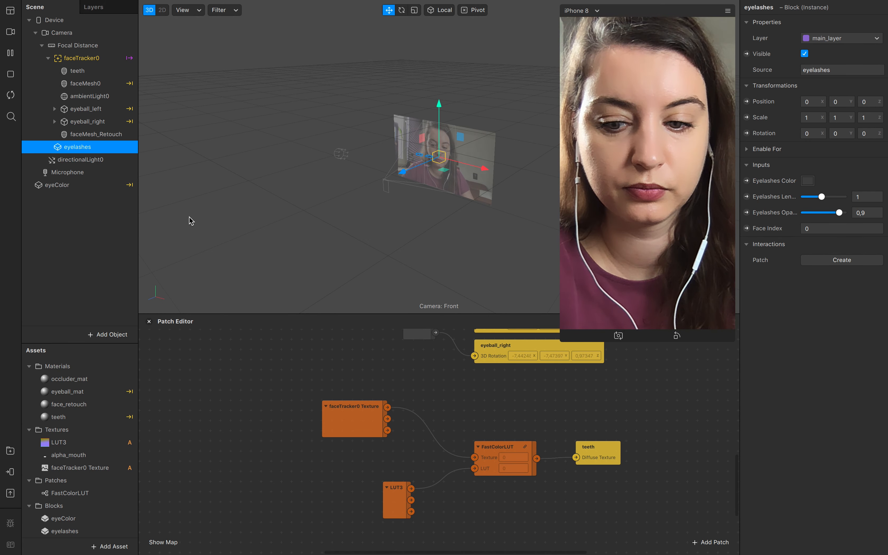
pyautogui.click(84, 231)
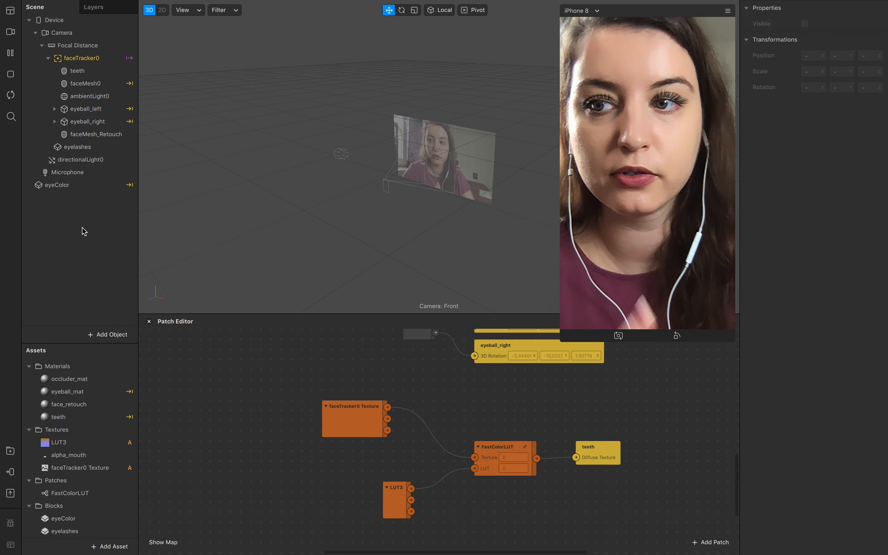
# - Open the eyelashes block for editing and dismiss the notice
pyautogui.click(62, 534)
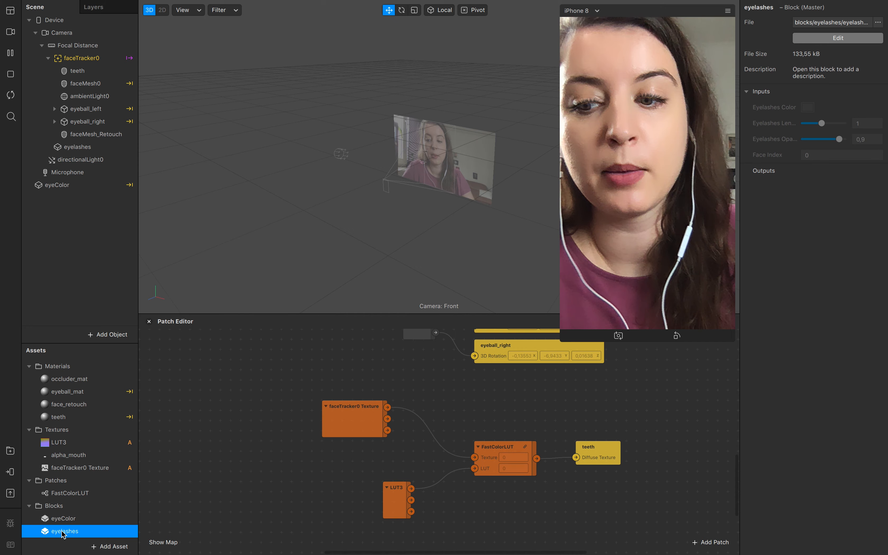
pyautogui.doubleClick(62, 535)
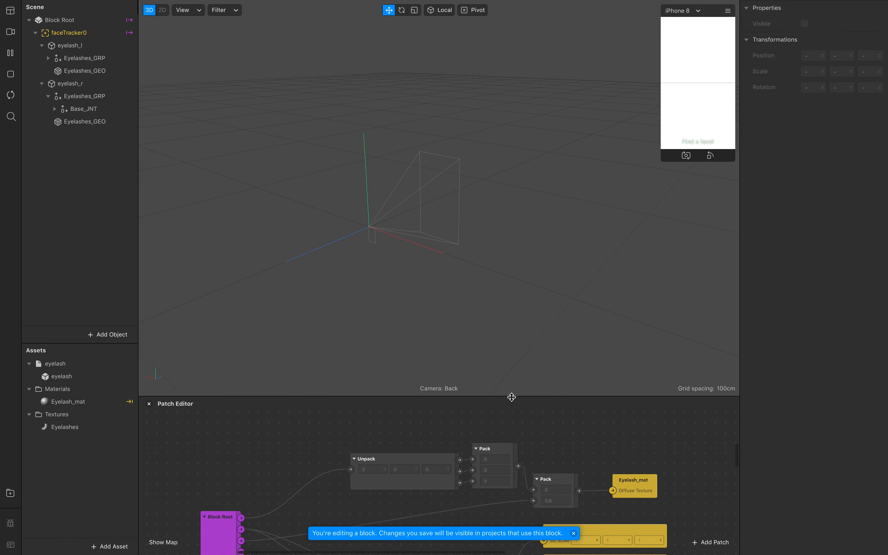
pyautogui.click(574, 533)
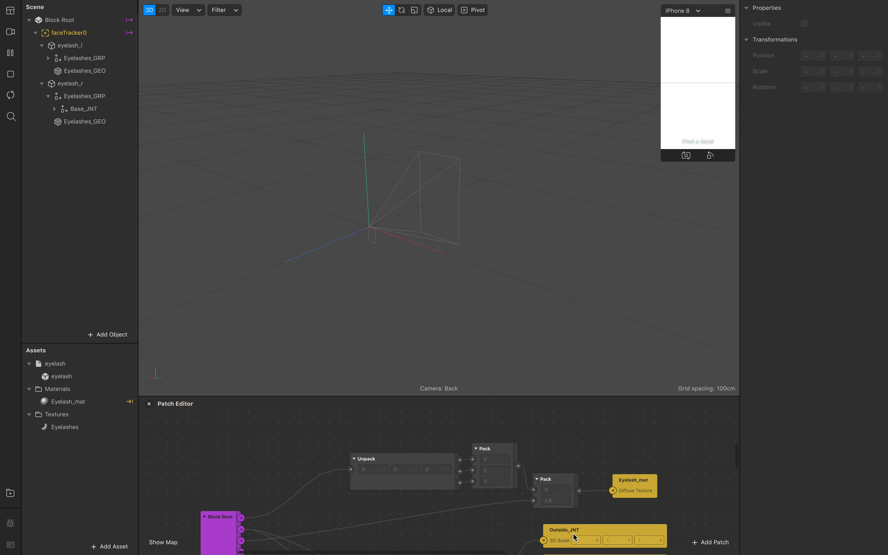
# - Set the Y position of both eyelash_l and eyelash_r to 0,001
pyautogui.click(83, 46)
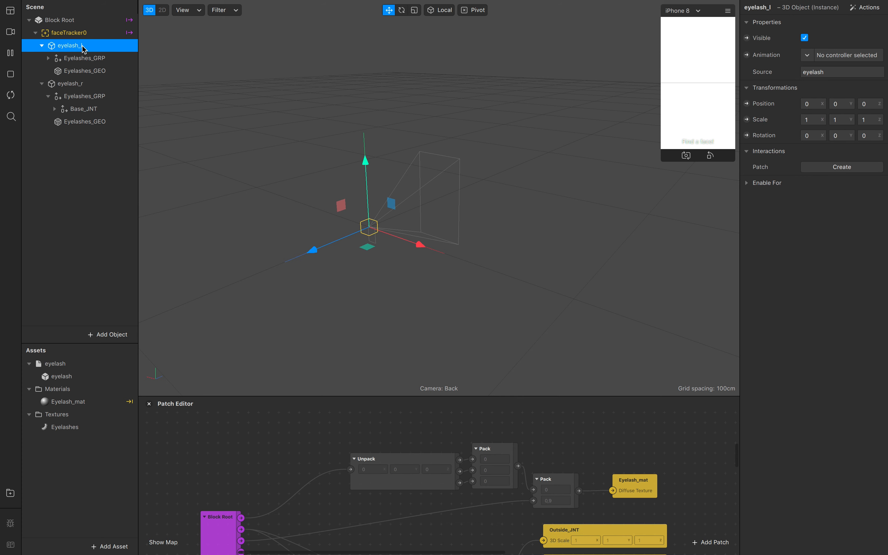
pyautogui.click(844, 105)
pyautogui.write(',001')
pyautogui.click(92, 86)
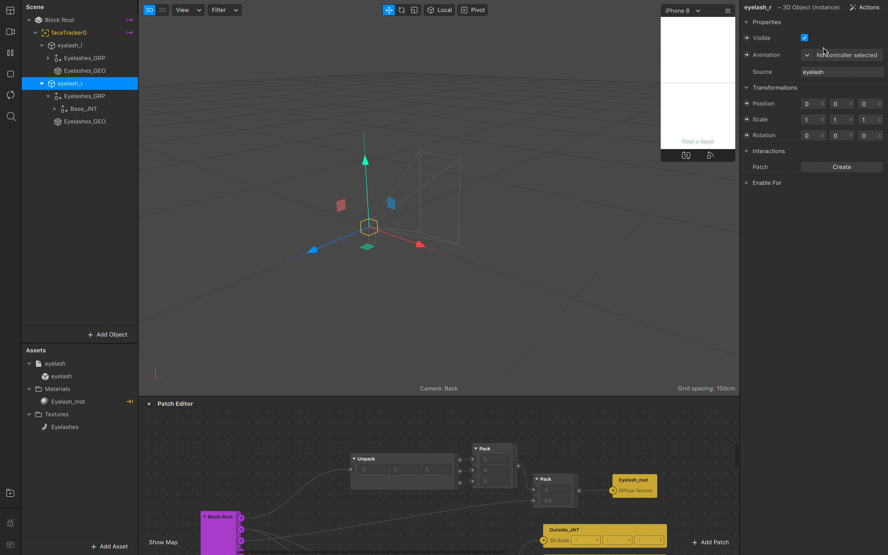
pyautogui.click(840, 104)
pyautogui.write('0,001')
pyautogui.click(845, 119)
pyautogui.click(103, 278)
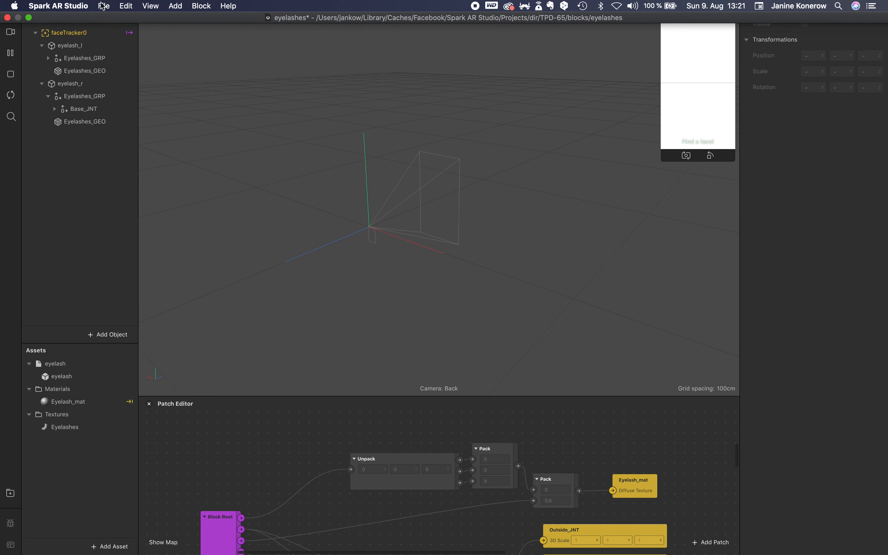
# - Save the edited eyelashes block and close its window
pyautogui.click(103, 6)
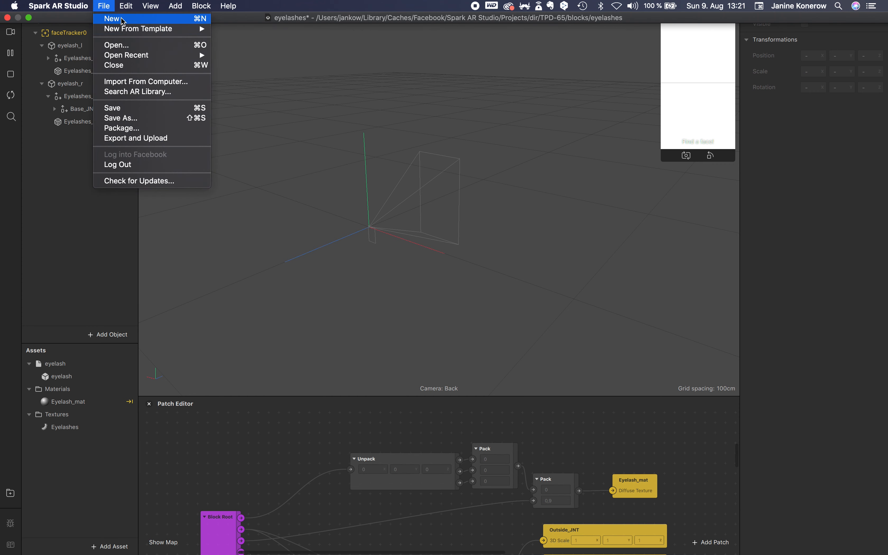
pyautogui.click(118, 110)
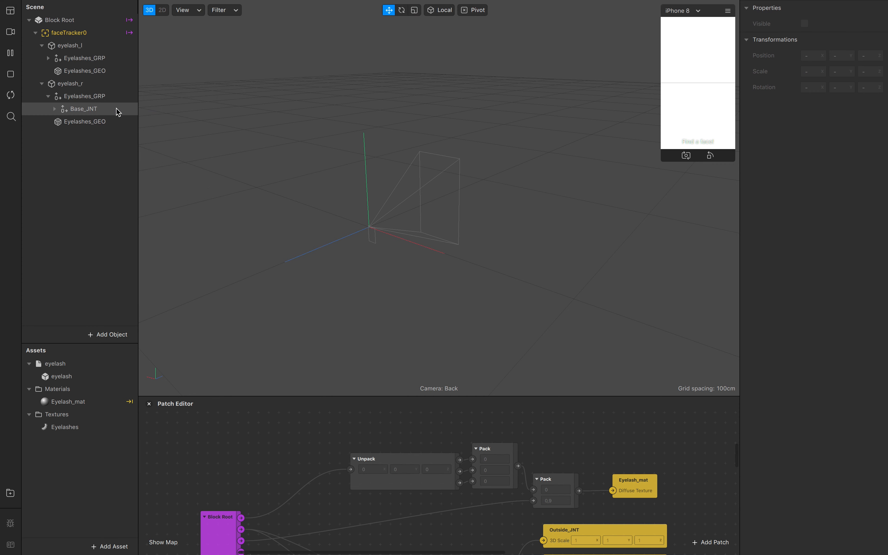
pyautogui.moveTo(56, 3)
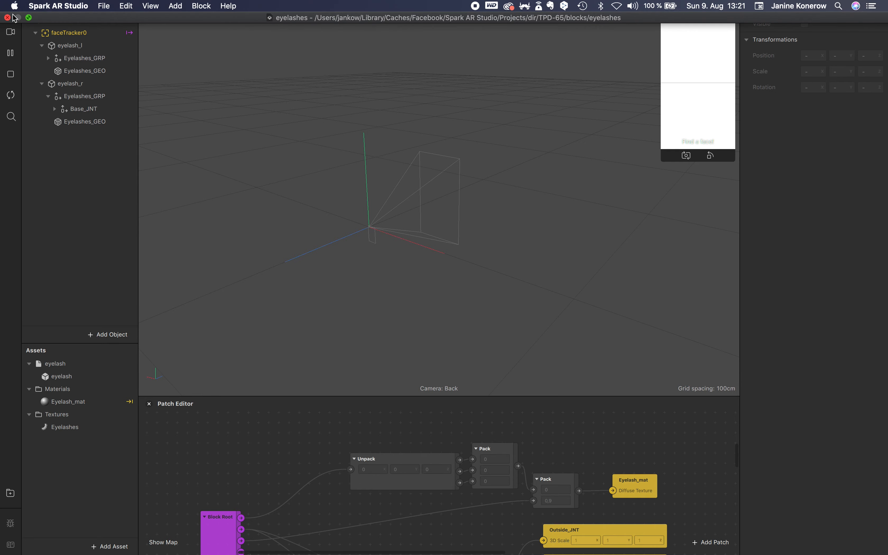
pyautogui.click(8, 17)
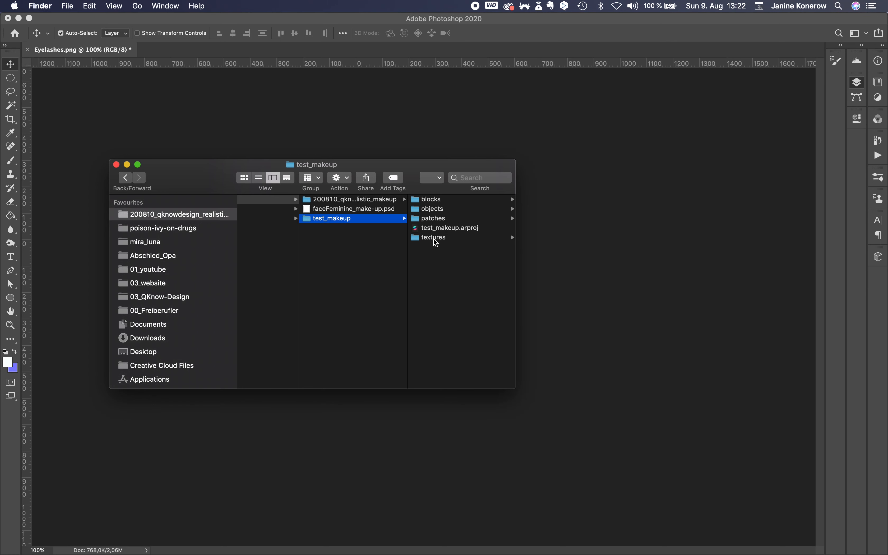
# - In Finder, browse the test_makeup project to the textures folder of the eyelashes block
pyautogui.click(433, 238)
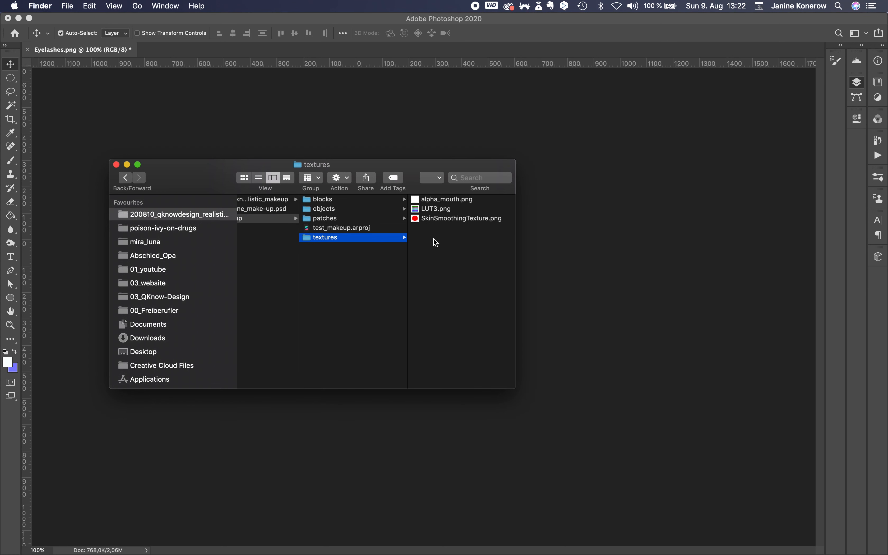
pyautogui.click(352, 220)
pyautogui.click(359, 209)
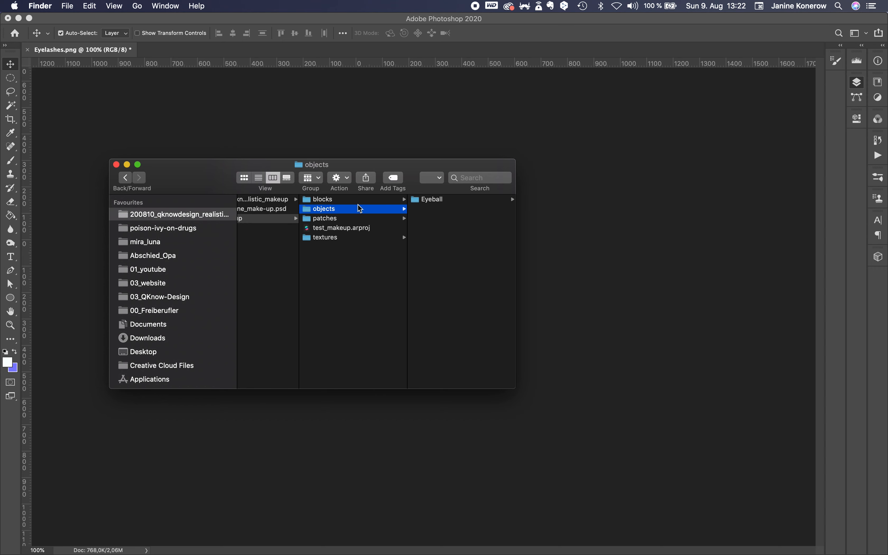
pyautogui.click(361, 202)
pyautogui.click(429, 209)
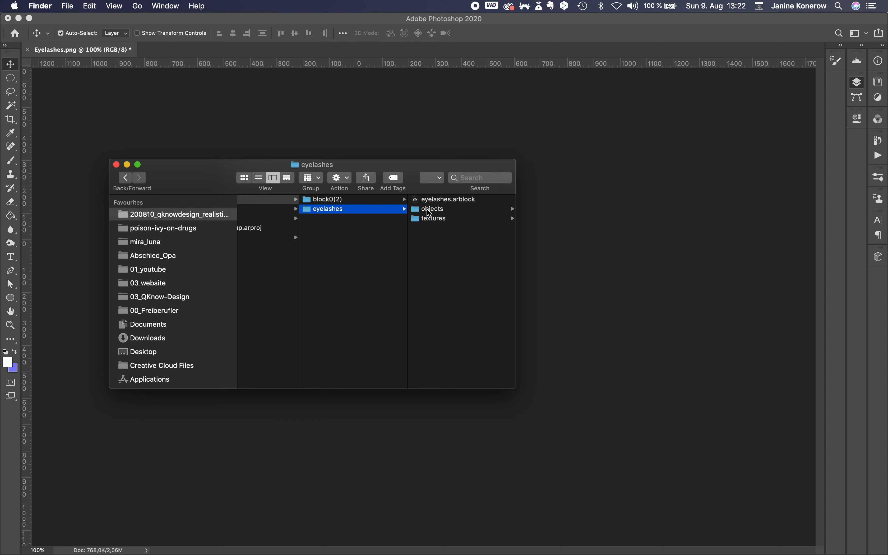
pyautogui.click(438, 219)
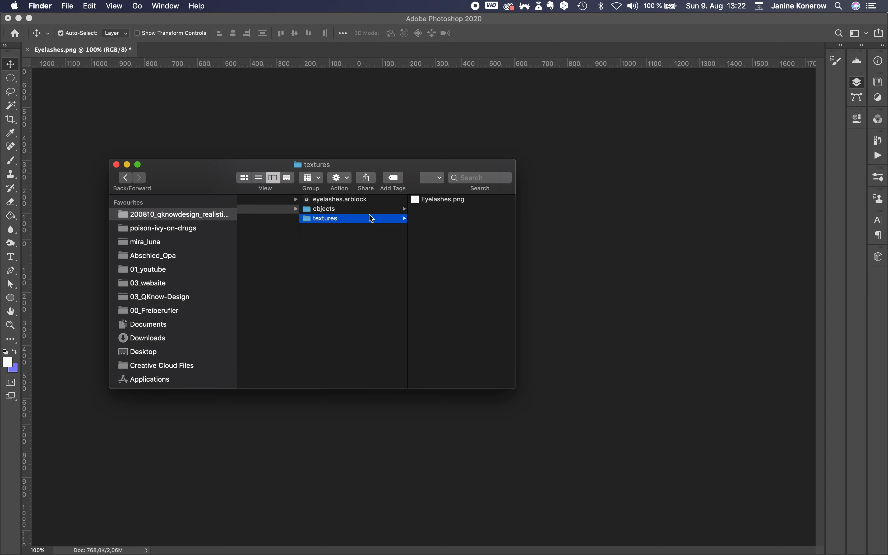
# - Preview Eyelashes.png to examine the default lash texture, then close the preview and move the file window aside
pyautogui.hscroll(-3, 369, 214)
pyautogui.hscroll(3, 383, 218)
pyautogui.click(446, 200)
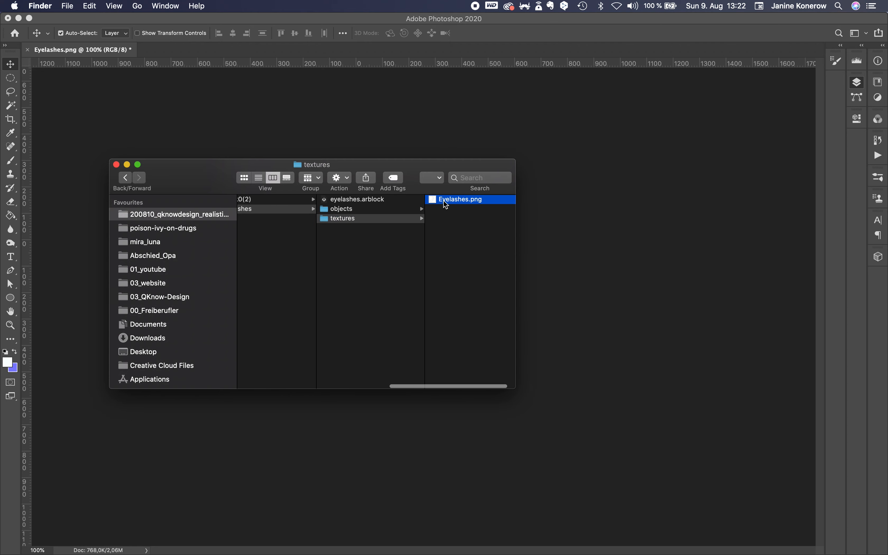
pyautogui.press('space')
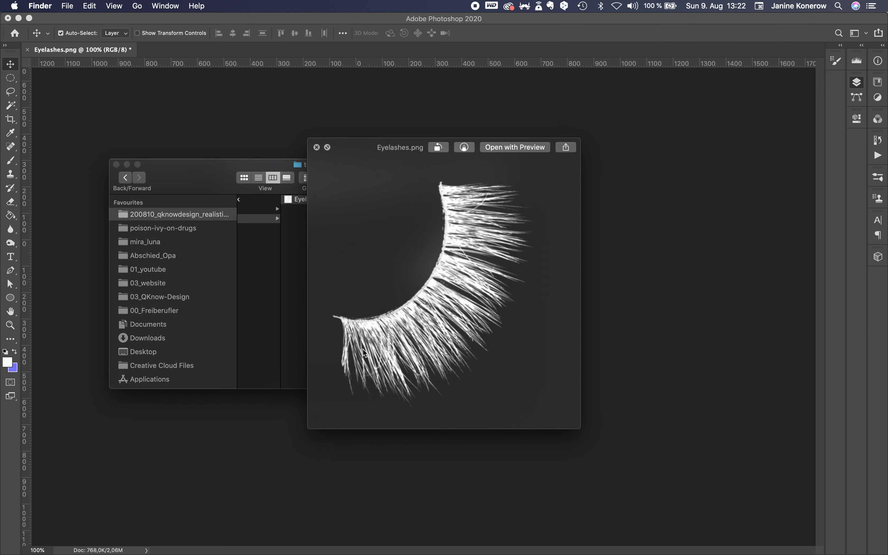
pyautogui.press('space')
pyautogui.moveTo(376, 158); pyautogui.dragTo(180, 189)
# - Switch to Photoshop and toggle the layers' visibility to compare the original lashes in Layer 1 with the replacement lashes, leaving Layer 1 hidden
pyautogui.click(655, 143)
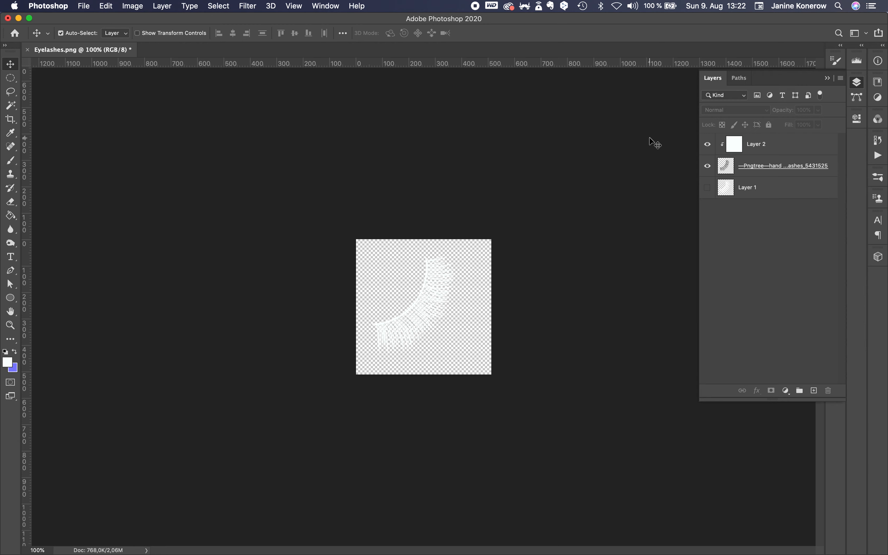
pyautogui.click(707, 188)
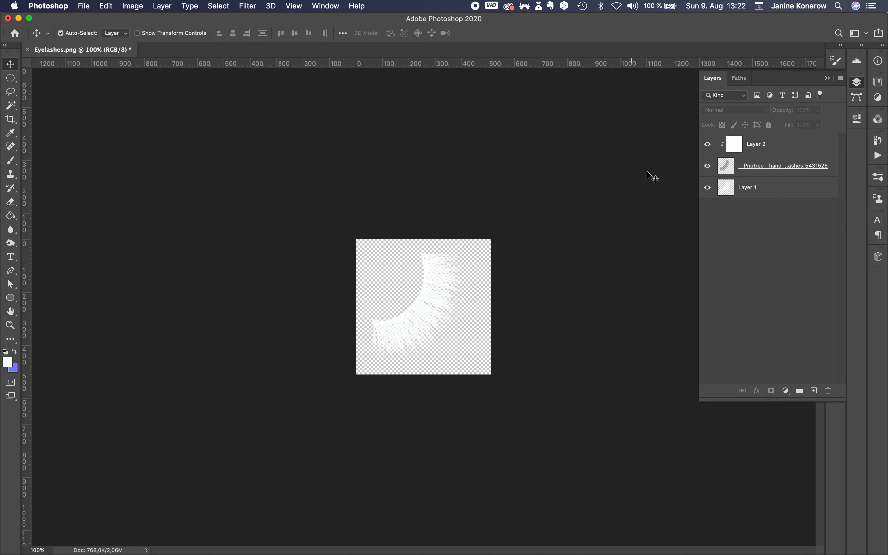
pyautogui.click(707, 167)
pyautogui.click(707, 166)
pyautogui.click(708, 188)
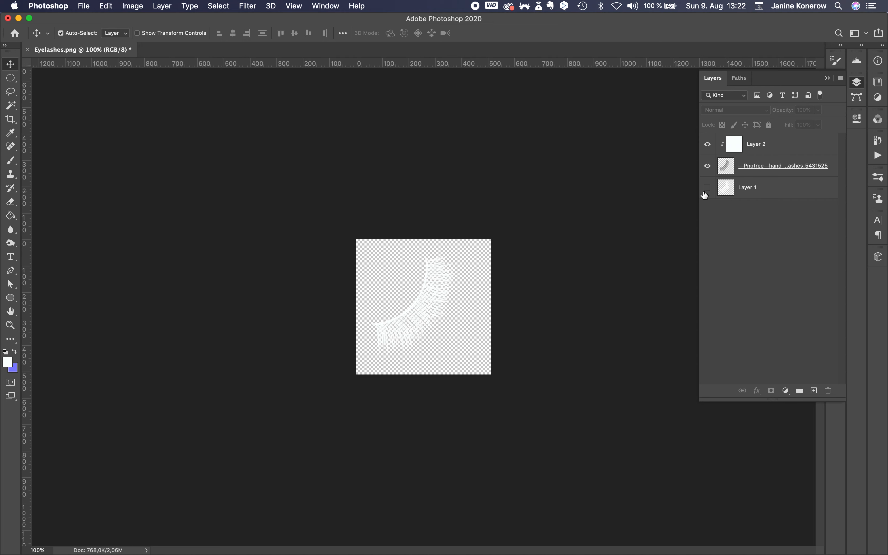
pyautogui.click(708, 145)
pyautogui.click(707, 144)
# - Save the lash artwork as PNG file Eyelashes.png in test_makeup/blocks/eyelashes/textures, replacing the existing file, with medium file size
pyautogui.press('super+s')
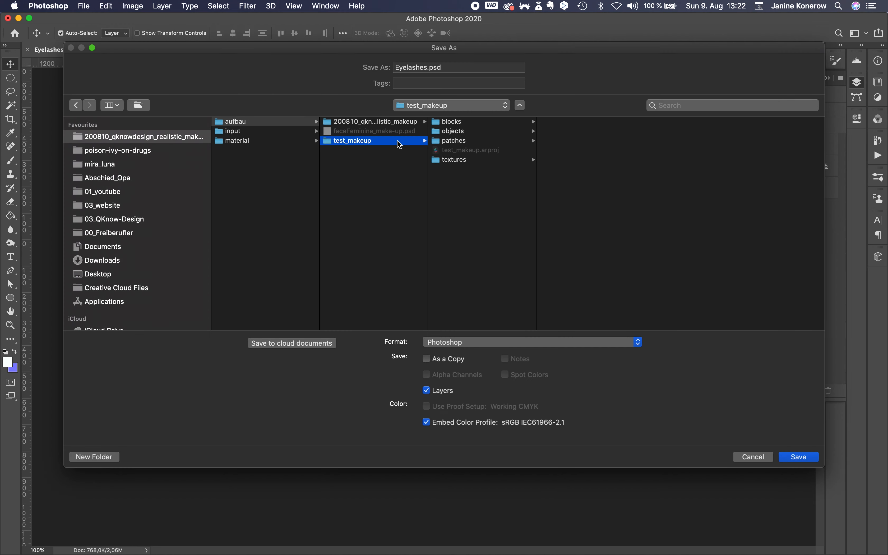
pyautogui.click(463, 140)
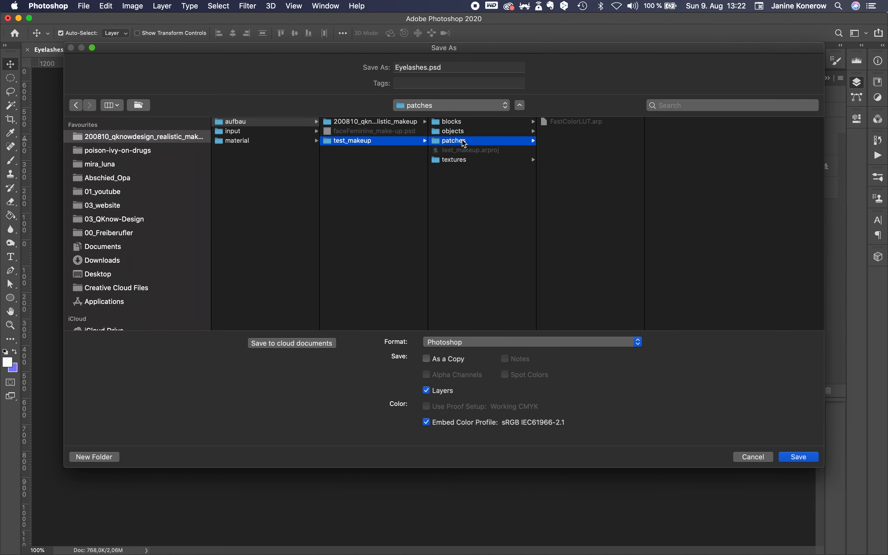
pyautogui.click(473, 123)
pyautogui.click(569, 131)
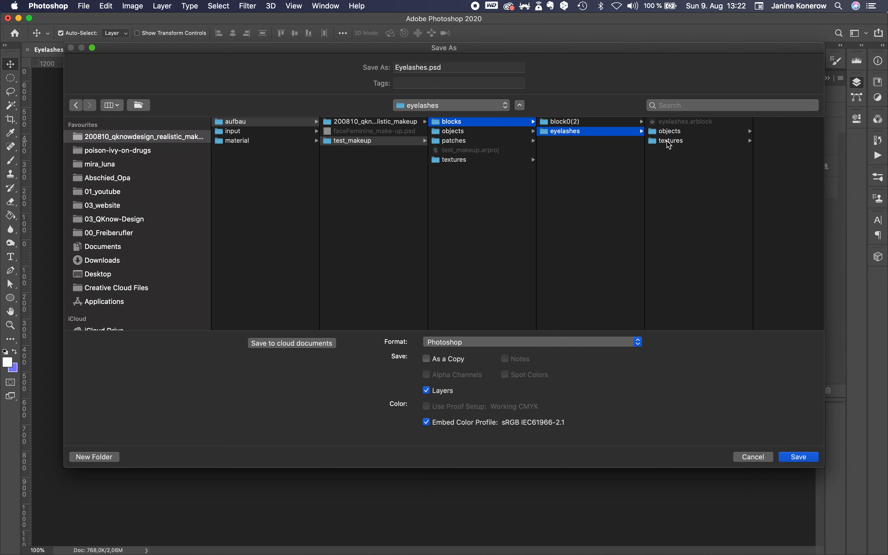
pyautogui.click(675, 142)
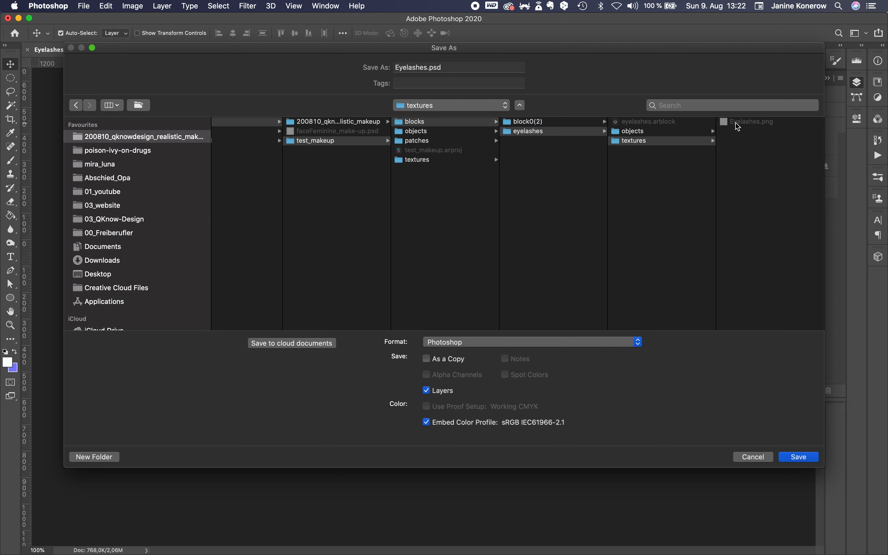
pyautogui.click(499, 342)
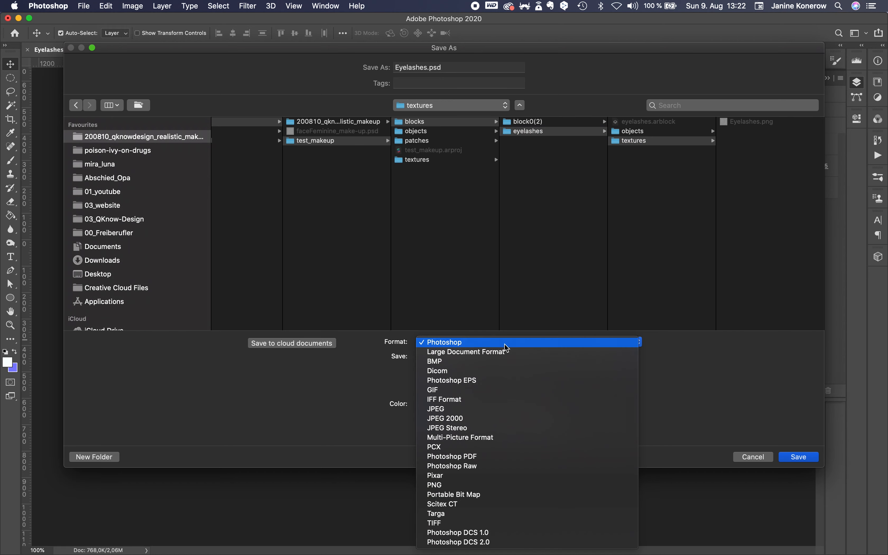
pyautogui.click(568, 489)
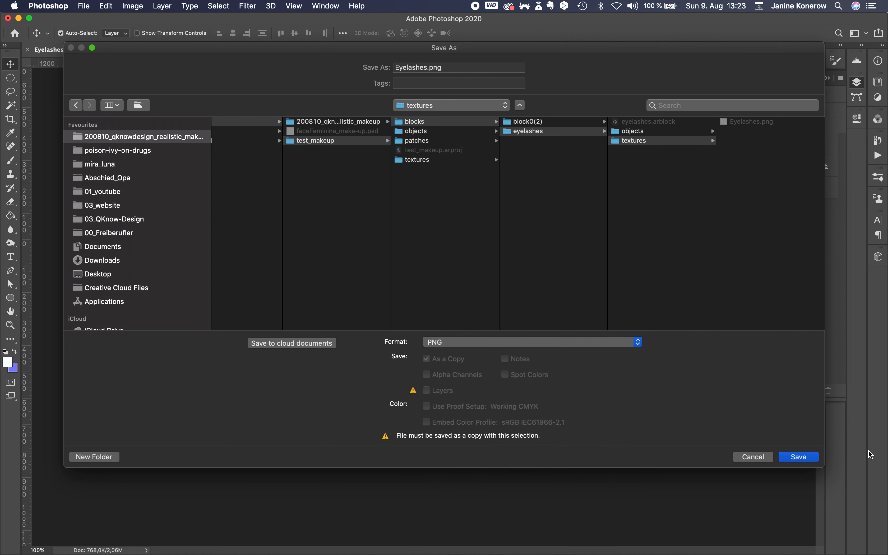
pyautogui.click(797, 456)
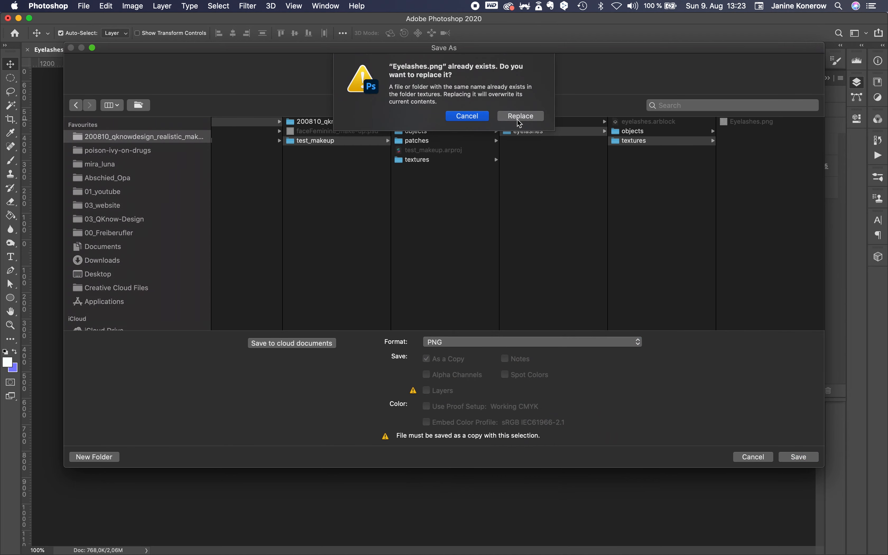
pyautogui.click(520, 118)
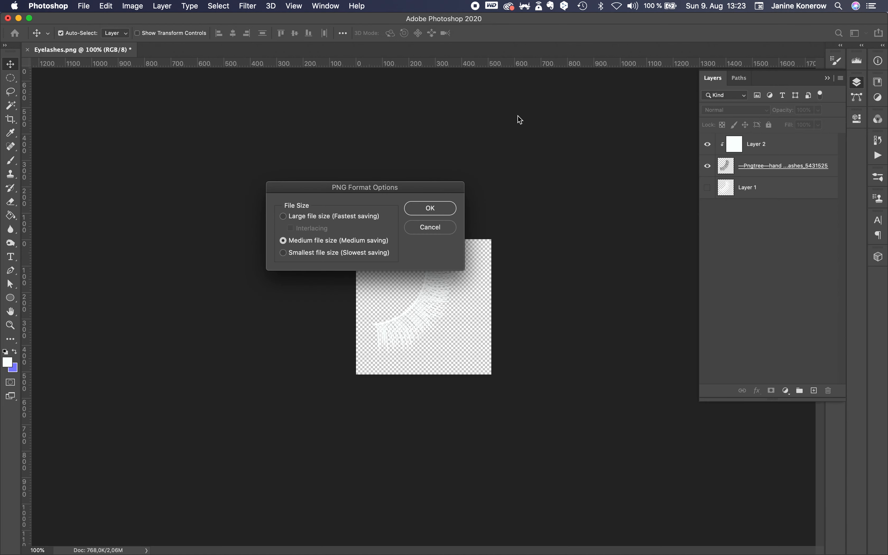
pyautogui.click(443, 209)
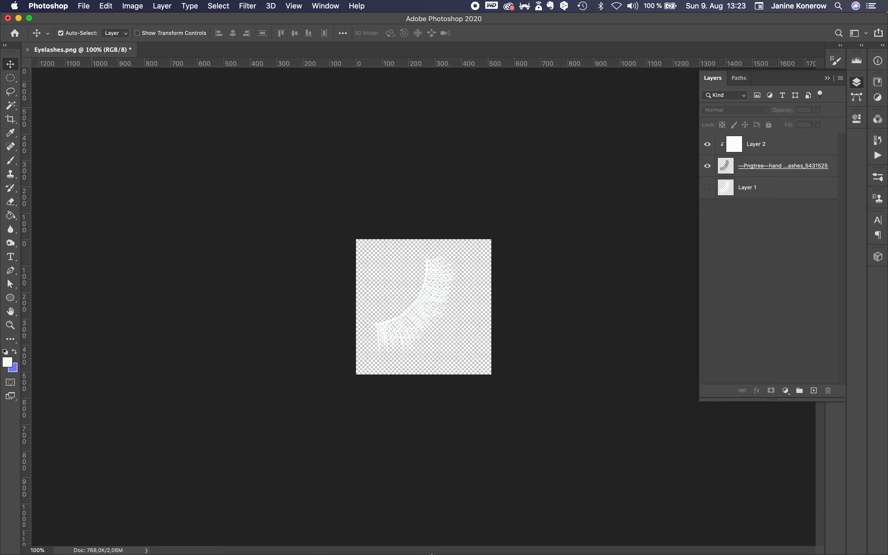
# - Switch to Finder, bring the textures folder window into view and move the original Eyelashes.png to the bin
pyautogui.click(347, 524)
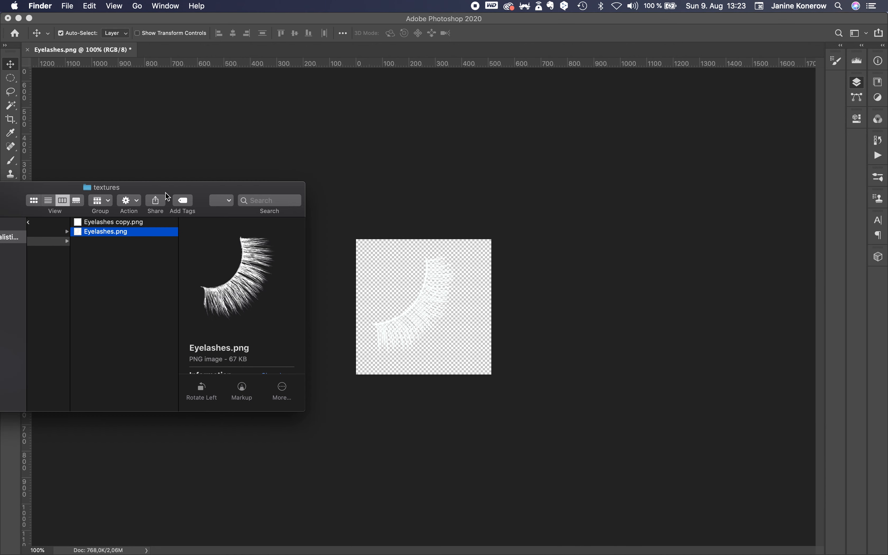
pyautogui.moveTo(179, 188); pyautogui.dragTo(447, 137)
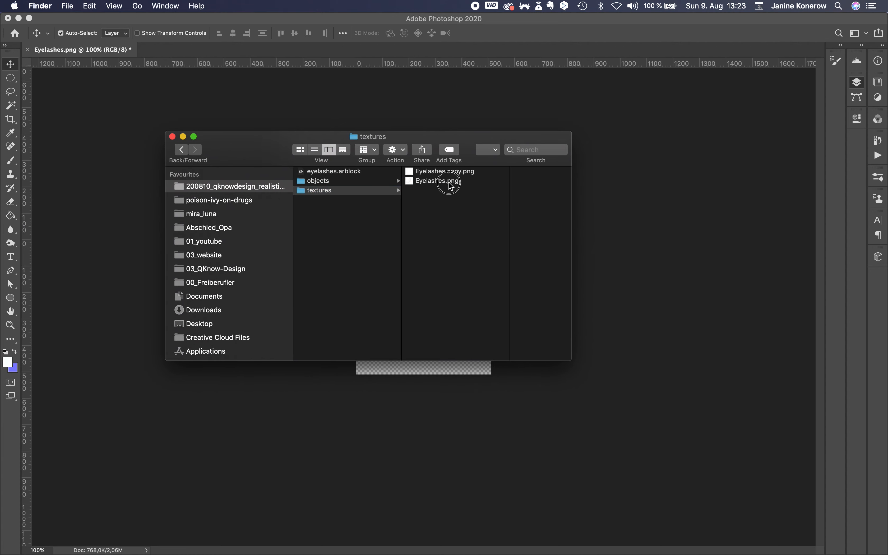
pyautogui.rightClick(392, 182)
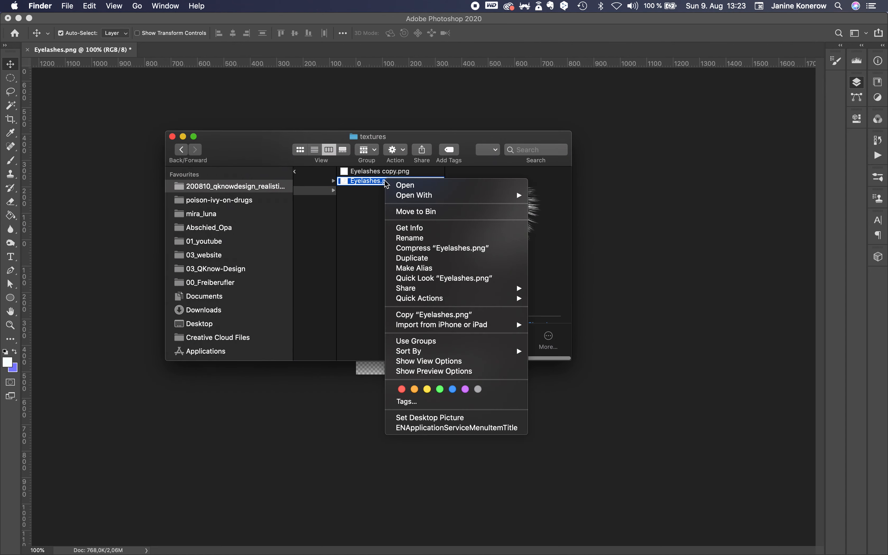
pyautogui.click(418, 212)
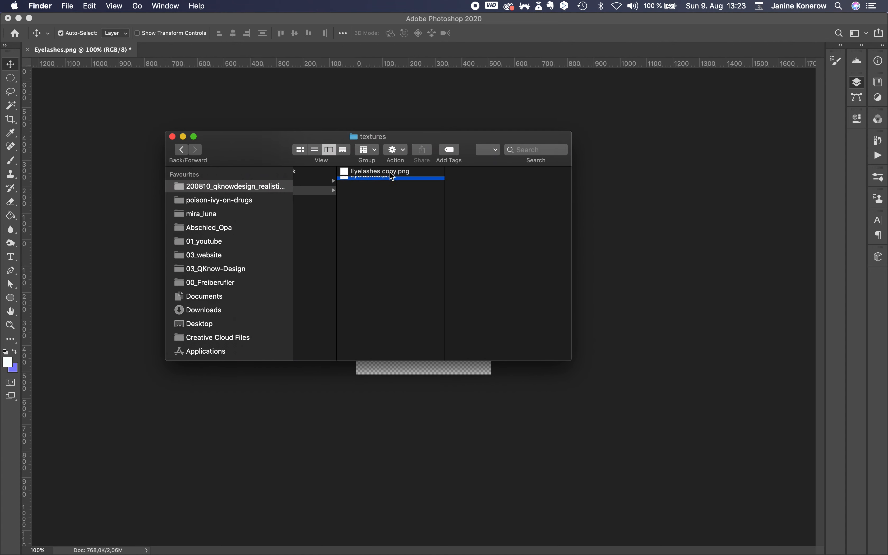
# - Rename Eyelashes copy.png in the textures folder as Eyelashes.png
pyautogui.click(392, 176)
pyautogui.press('Return')
pyautogui.press('Right')
pyautogui.press('shift+super+Left')
pyautogui.press('Right')
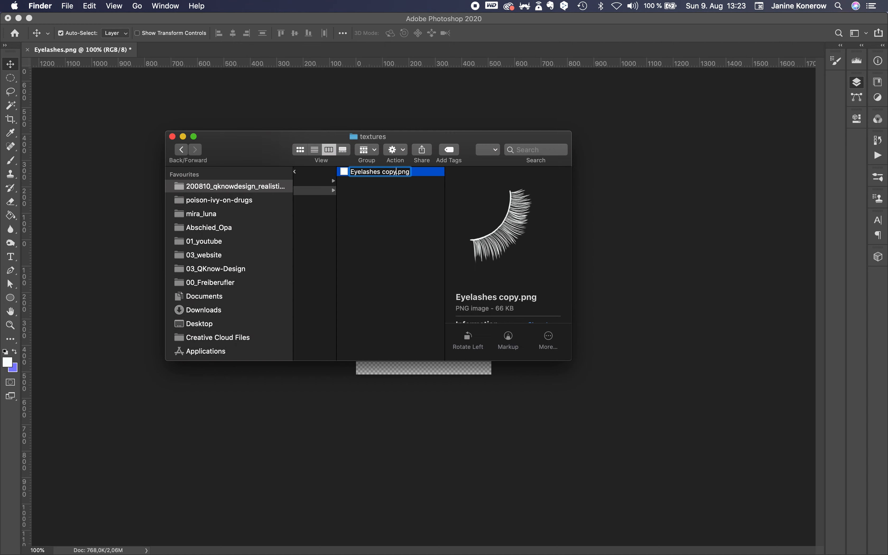
pyautogui.press('BackSpace')
pyautogui.press('BackSpace')
pyautogui.press('BackSpace')
pyautogui.press('BackSpace')
pyautogui.press('BackSpace')
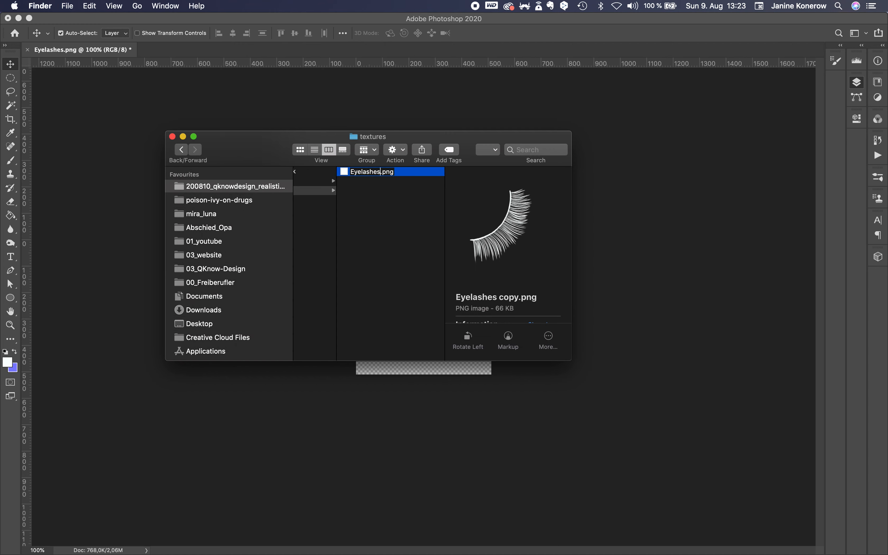
pyautogui.click(381, 242)
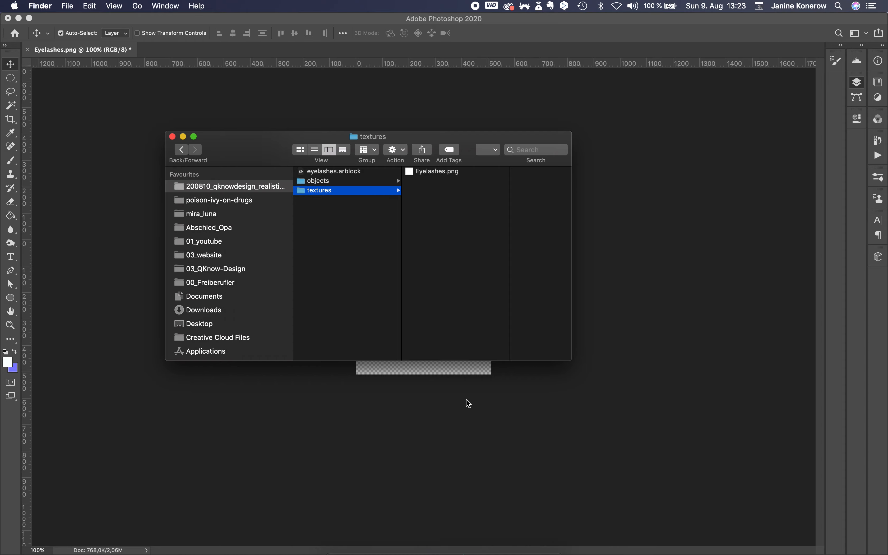
# - Switch to Spark AR Studio, open the eyelashes block to check its Eyelashes texture, and close the block window
pyautogui.click(462, 549)
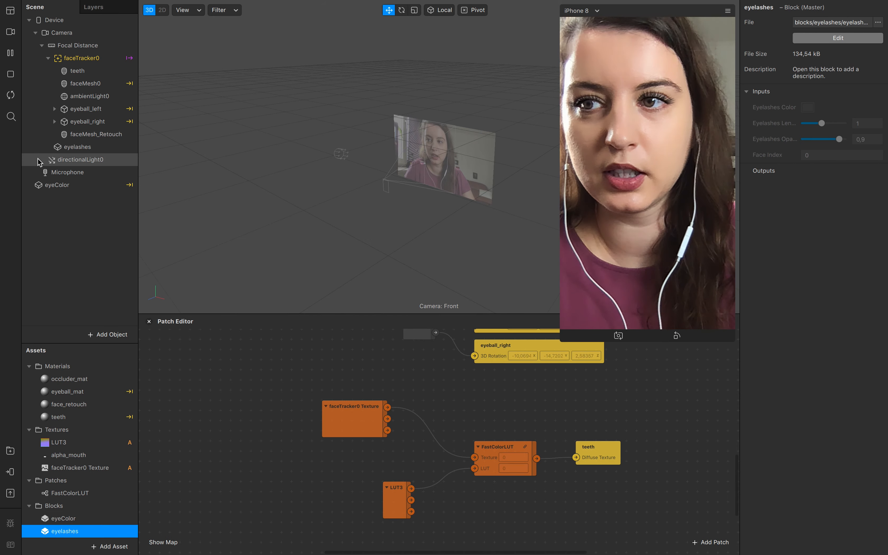
pyautogui.doubleClick(61, 532)
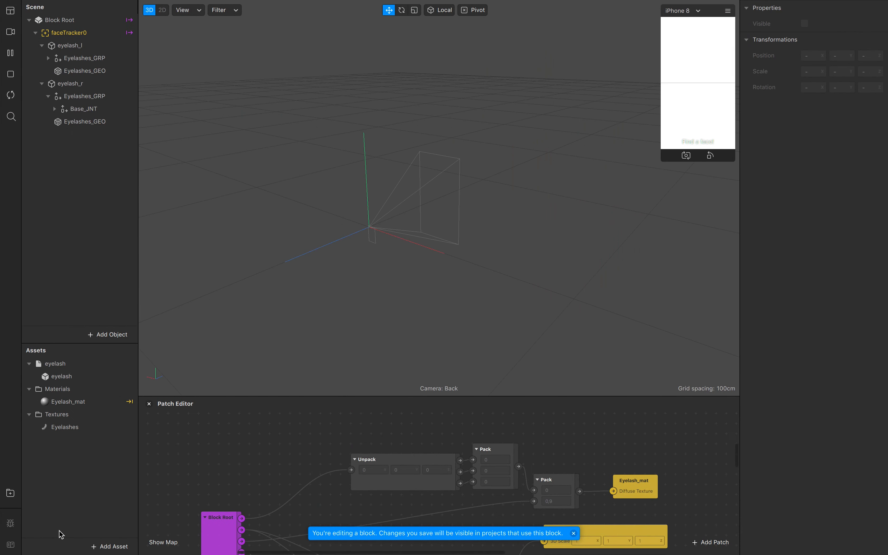
pyautogui.click(75, 427)
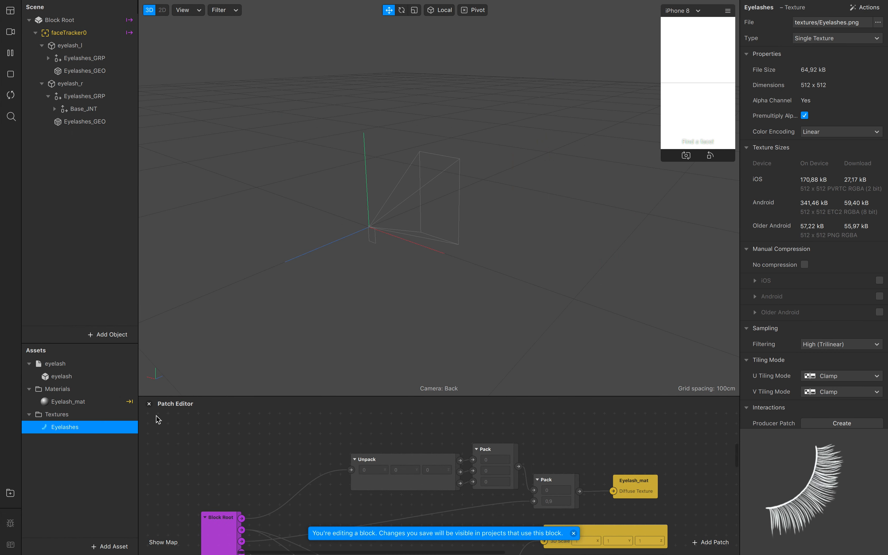
pyautogui.moveTo(43, 2)
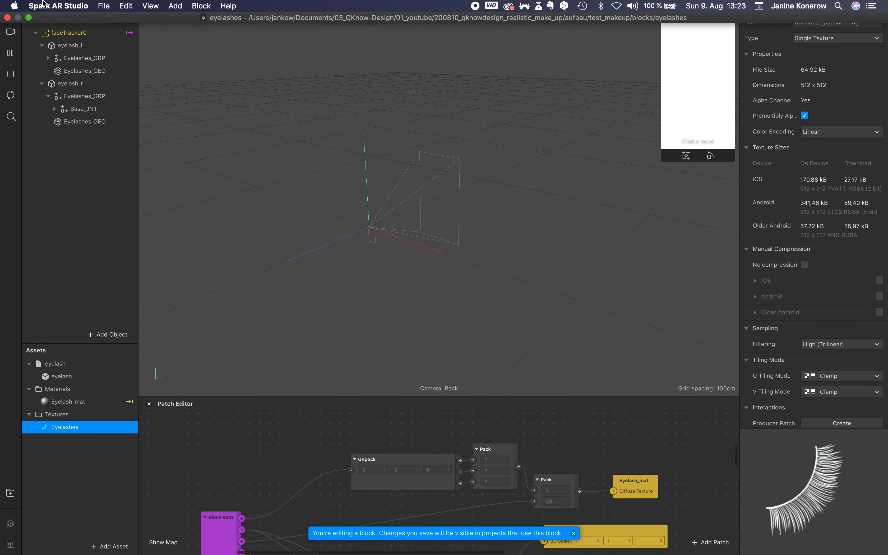
pyautogui.click(6, 17)
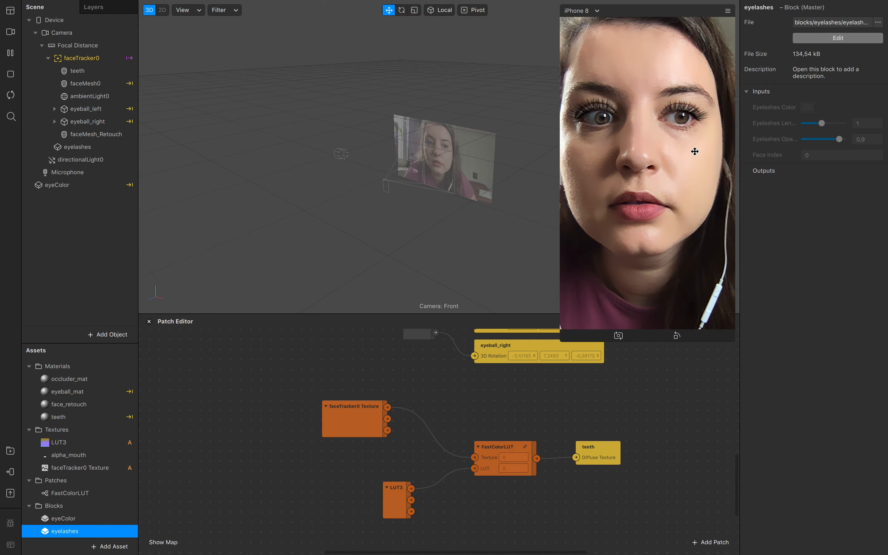
# - Close the test_makeup project window and reopen the project from Finder
pyautogui.hotkey('ctrl', 'Up')
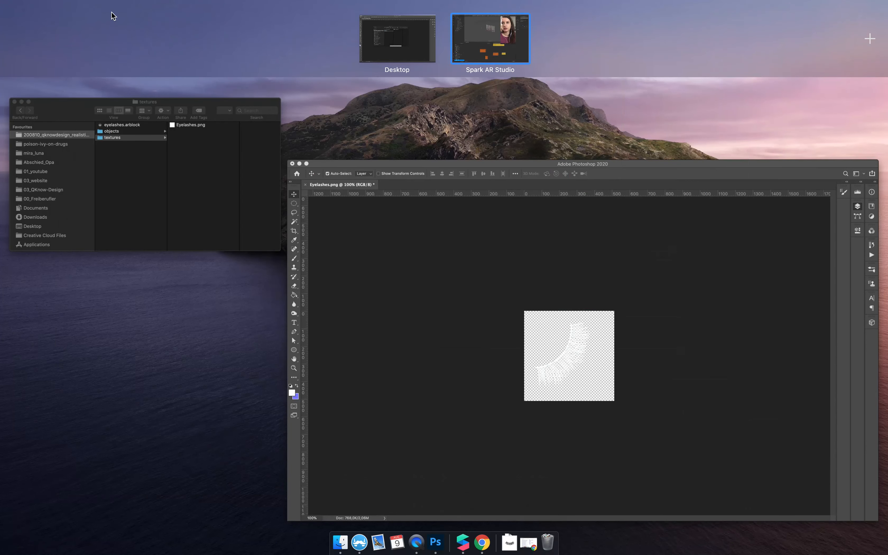
pyautogui.click(463, 36)
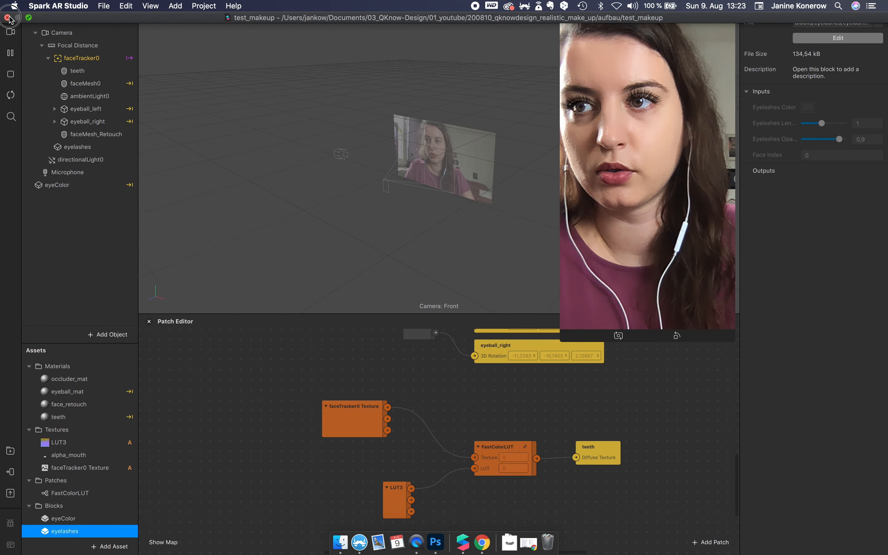
pyautogui.click(7, 17)
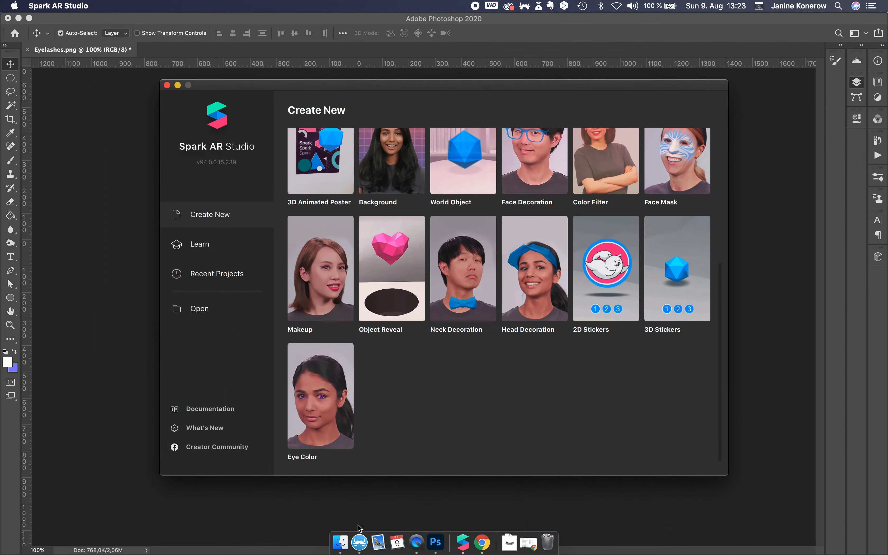
pyautogui.click(334, 545)
pyautogui.hscroll(-5, 325, 224)
pyautogui.click(425, 200)
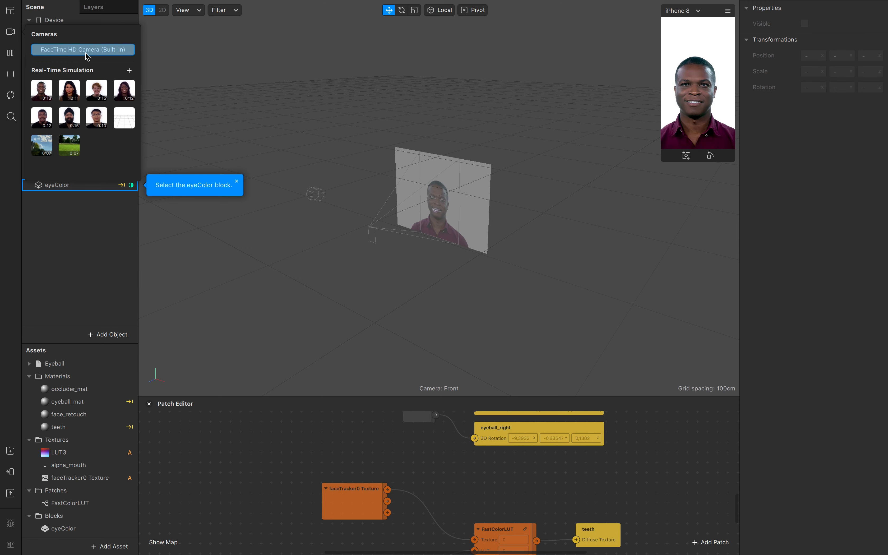
# - Use the FaceTime HD Camera as the video source and enlarge the iPhone 8 preview
pyautogui.click(87, 51)
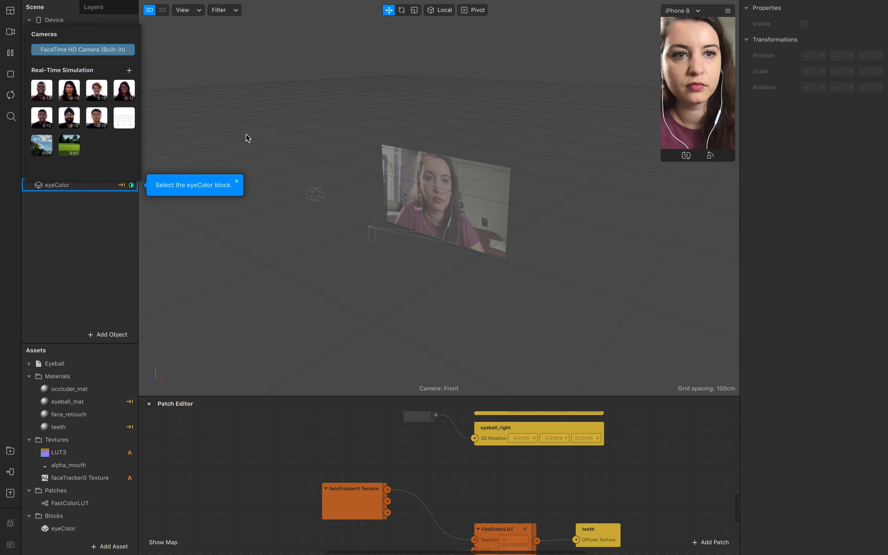
pyautogui.moveTo(662, 159); pyautogui.dragTo(519, 311)
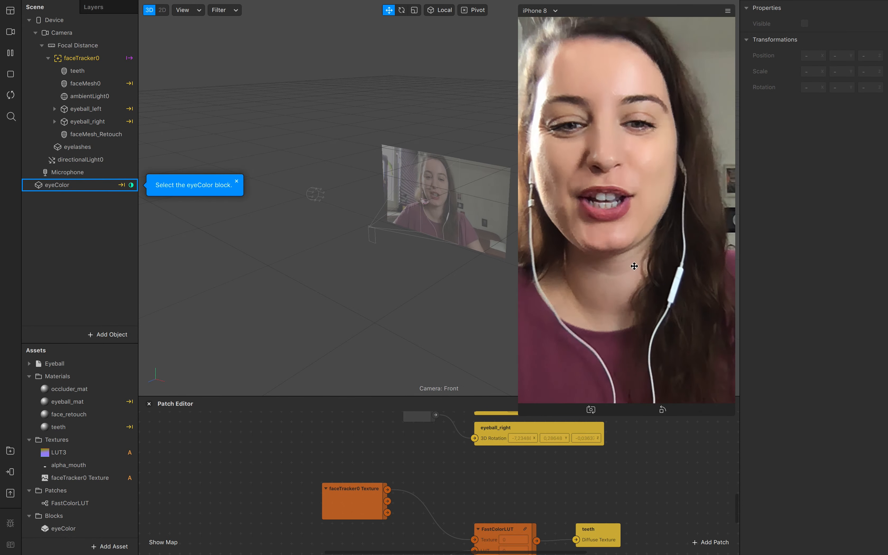
pyautogui.moveTo(518, 414); pyautogui.dragTo(558, 344)
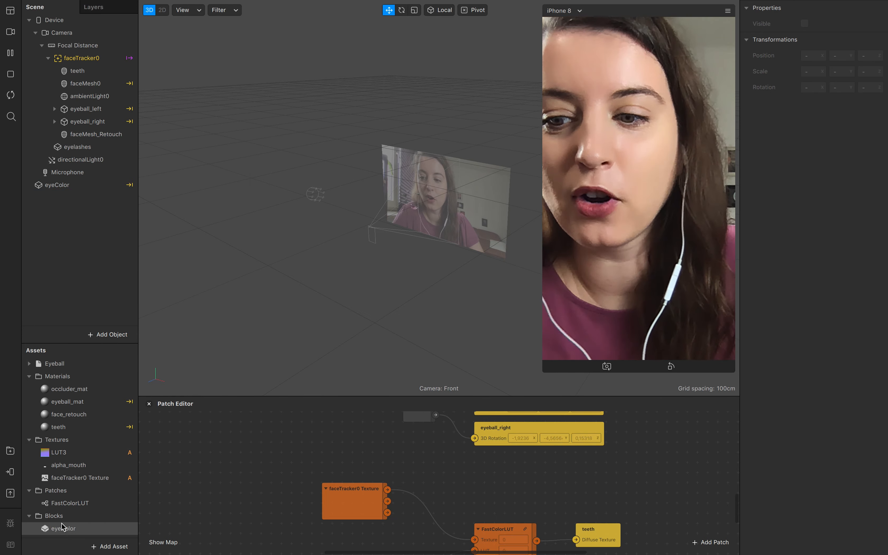
# - Try cyan as the Eyelashes Color of the eyelashes block instance, then cancel the color change
pyautogui.click(77, 147)
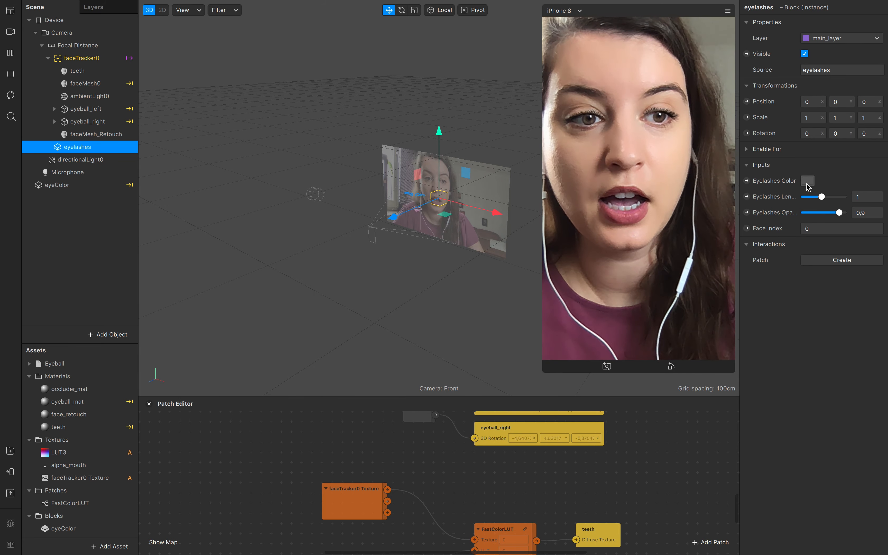
pyautogui.click(807, 181)
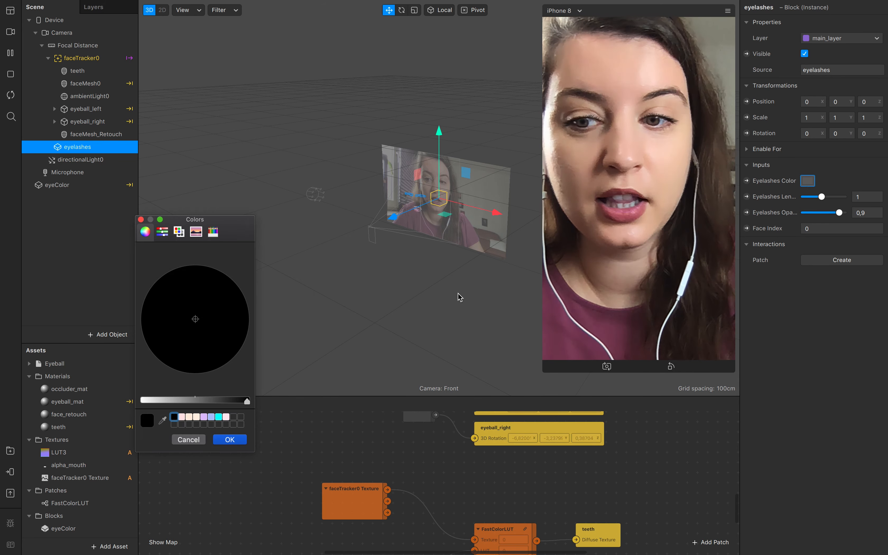
pyautogui.click(219, 418)
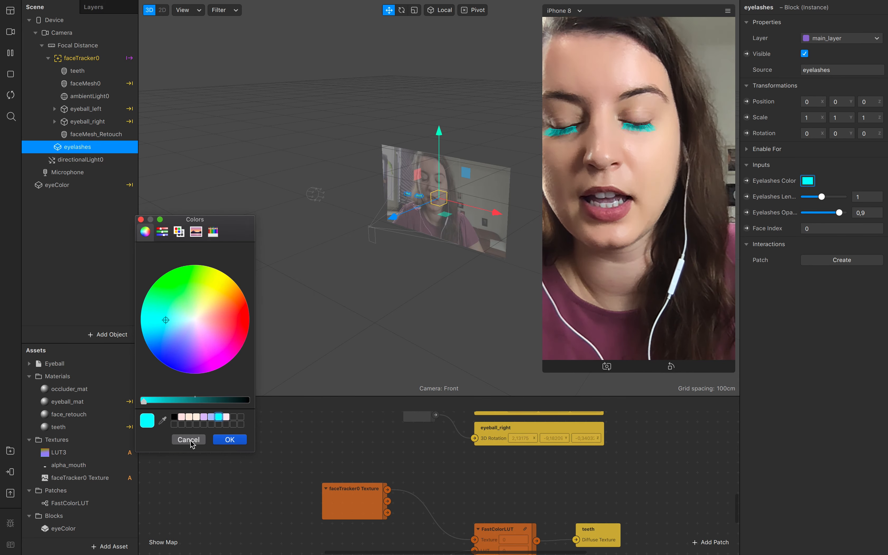
pyautogui.click(189, 440)
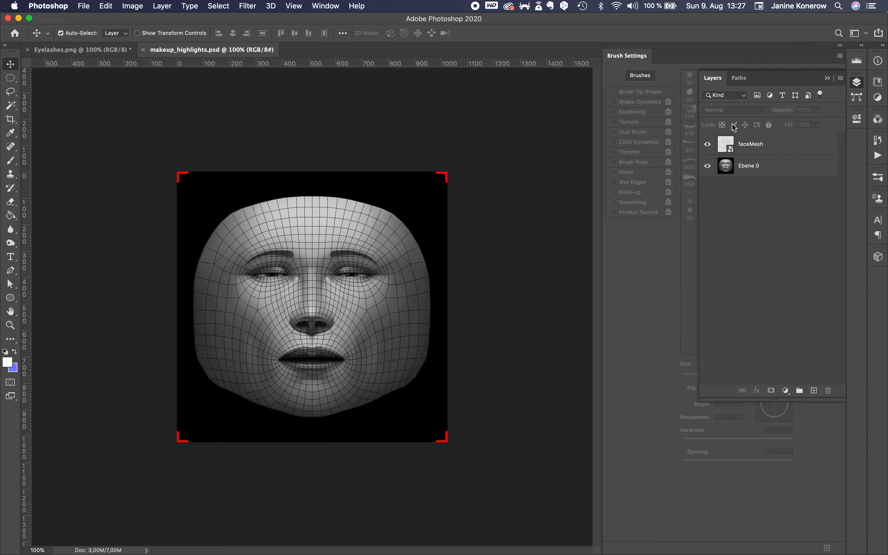
# - Toggle the faceMesh layer's visibility in makeup_highlights.psd to compare the face with and without the mesh, leaving it shown
pyautogui.click(709, 145)
pyautogui.click(708, 145)
pyautogui.click(707, 144)
pyautogui.click(707, 144)
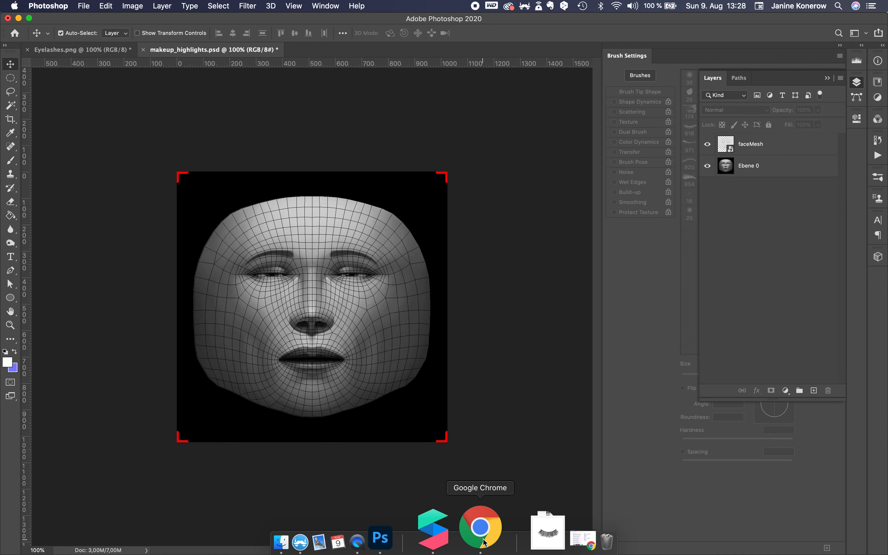
# - Switch to Chrome and open the "Using the Spark AR Studio Face Reference Assets" article from the search results
pyautogui.click(480, 524)
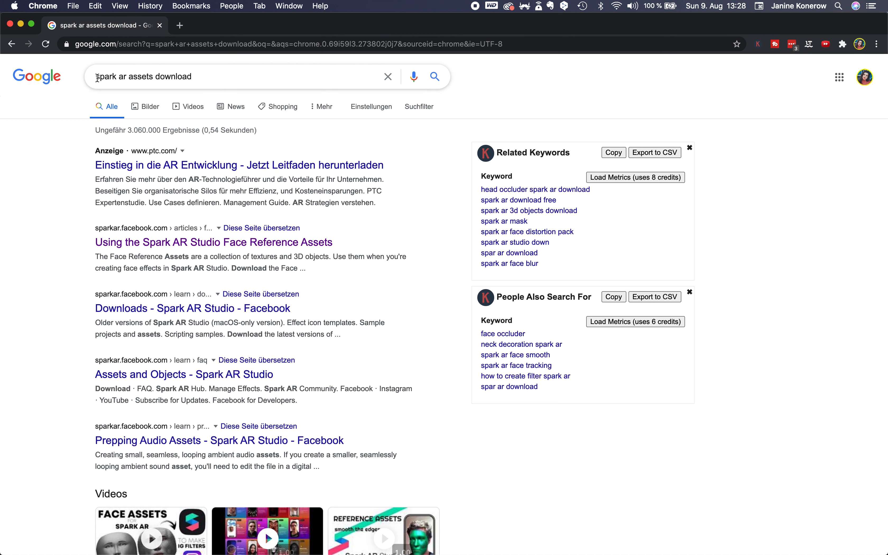
pyautogui.click(165, 243)
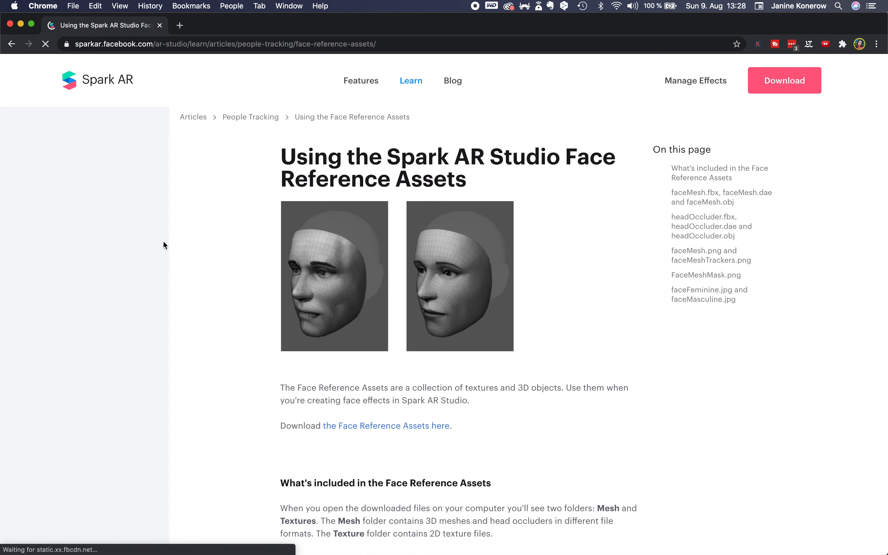
# - Look through the Face Reference Assets article for the download link and the list of included mesh and texture files
pyautogui.scroll(-8, 418, 450)
pyautogui.scroll(3, 417, 449)
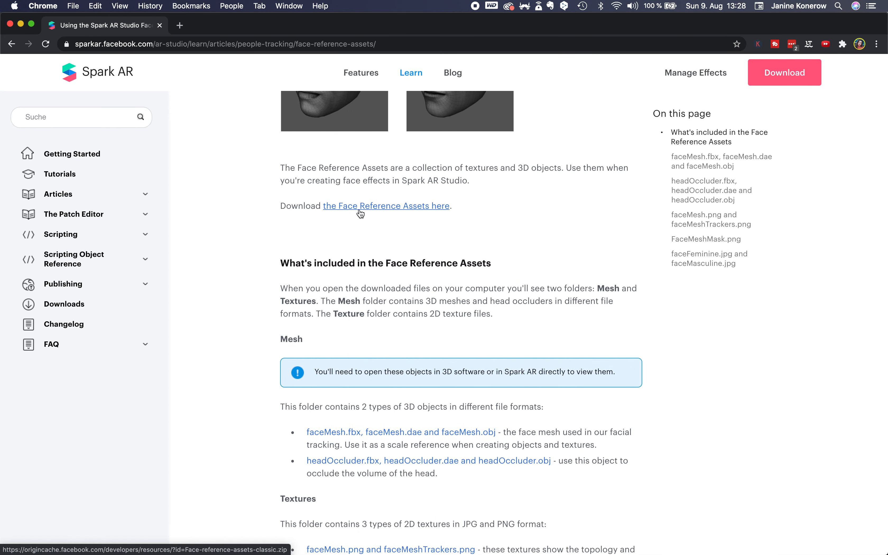
pyautogui.scroll(4, 449, 211)
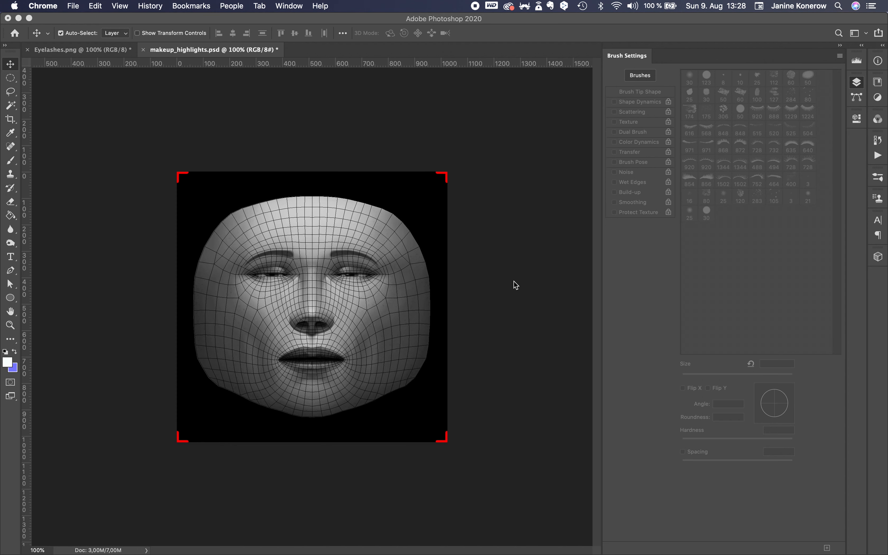
# - Switch to Photoshop, hide the faceMesh layer in makeup_highlights.psd and activate the Brush tool with more canvas space
pyautogui.click(856, 86)
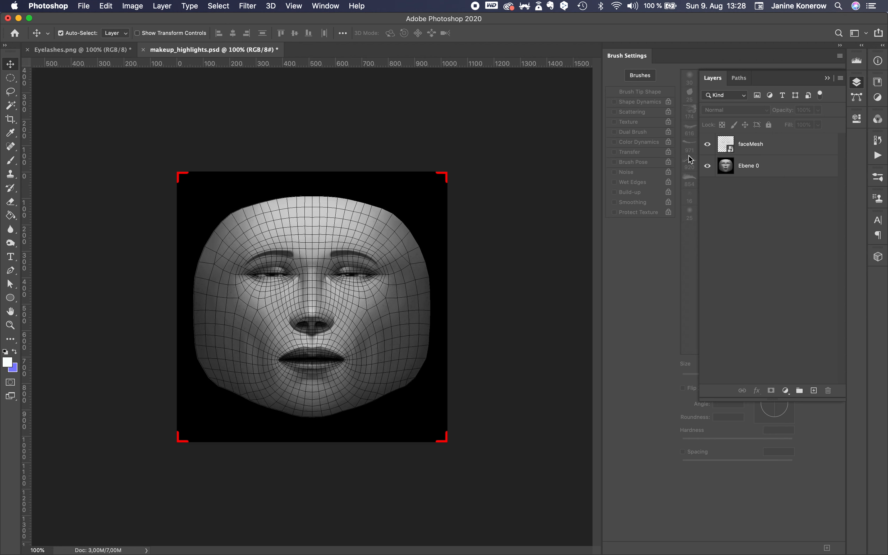
pyautogui.click(708, 145)
pyautogui.click(829, 78)
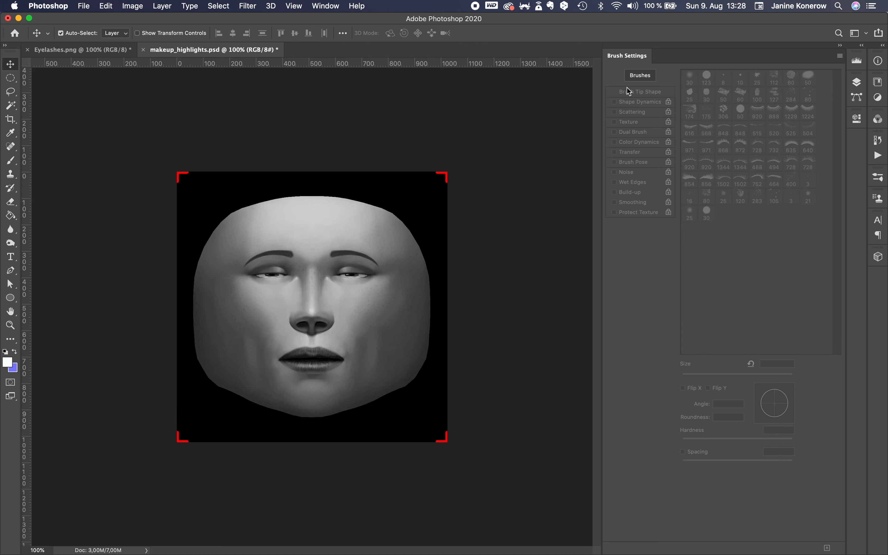
pyautogui.moveTo(597, 272); pyautogui.dragTo(687, 262)
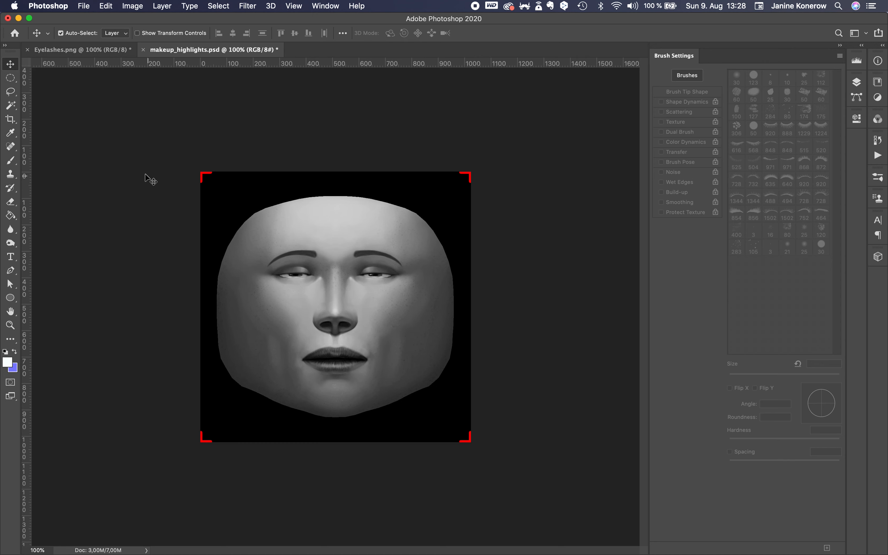
pyautogui.click(12, 161)
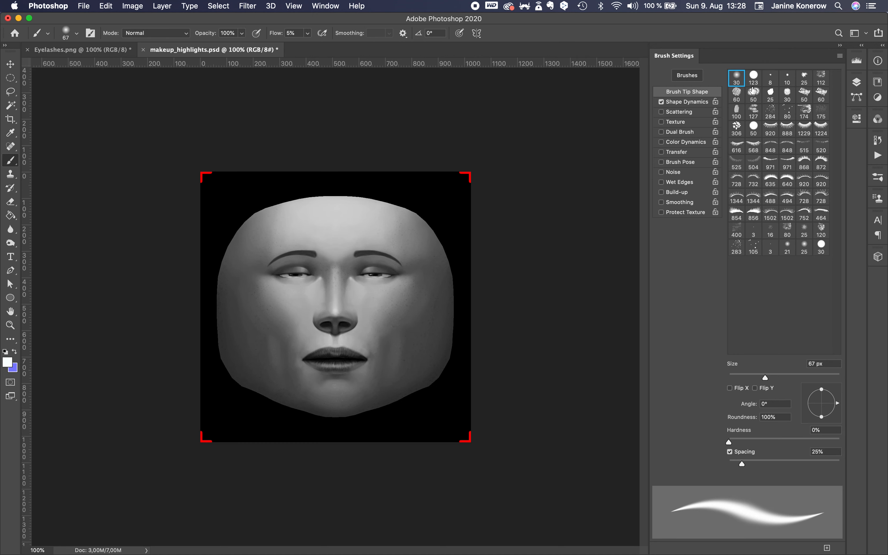
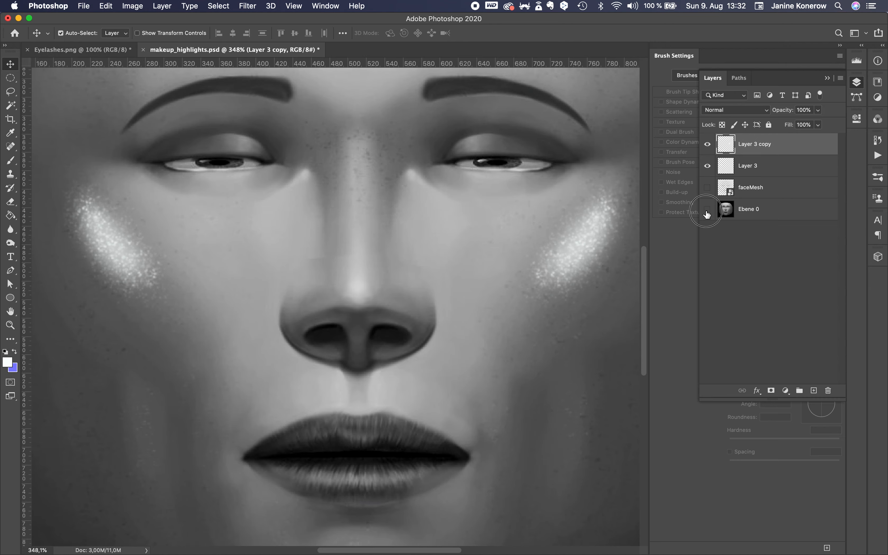
# - Save the painted highlights without the face layer as makeup_highlights.png in the material folder, in PNG format with medium file size
pyautogui.keyDown('alt'); pyautogui.scroll(-5, 488, 370); pyautogui.keyUp('alt')
pyautogui.keyDown('alt'); pyautogui.scroll(-2, 487, 367); pyautogui.keyUp('alt')
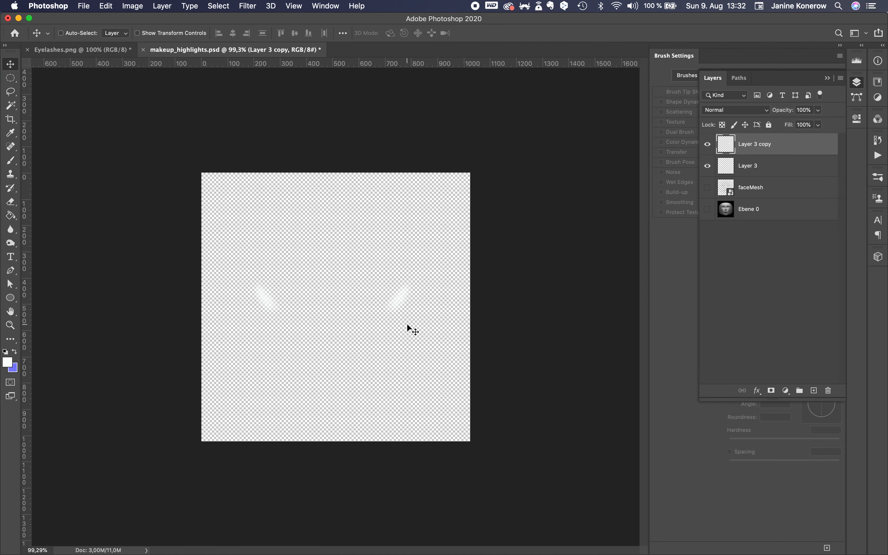
pyautogui.press('super+shift+s')
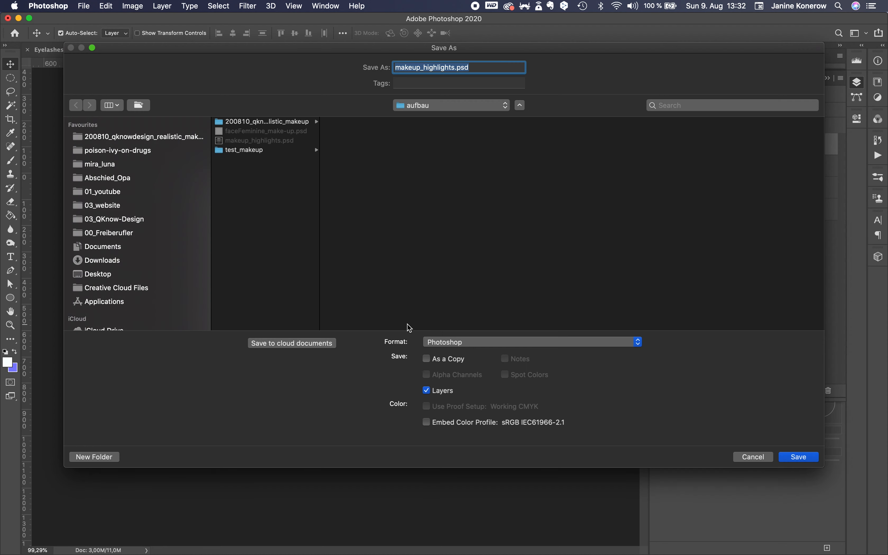
pyautogui.click(256, 151)
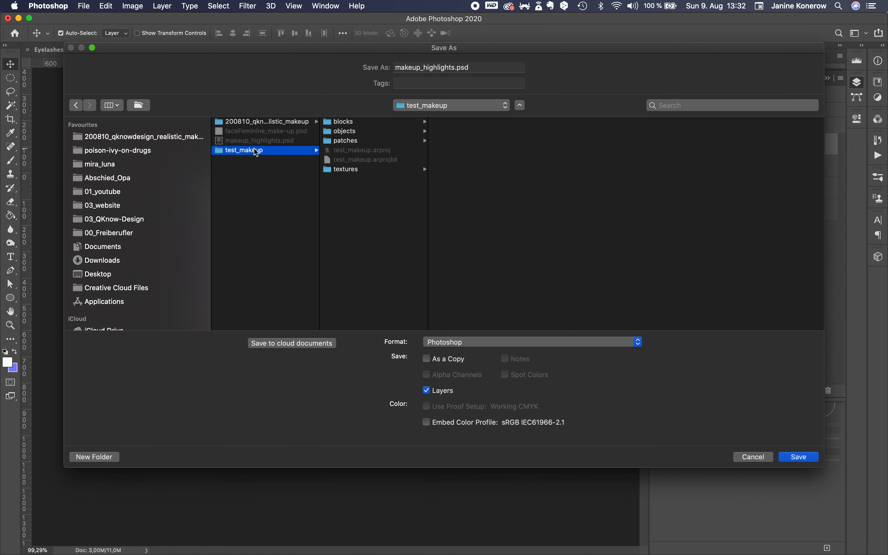
pyautogui.click(171, 136)
pyautogui.click(255, 141)
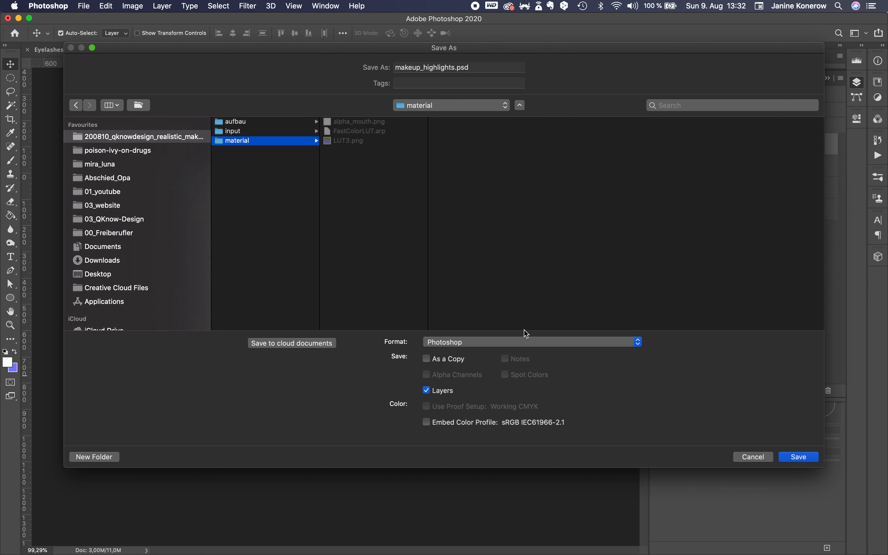
pyautogui.click(524, 339)
pyautogui.click(470, 481)
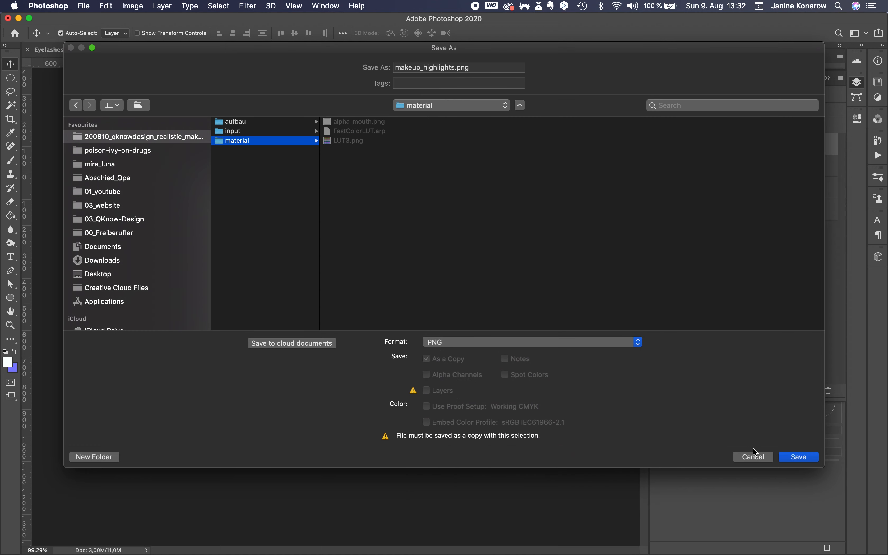
pyautogui.click(796, 458)
pyautogui.click(444, 205)
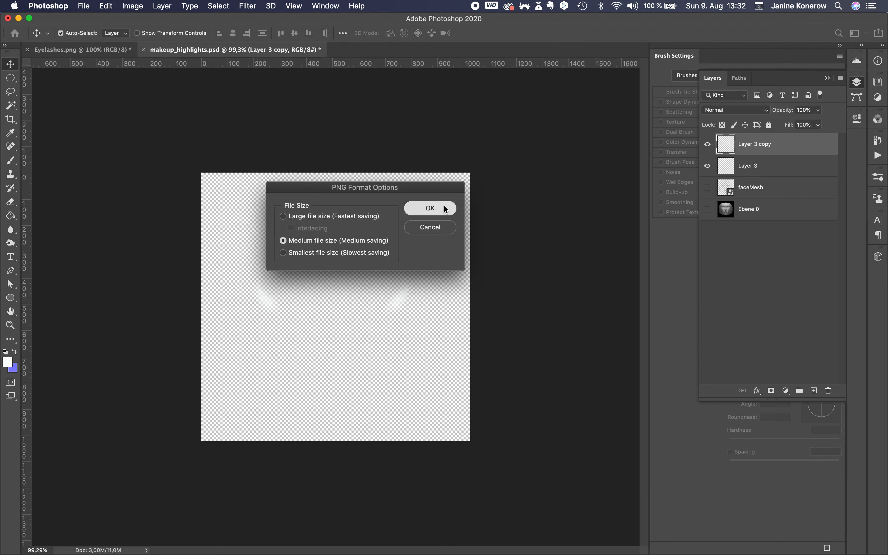
# - Open makeup_highlights.png from the material folder
pyautogui.press('super+o')
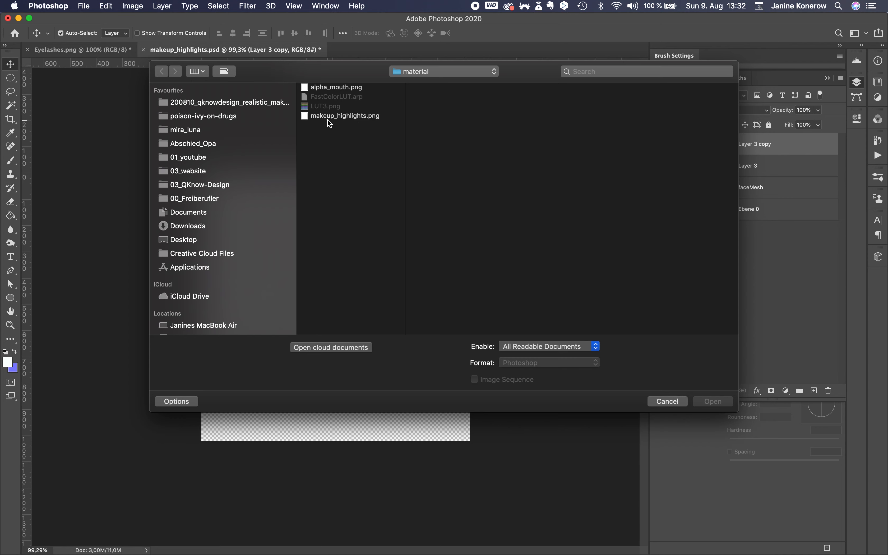
pyautogui.click(352, 117)
pyautogui.click(716, 401)
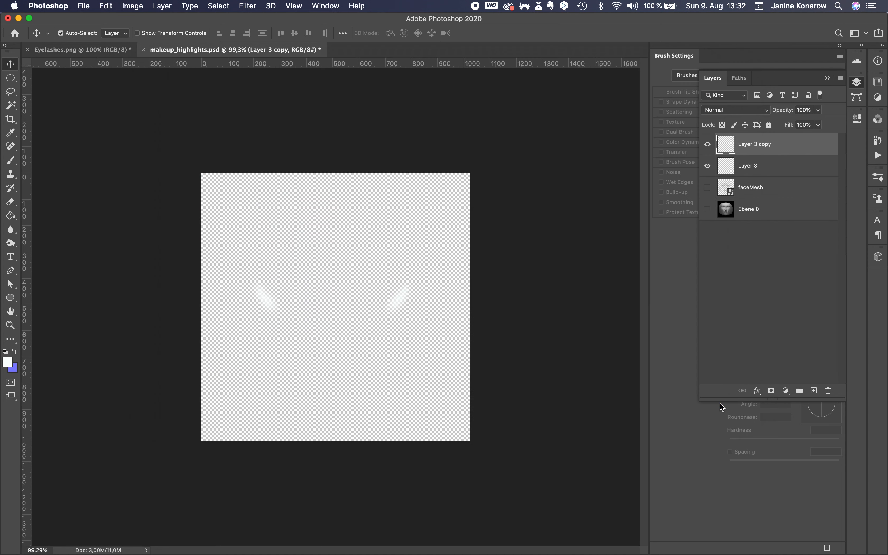
# - Place the glitter_normal_map image from Finder into makeup_highlights.png and scale it to about 265% to cover the whole canvas
pyautogui.moveTo(268, 553)
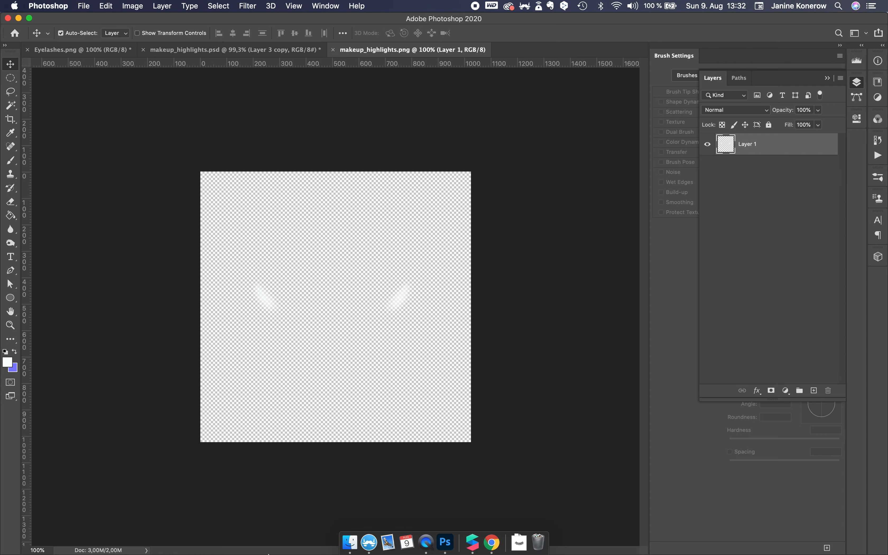
pyautogui.click(349, 542)
pyautogui.moveTo(389, 228); pyautogui.dragTo(382, 387)
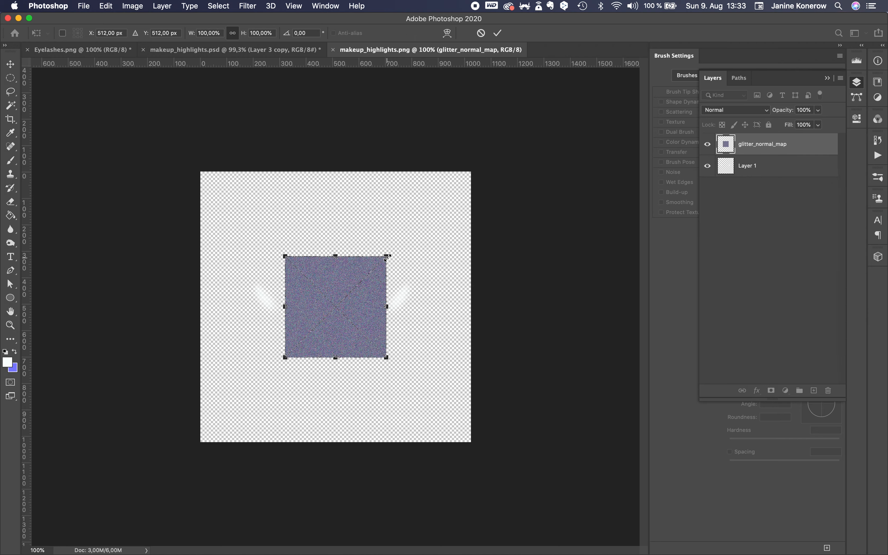
pyautogui.moveTo(387, 256); pyautogui.dragTo(490, 193)
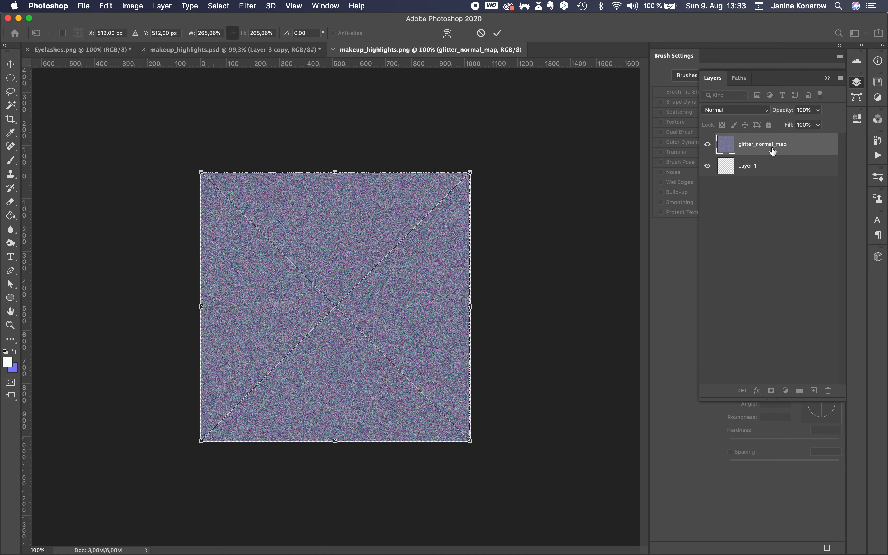
pyautogui.press('Return')
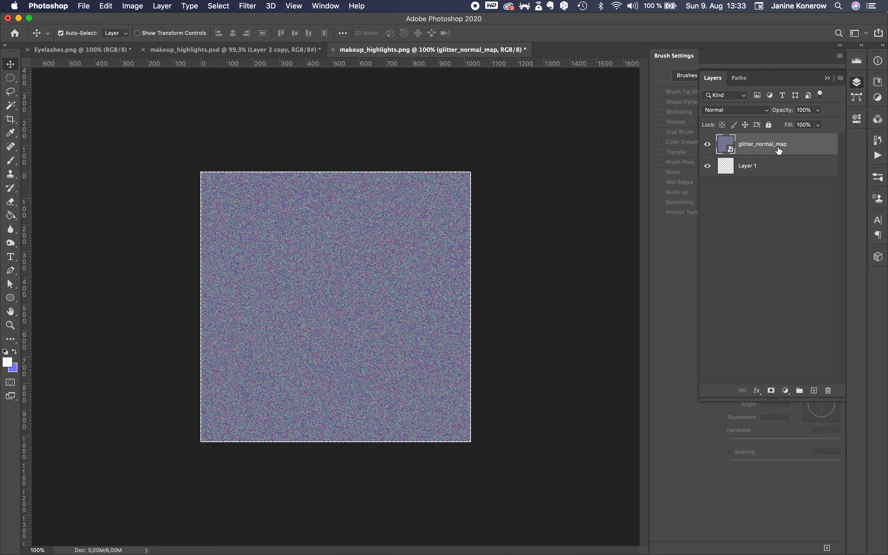
# - Try clipping the glitter_normal_map layer to Layer 1, then release the clipping mask
pyautogui.keyDown('alt'); pyautogui.click(758, 157); pyautogui.keyUp('alt')
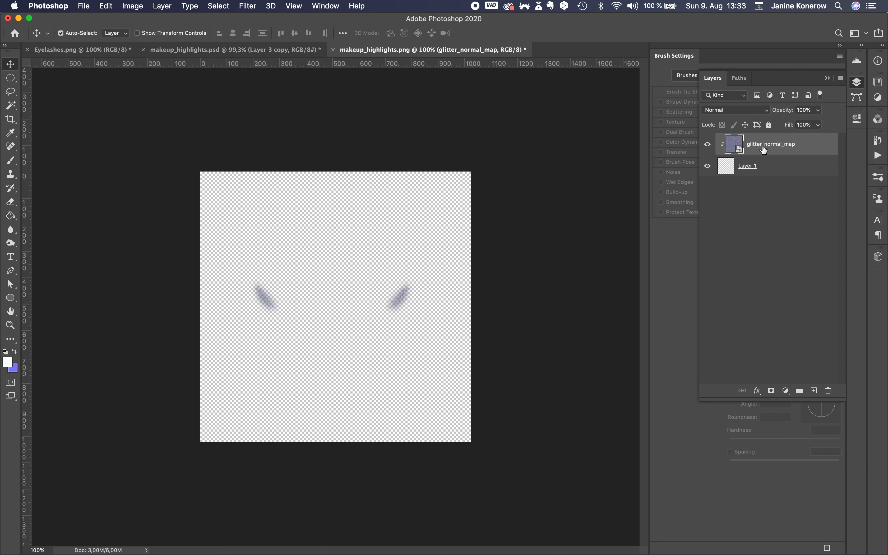
pyautogui.rightClick(764, 149)
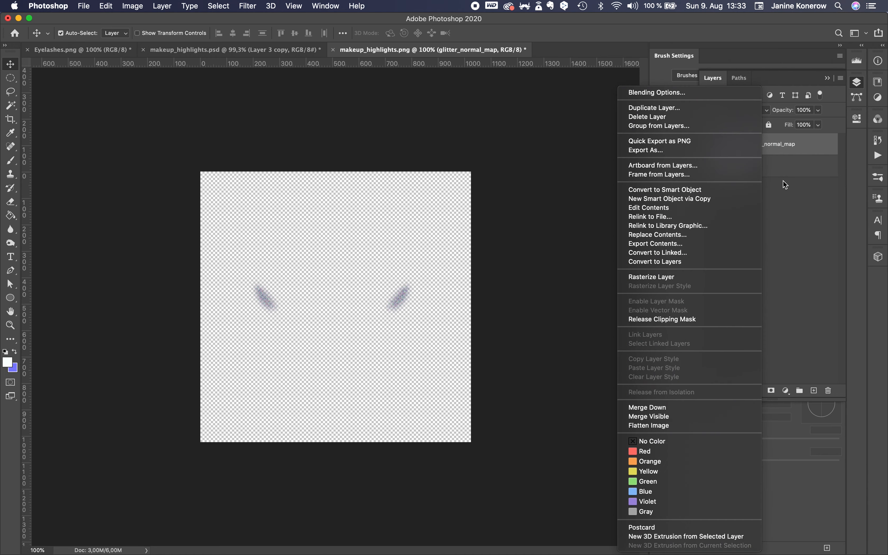
pyautogui.click(690, 319)
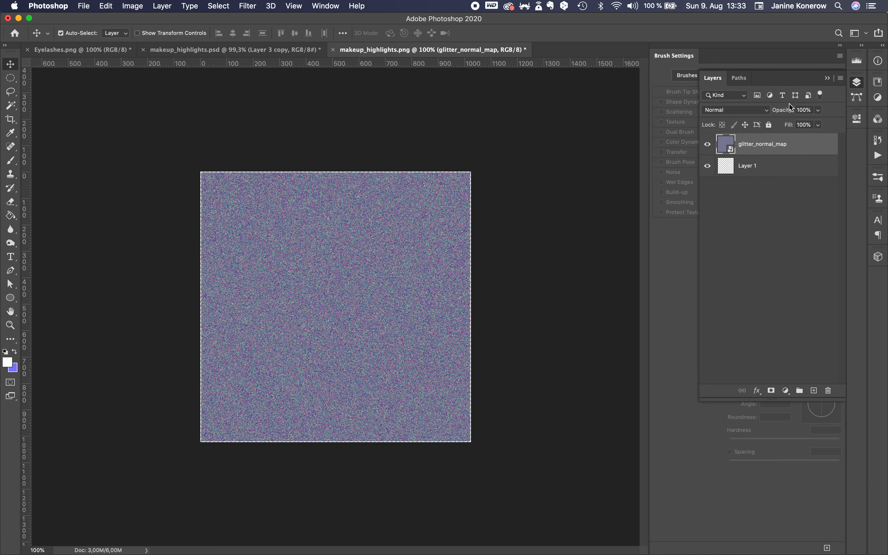
# - Create a clipping mask that confines the glitter_normal_map layer to the highlights on Layer 1, then deselect the layers
pyautogui.rightClick(770, 142)
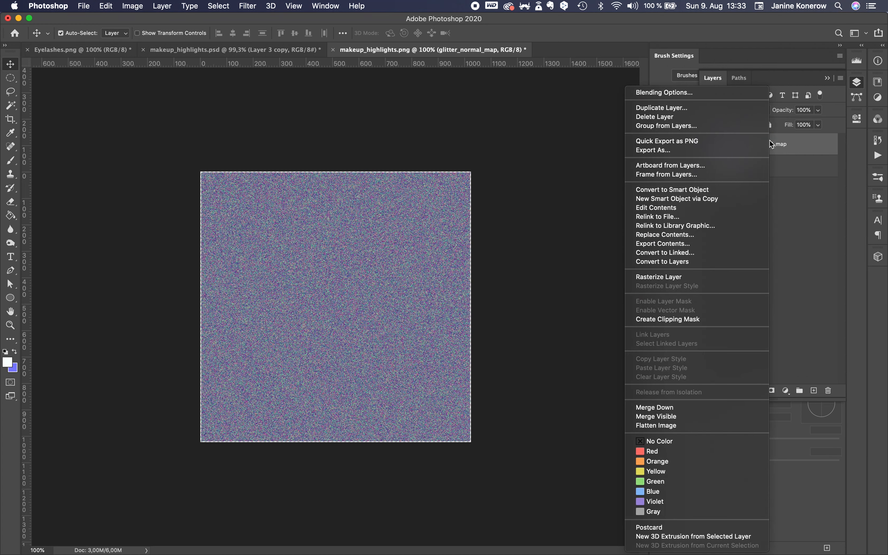
pyautogui.click(684, 321)
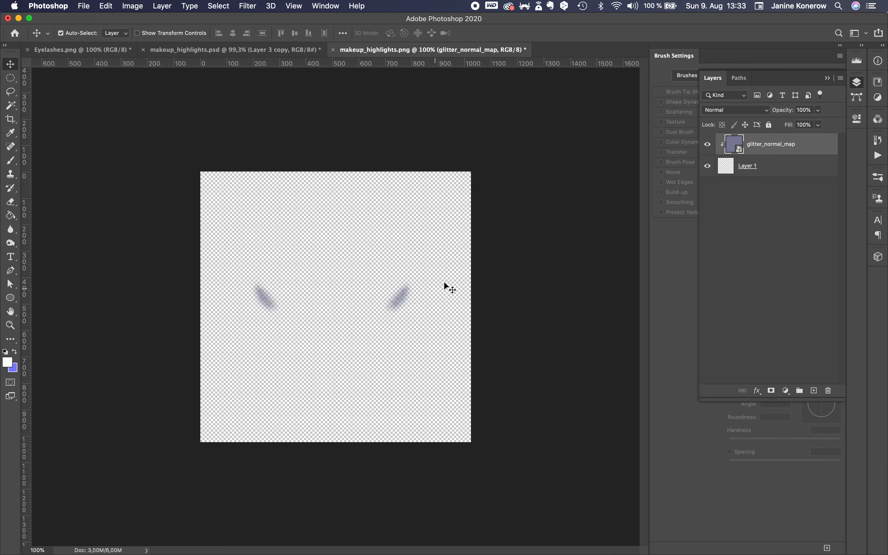
pyautogui.click(810, 354)
# - Add a new layer beneath Layer 1 and fill it with the normal-map blue #8080ff using the Paint Bucket
pyautogui.click(814, 390)
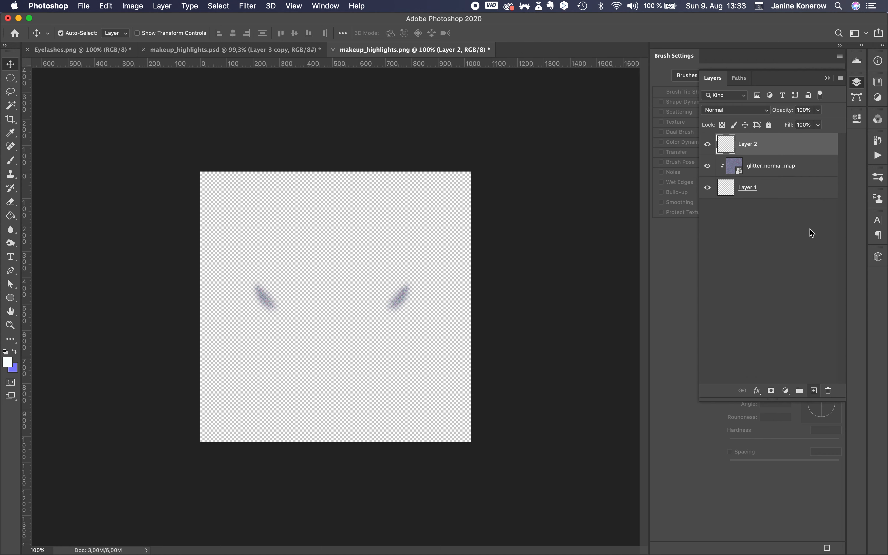
pyautogui.moveTo(783, 147); pyautogui.dragTo(771, 215)
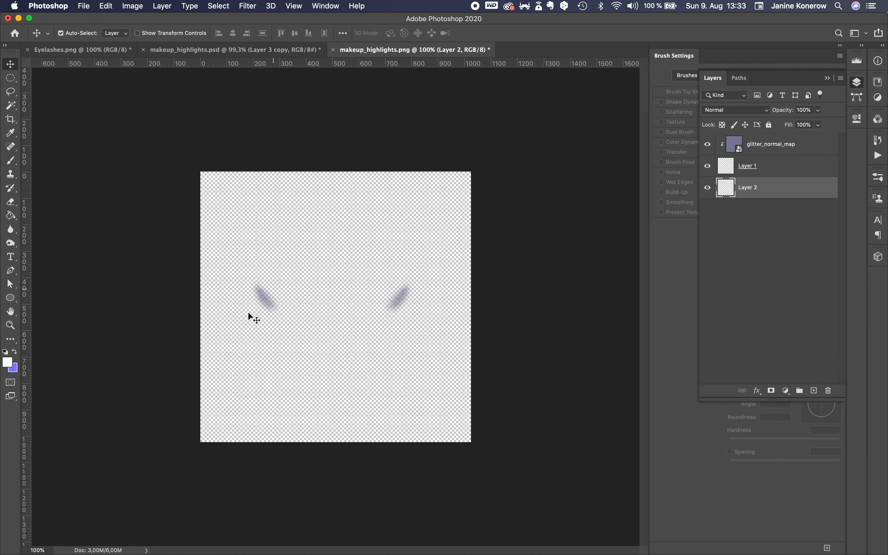
pyautogui.click(15, 352)
pyautogui.click(8, 363)
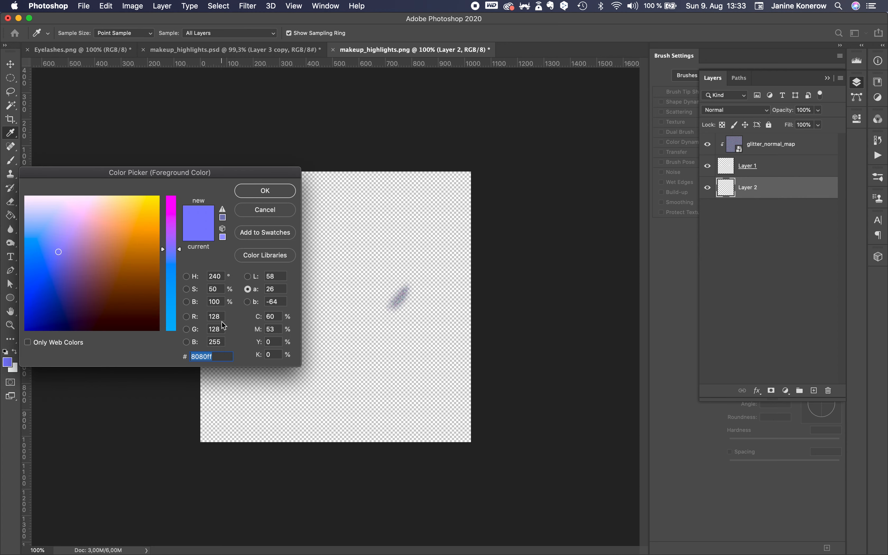
pyautogui.click(276, 190)
pyautogui.press('v')
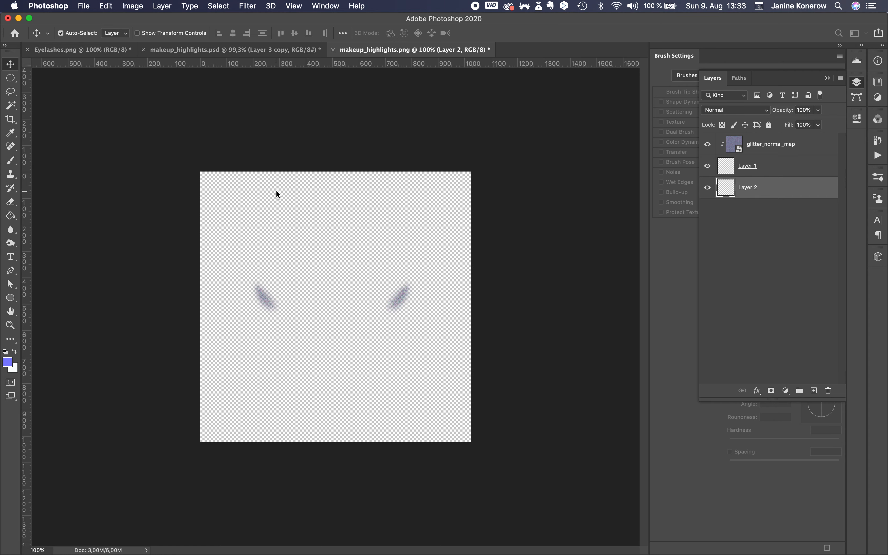
pyautogui.click(11, 215)
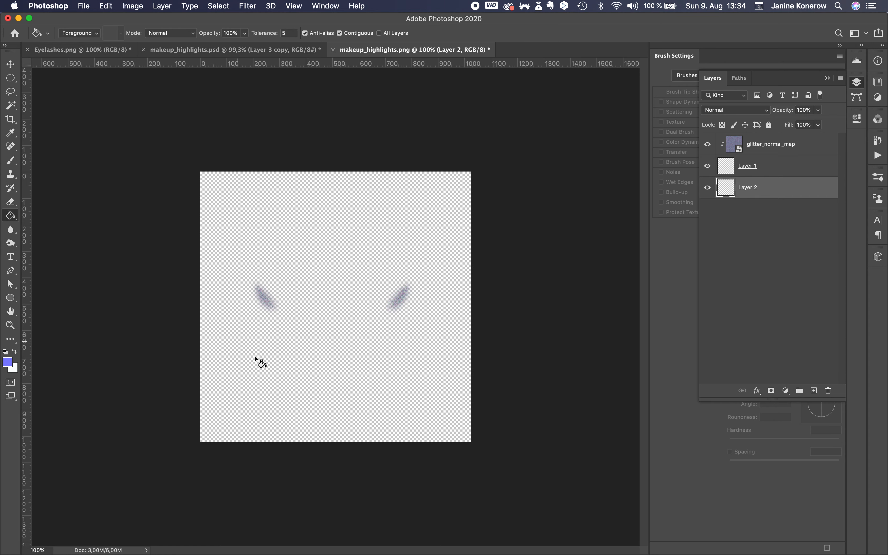
pyautogui.click(297, 408)
pyautogui.click(786, 262)
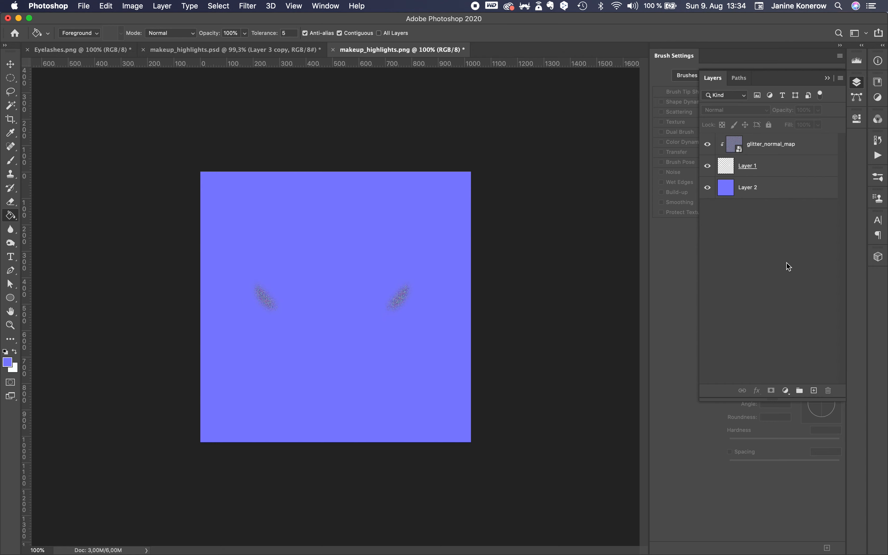
# - Save the glitter normal map as a PNG copy named makeup_highlights_normal.png in the material folder
pyautogui.press('super+shift+s')
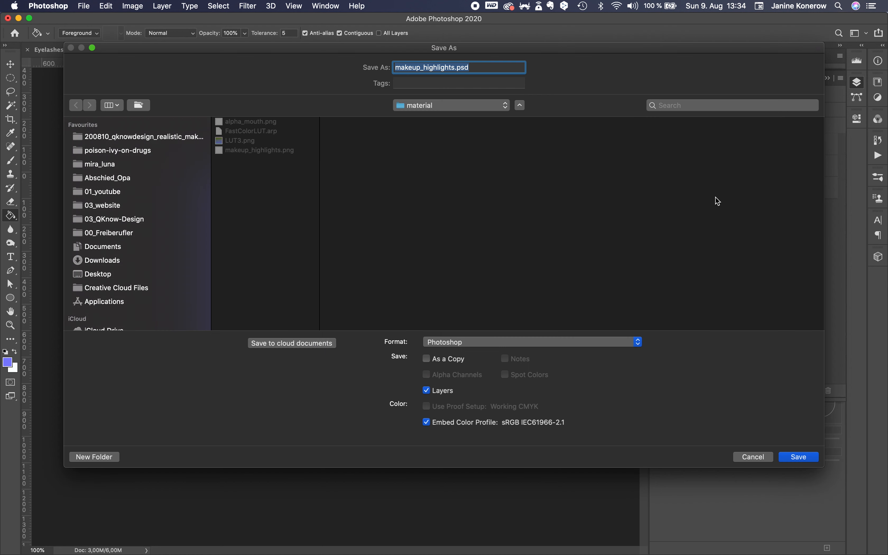
pyautogui.click(459, 67)
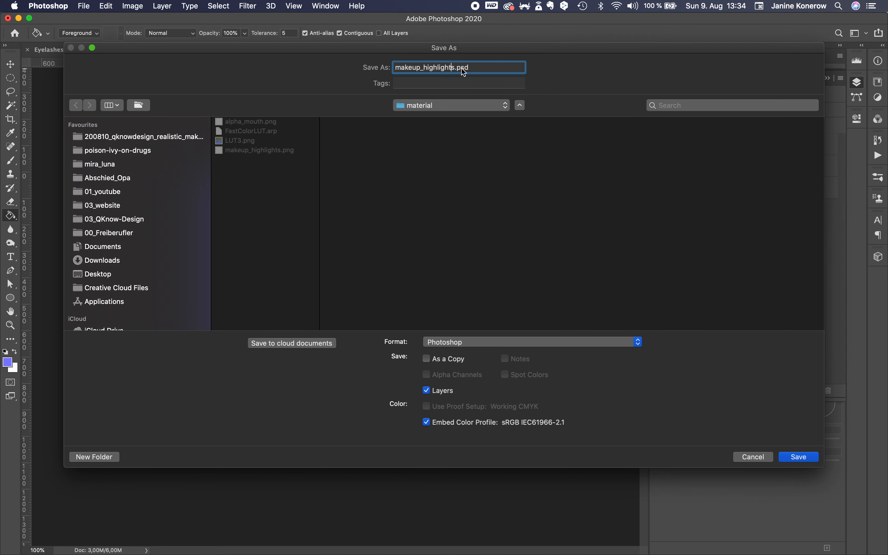
pyautogui.write('_normal')
pyautogui.click(503, 345)
pyautogui.click(489, 484)
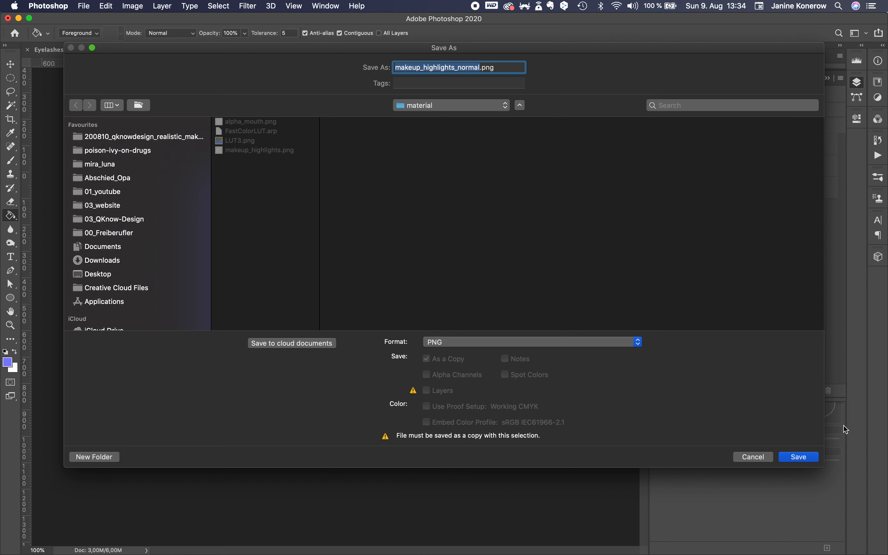
pyautogui.click(793, 455)
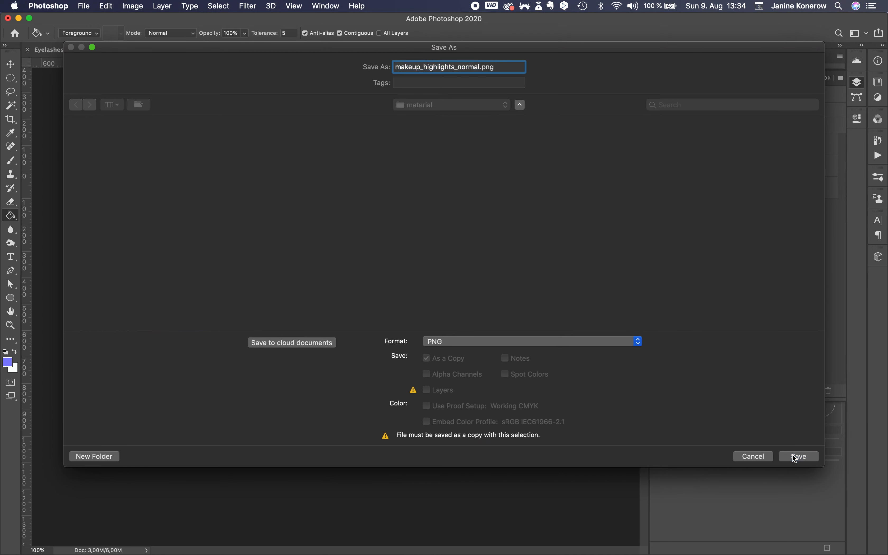
pyautogui.click(451, 207)
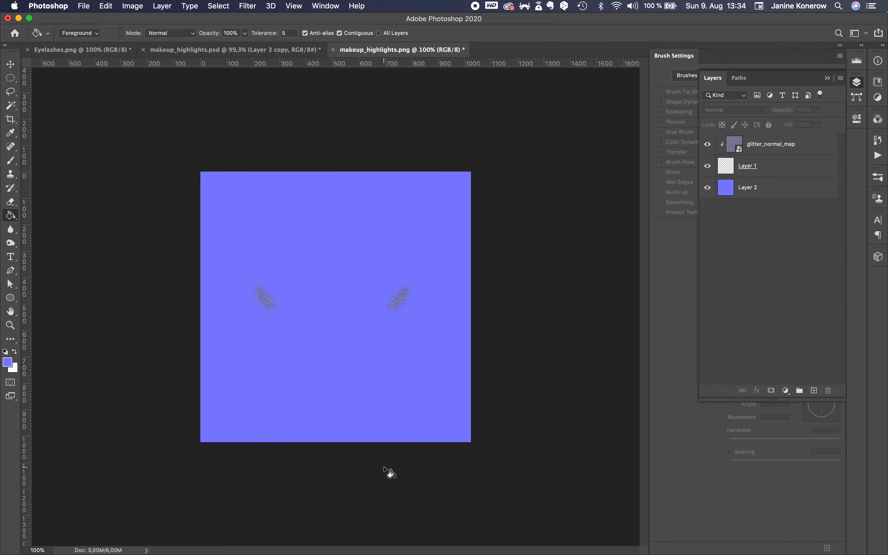
# - Switch to Spark AR Studio and add a face mesh named highlights under faceTracker0
pyautogui.moveTo(470, 549)
pyautogui.click(472, 539)
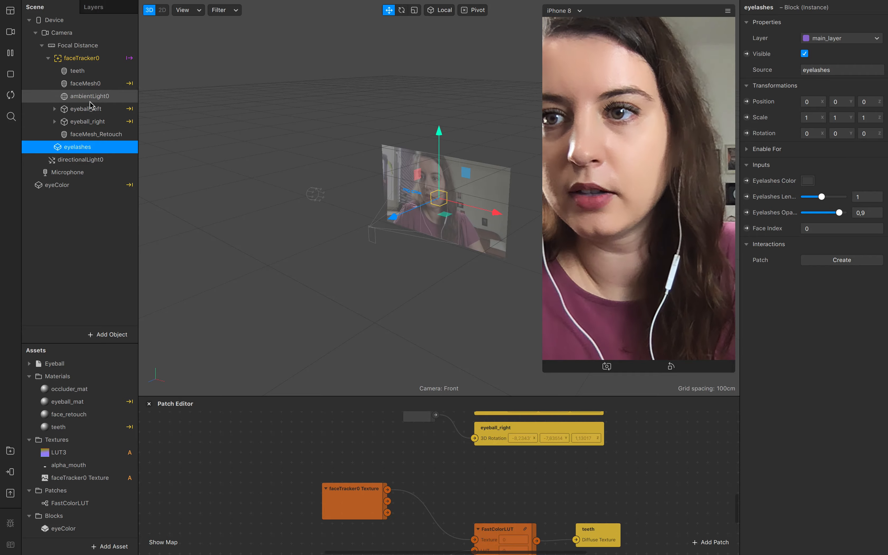
pyautogui.click(109, 318)
pyautogui.rightClick(92, 59)
pyautogui.moveTo(117, 71)
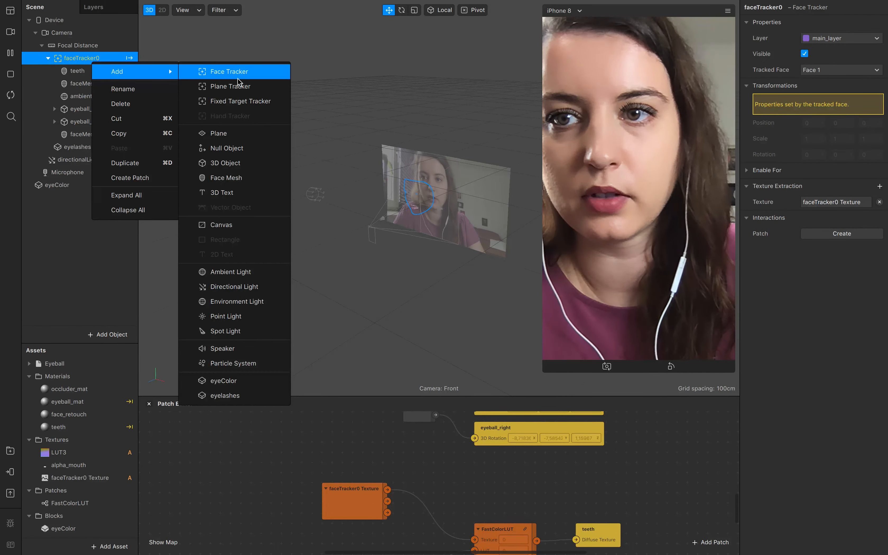
pyautogui.click(226, 177)
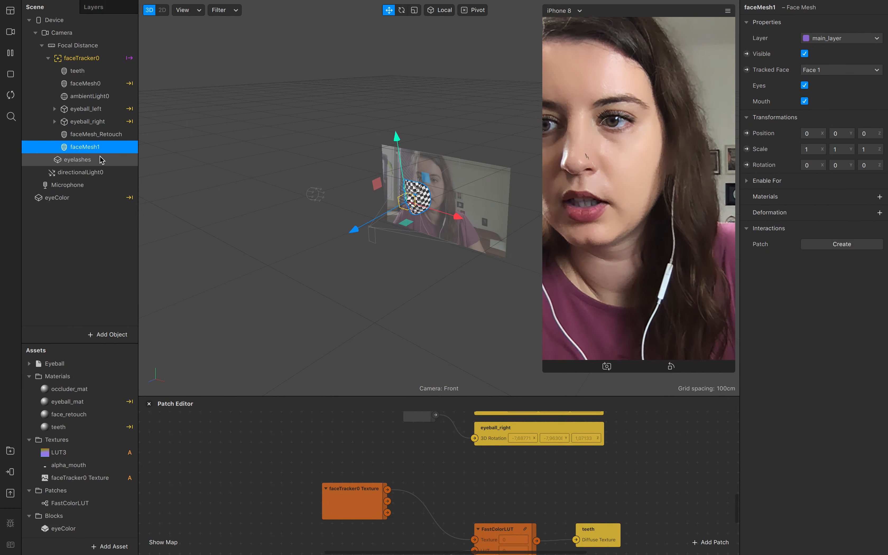
pyautogui.doubleClick(85, 147)
pyautogui.write('hig')
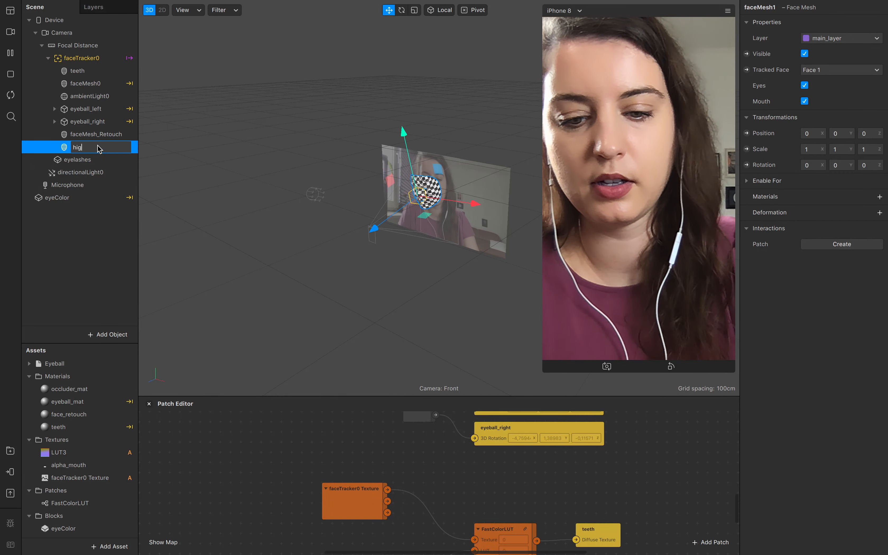
pyautogui.write('hlights')
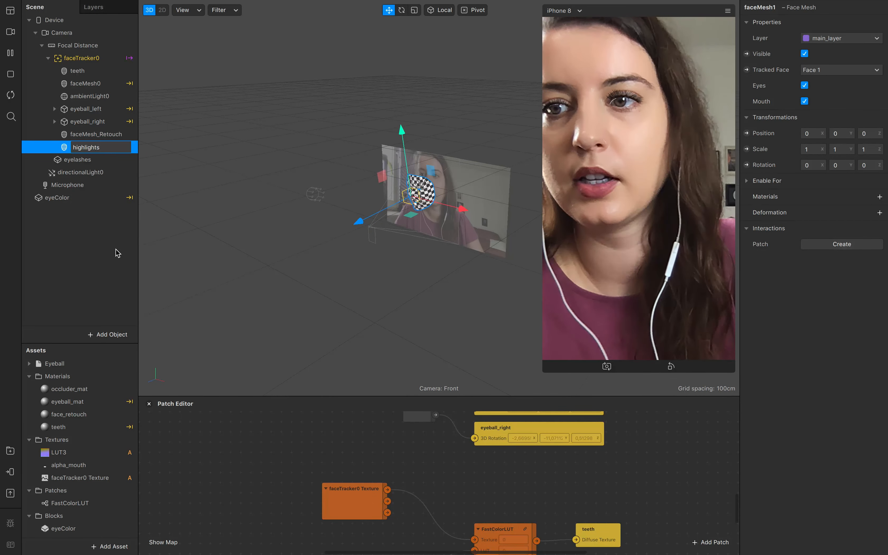
pyautogui.click(116, 261)
# - Create a new material for the highlights mesh and rename the material highlights
pyautogui.click(123, 146)
pyautogui.click(879, 196)
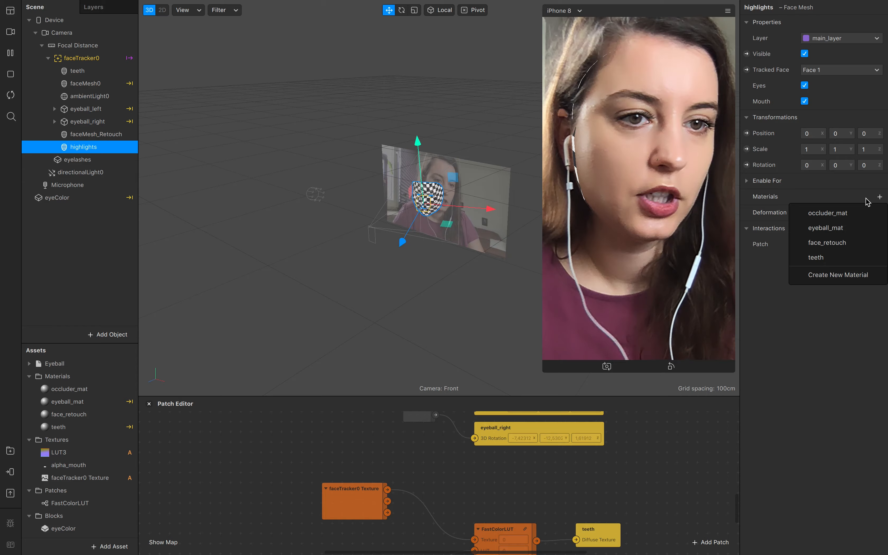
pyautogui.click(837, 279)
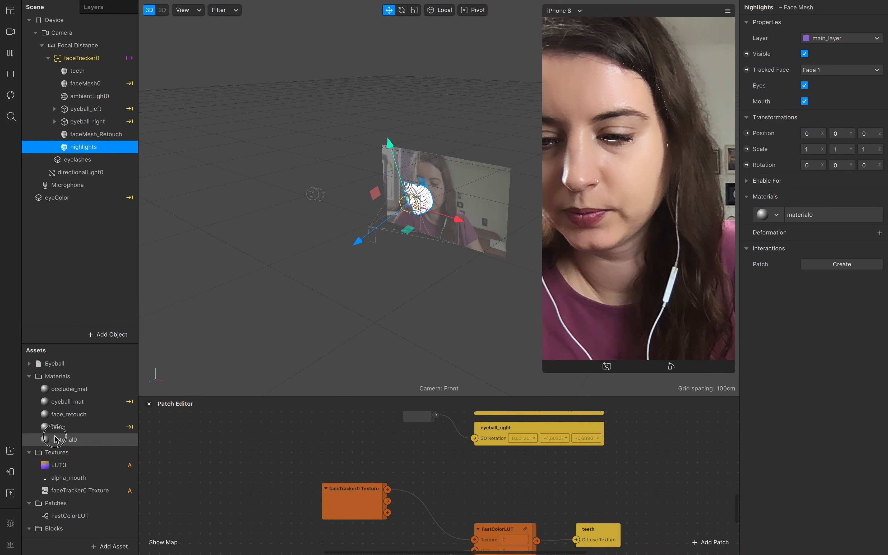
pyautogui.click(57, 439)
pyautogui.click(57, 439)
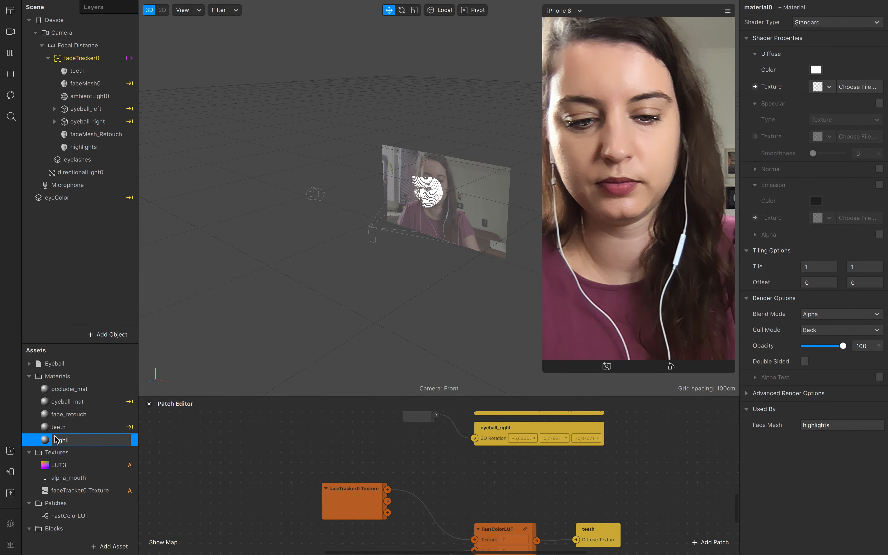
pyautogui.click(174, 454)
pyautogui.click(107, 441)
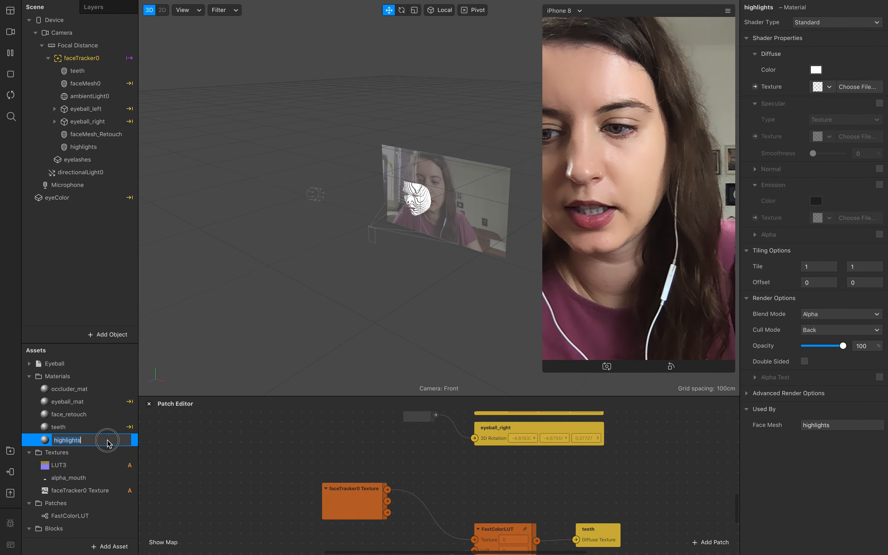
pyautogui.click(609, 277)
pyautogui.click(336, 453)
# - Set the highlights material's shader type to Physically-Based
pyautogui.click(837, 23)
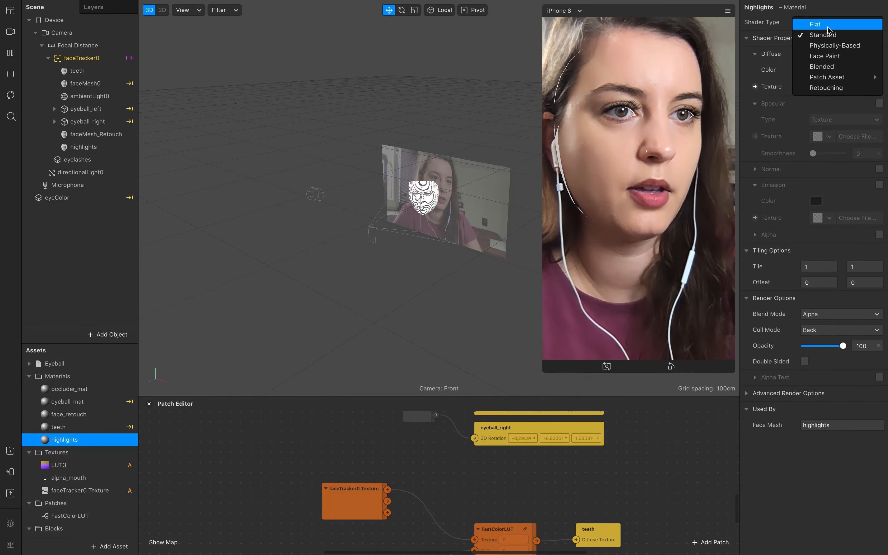
pyautogui.click(832, 48)
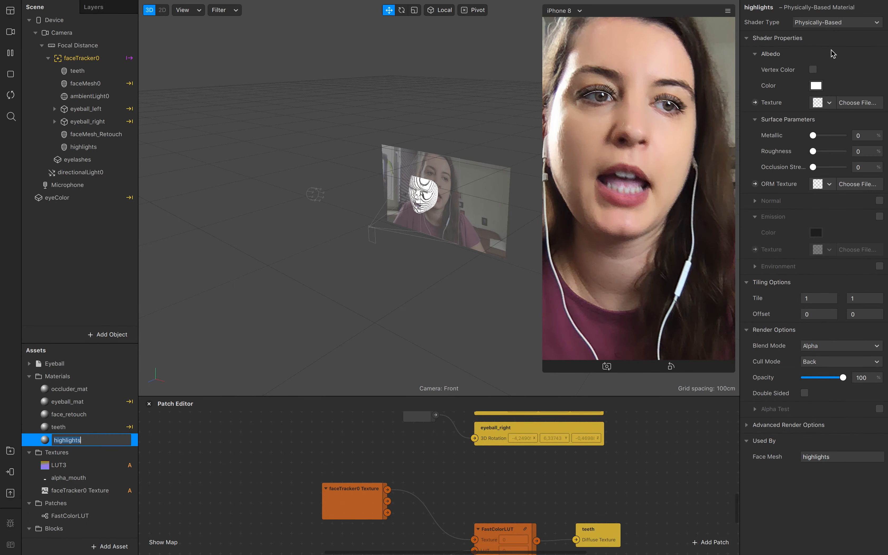
pyautogui.click(398, 443)
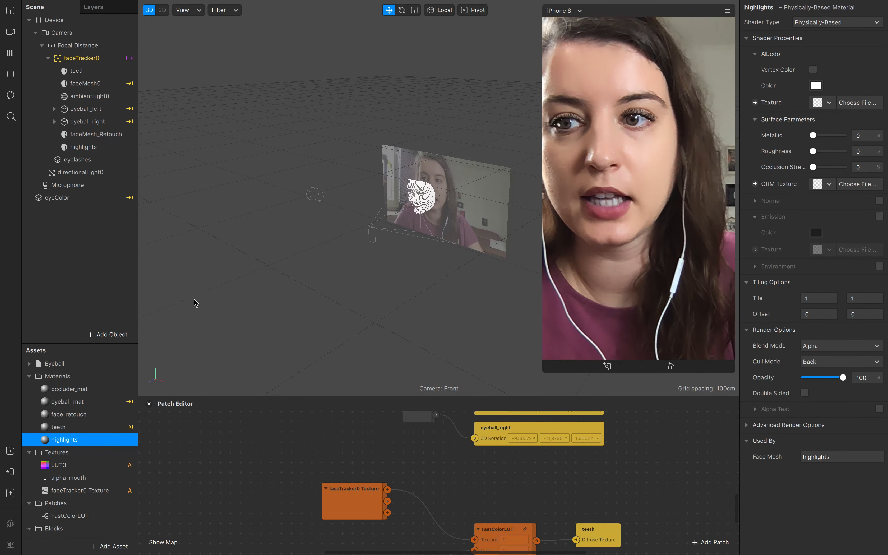
# - Select the highlights mesh and move the Do Not Change Offset and faceMesh0 patches together to a free area of the patch graph
pyautogui.click(114, 150)
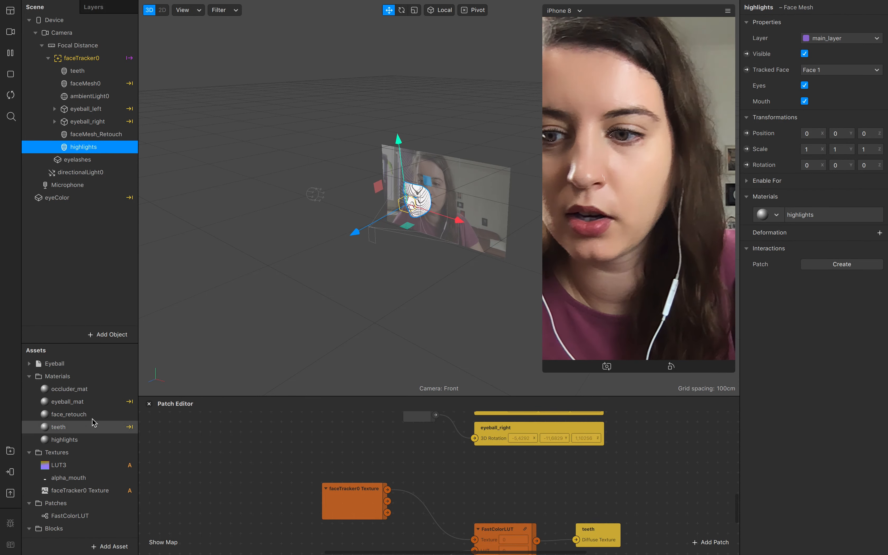
pyautogui.scroll(3, 313, 458)
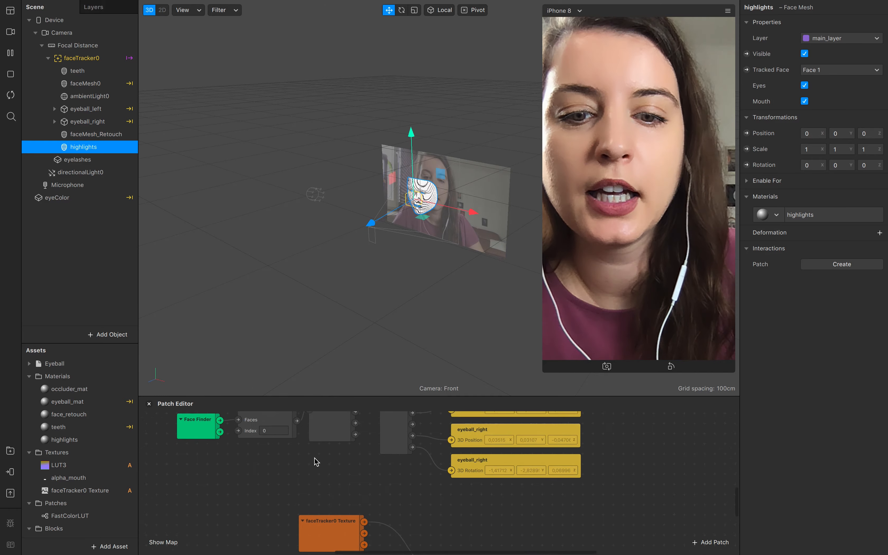
pyautogui.scroll(-5, 313, 458)
pyautogui.scroll(3, 314, 458)
pyautogui.hscroll(-5, 314, 458)
pyautogui.hscroll(-3, 314, 458)
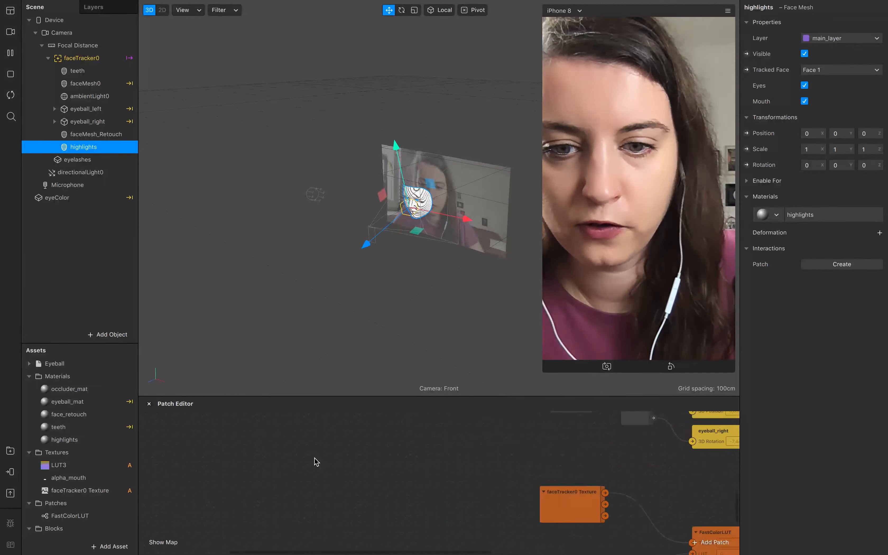
pyautogui.scroll(-5, 314, 458)
pyautogui.scroll(7, 314, 458)
pyautogui.scroll(5, 314, 458)
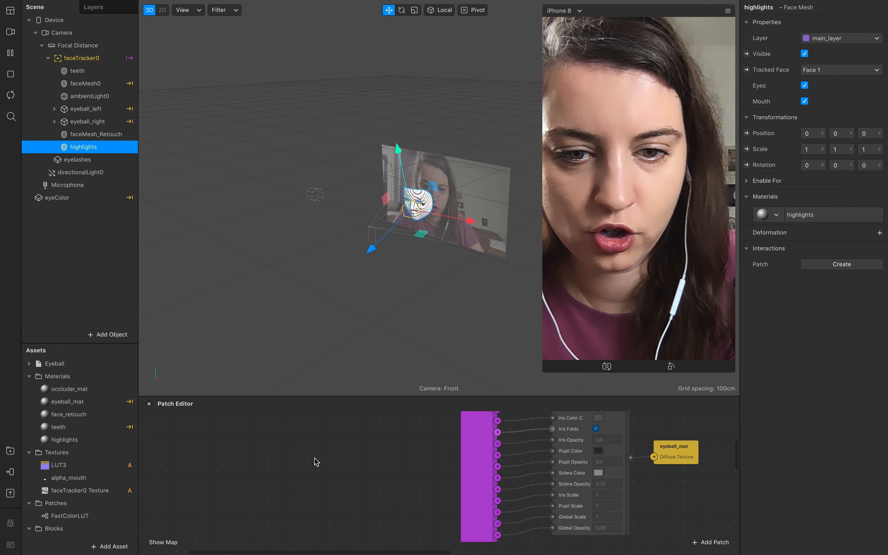
pyautogui.scroll(-5, 314, 458)
pyautogui.hscroll(4, 314, 458)
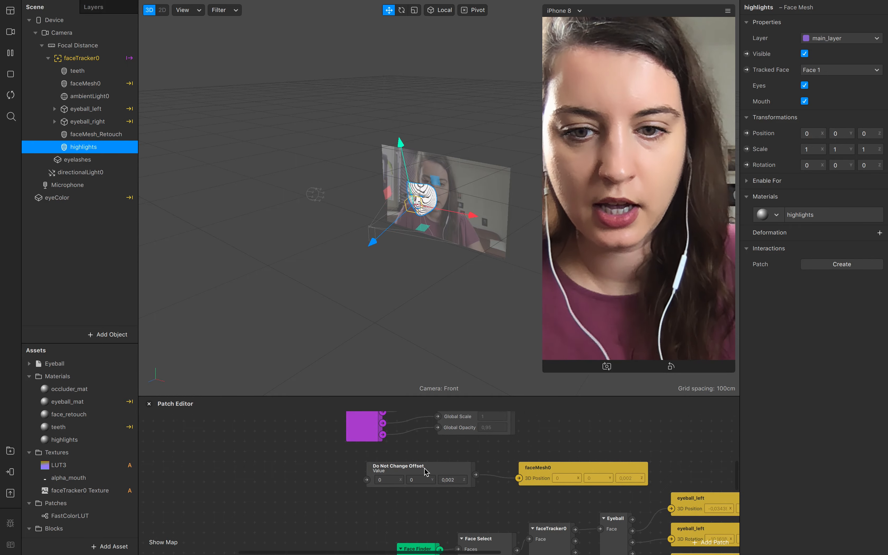
pyautogui.click(426, 473)
pyautogui.keyDown('shift'); pyautogui.click(565, 479); pyautogui.keyUp('shift')
pyautogui.moveTo(550, 476); pyautogui.dragTo(326, 491)
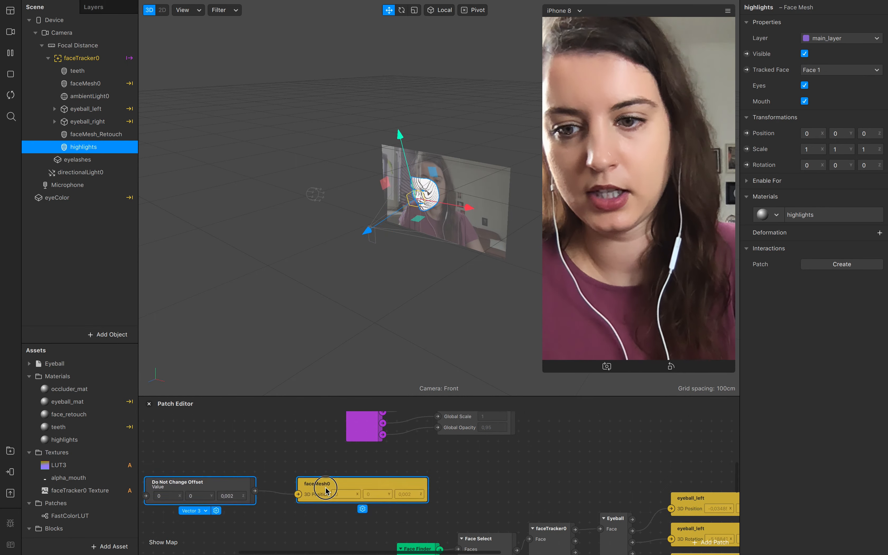
pyautogui.scroll(-3, 326, 491)
pyautogui.hscroll(-3, 326, 491)
pyautogui.scroll(1, 326, 491)
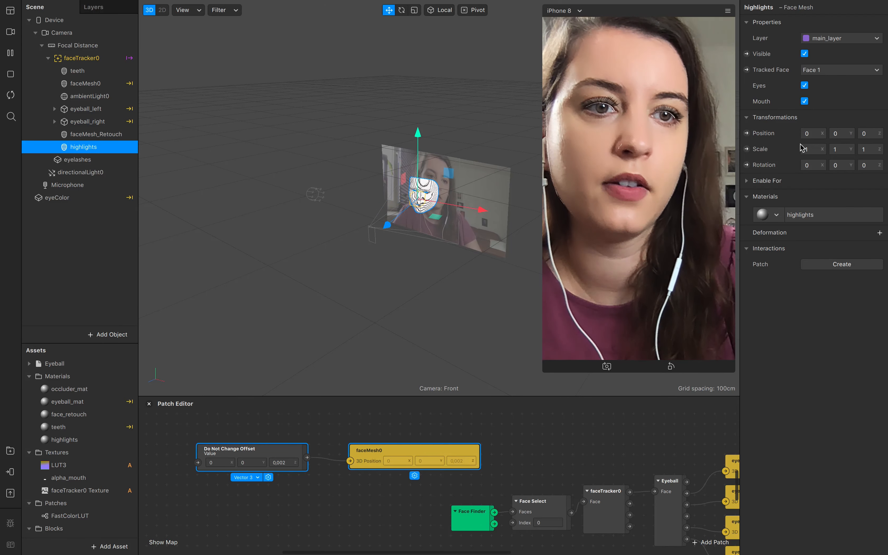
# - Create a 3D Position patch for the highlights mesh, place it below the faceMesh0 patch, and connect Do Not Change Offset to it
pyautogui.click(746, 133)
pyautogui.moveTo(446, 492); pyautogui.dragTo(354, 482)
pyautogui.moveTo(307, 457); pyautogui.dragTo(350, 492)
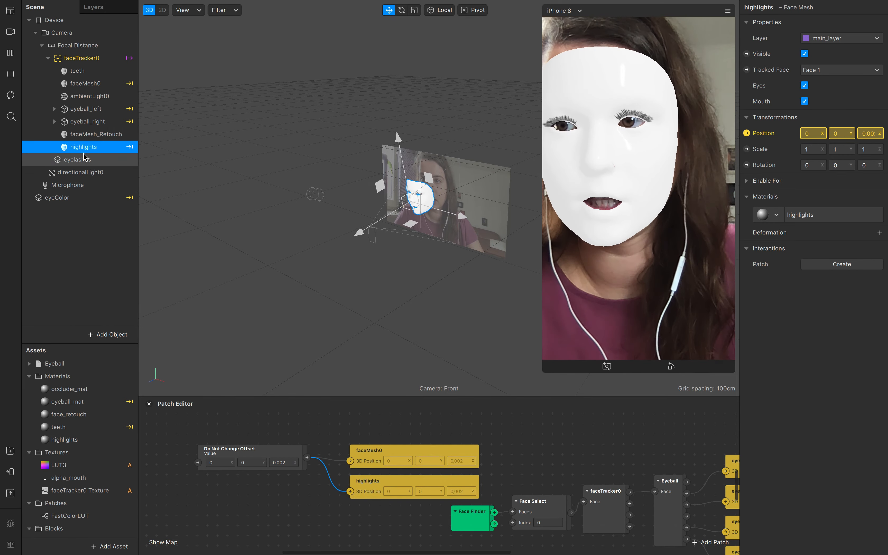
# - Import makeup_highlights.png and makeup_highlights_normal.png from the material folder, and select the makeup_highlights texture
pyautogui.click(110, 547)
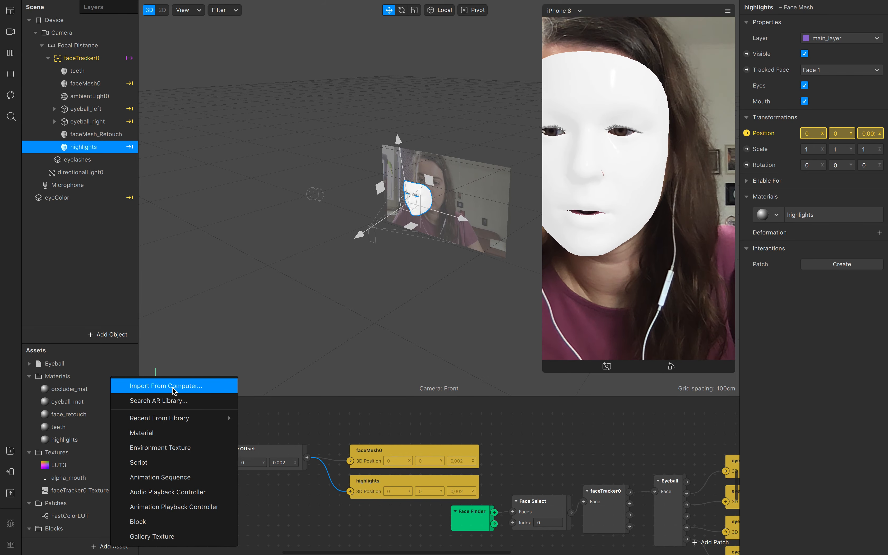
pyautogui.click(173, 391)
pyautogui.click(495, 136)
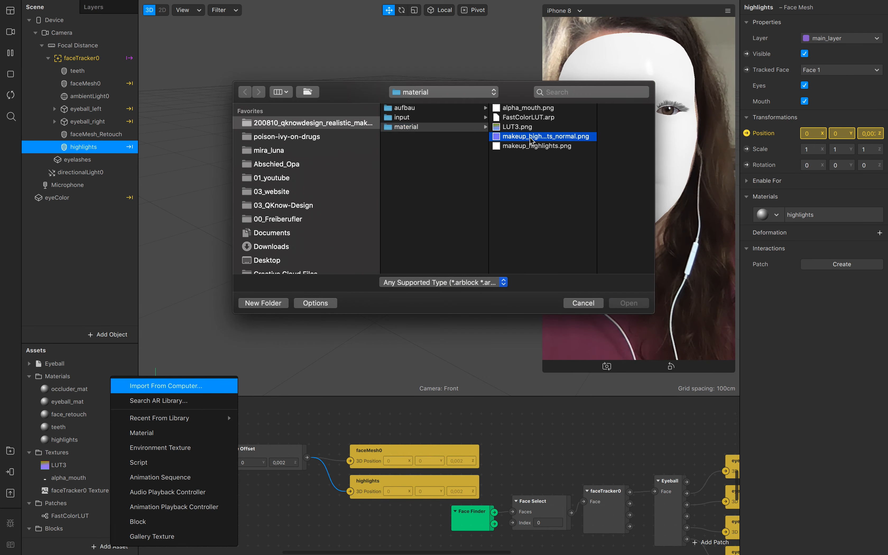
pyautogui.keyDown('shift'); pyautogui.click(494, 146); pyautogui.keyUp('shift')
pyautogui.click(639, 303)
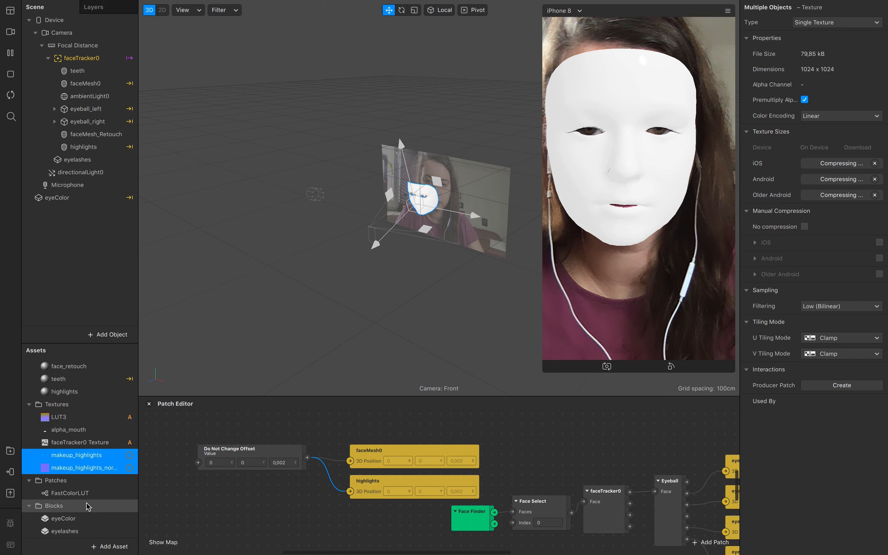
pyautogui.click(62, 505)
pyautogui.click(77, 455)
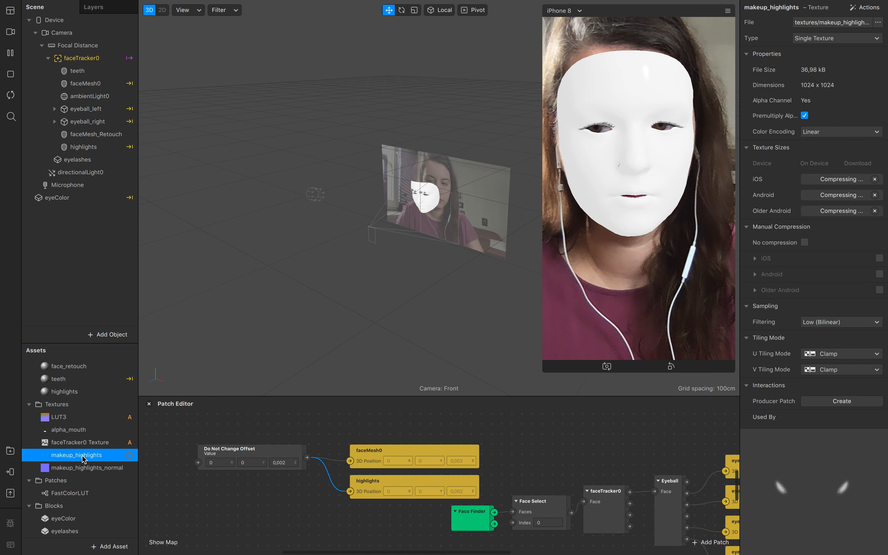
pyautogui.moveTo(735, 2)
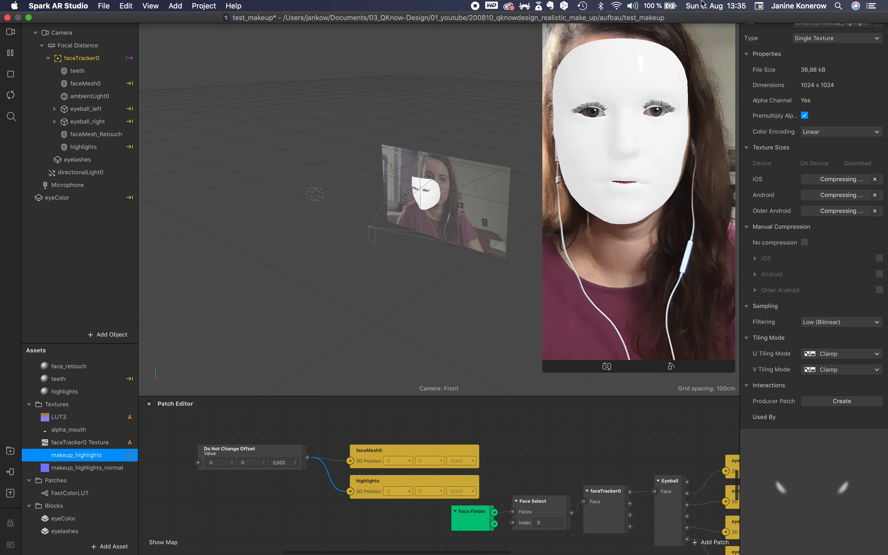
pyautogui.click(617, 5)
pyautogui.click(631, 32)
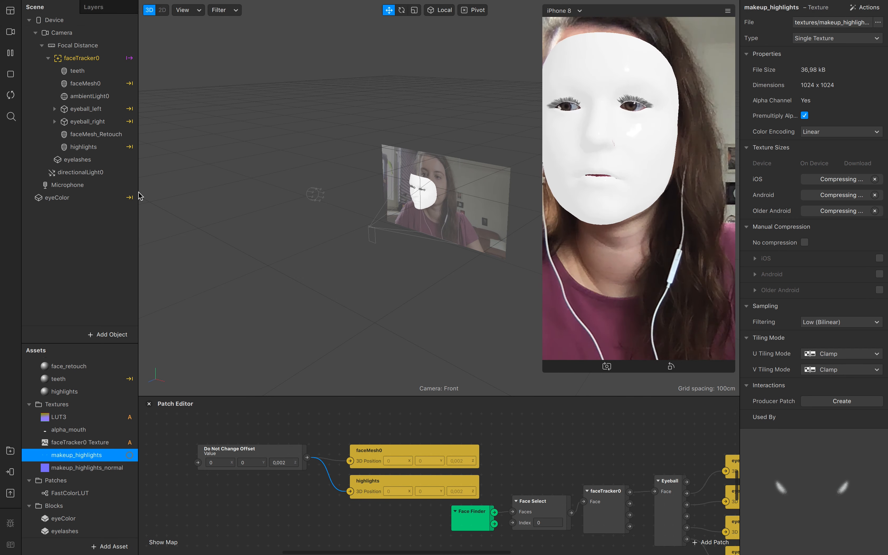
# - Assign makeup_highlights as the albedo texture of the highlights mesh's material
pyautogui.click(91, 147)
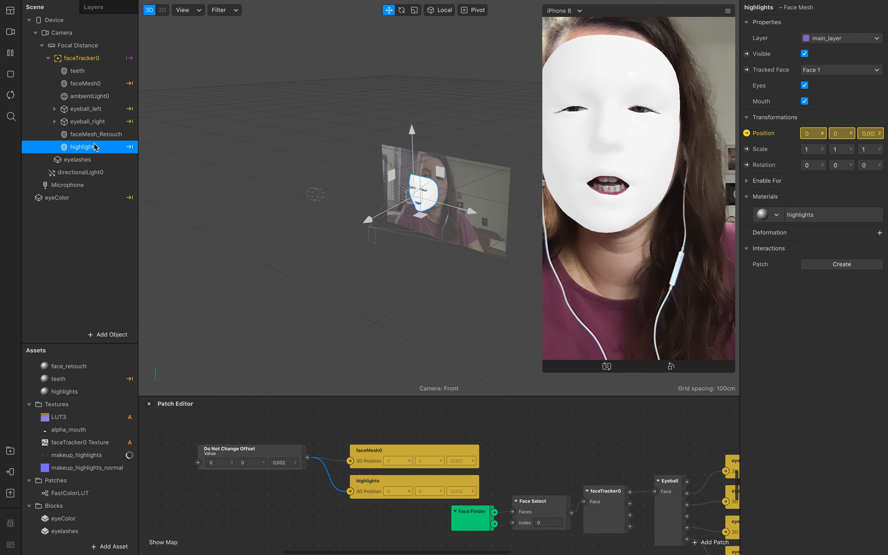
pyautogui.click(808, 215)
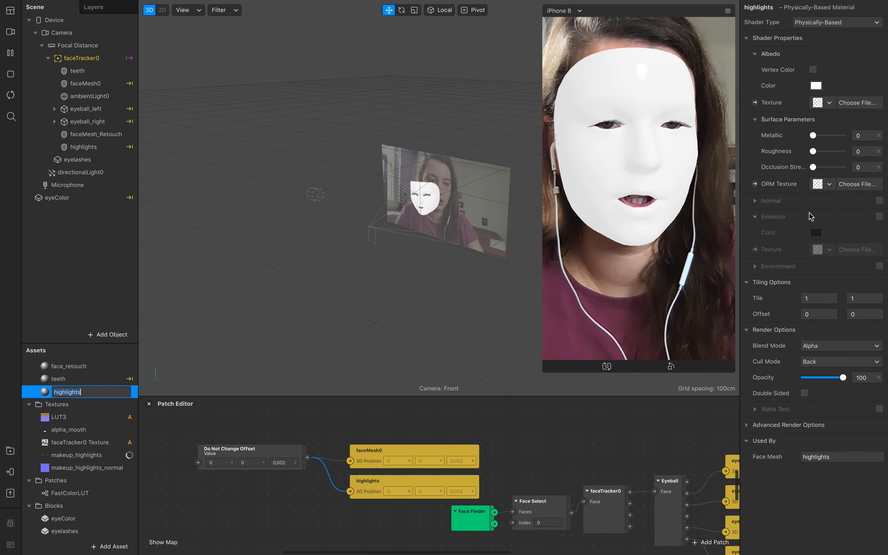
pyautogui.click(826, 103)
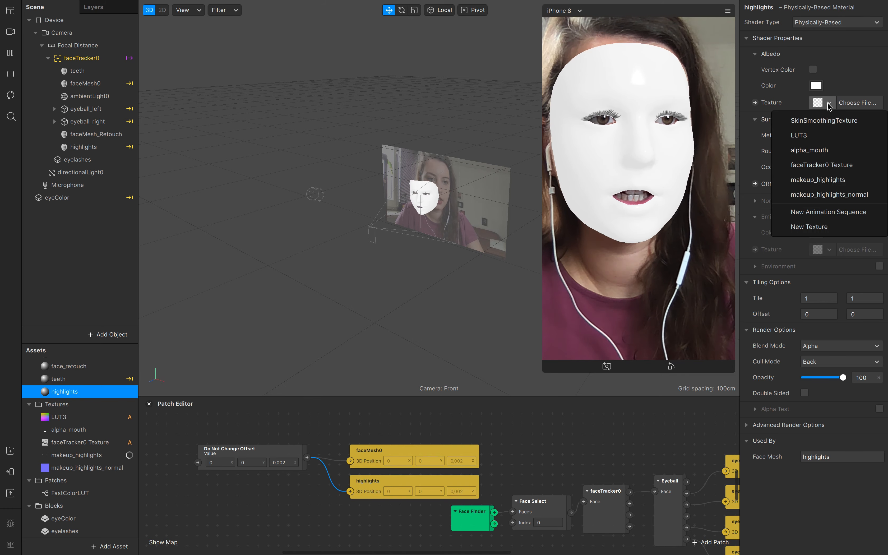
pyautogui.click(812, 183)
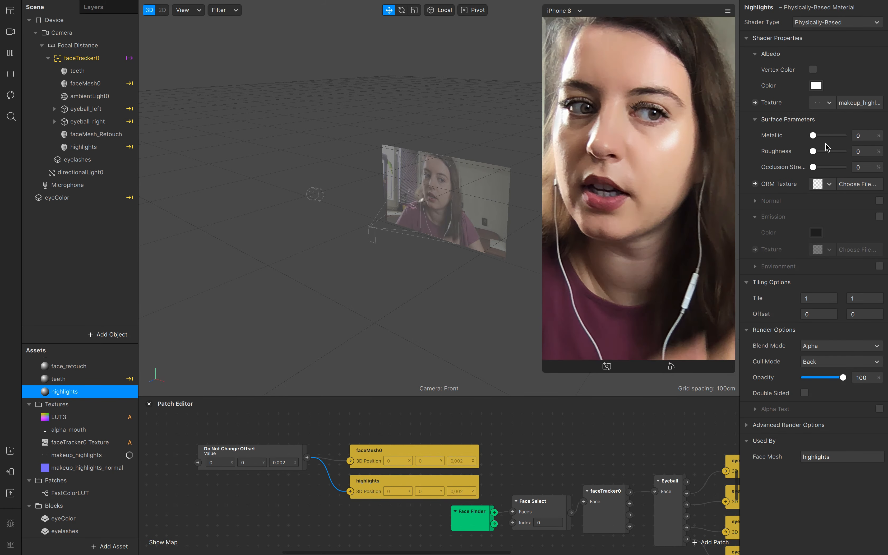
# - Set the highlights material's metallic to 100% and roughness to 40%, and enable Normal with the makeup_highlights_normal texture
pyautogui.moveTo(813, 135); pyautogui.dragTo(825, 152)
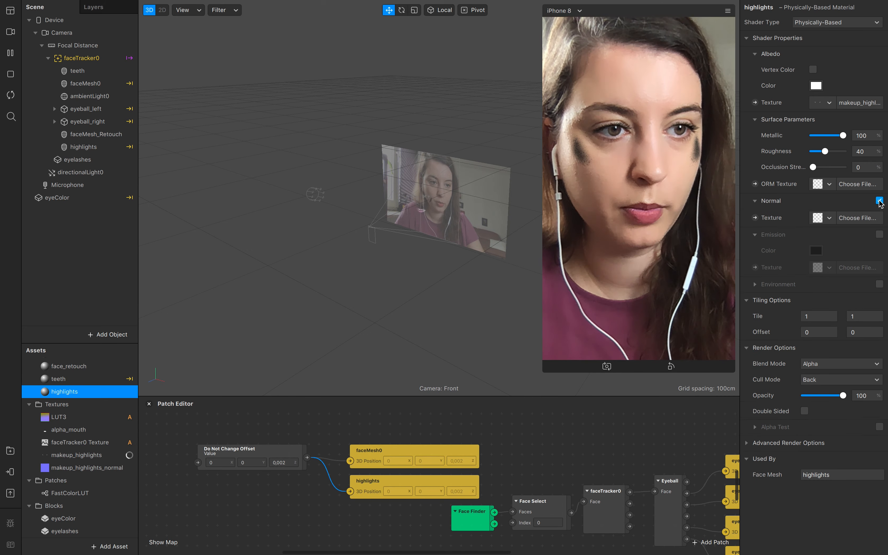
pyautogui.click(829, 218)
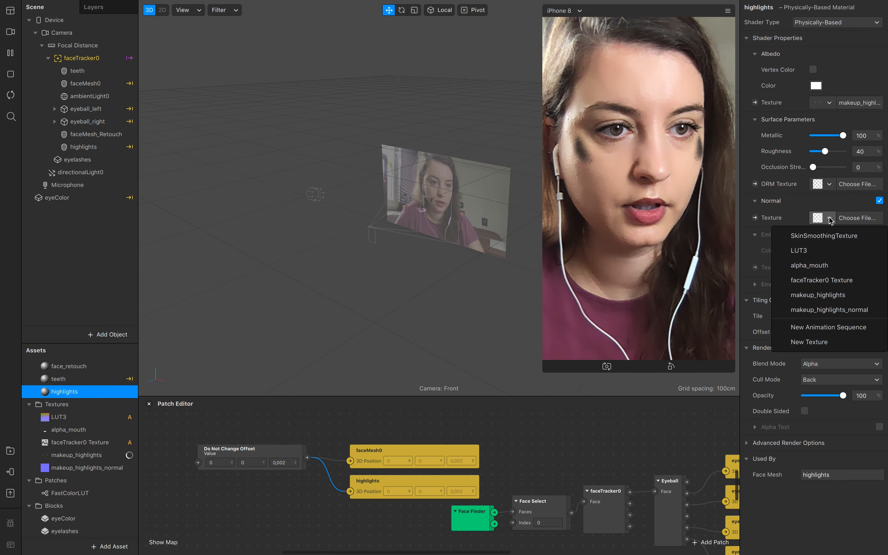
pyautogui.click(824, 311)
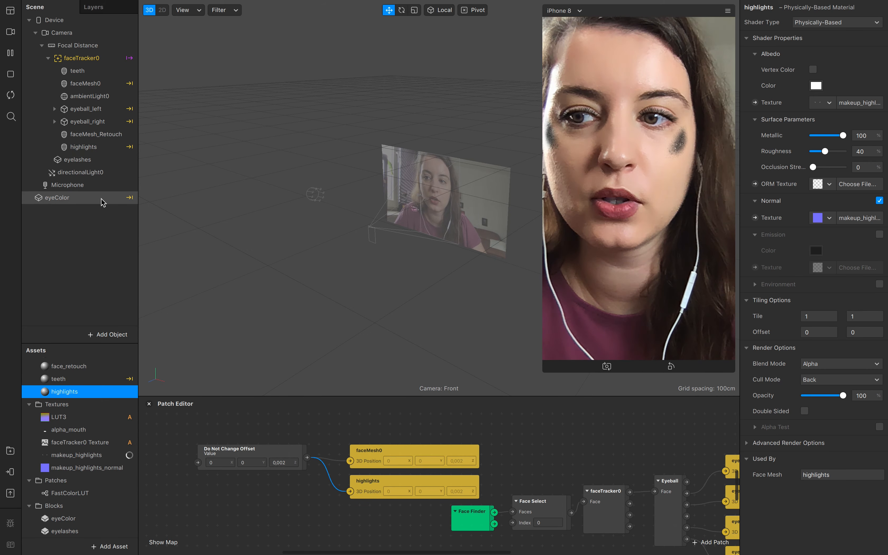
# - Rotate directionalLight0 around its X axis to about -91° so it lights the glitter highlights
pyautogui.click(91, 177)
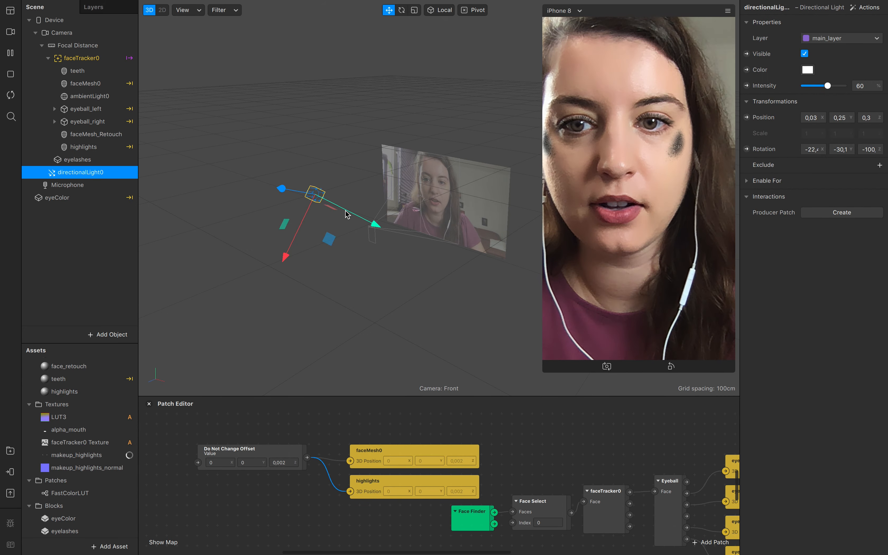
pyautogui.click(401, 10)
pyautogui.moveTo(314, 207); pyautogui.dragTo(323, 198)
pyautogui.click(80, 246)
pyautogui.click(100, 177)
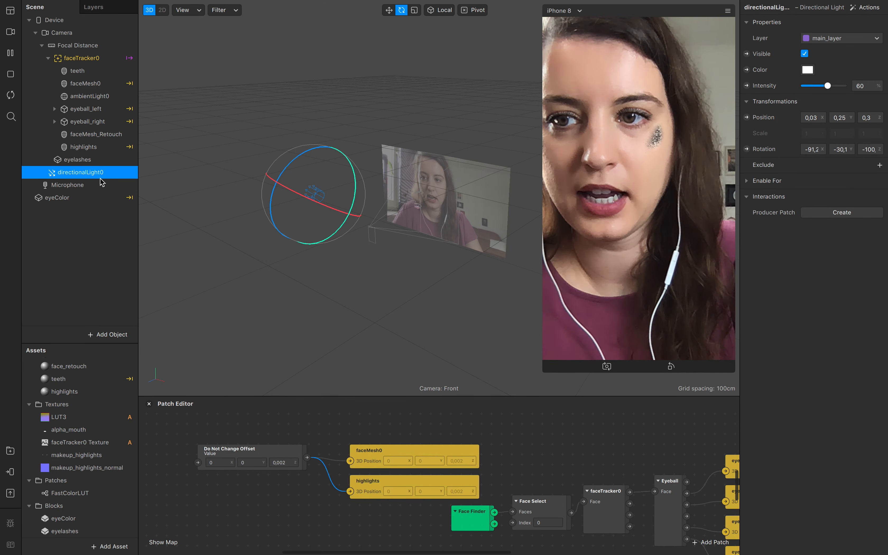
# - Duplicate directionalLight0 and rotate the copy around its X axis to about 62° to light the opposite side of the face
pyautogui.rightClick(101, 181)
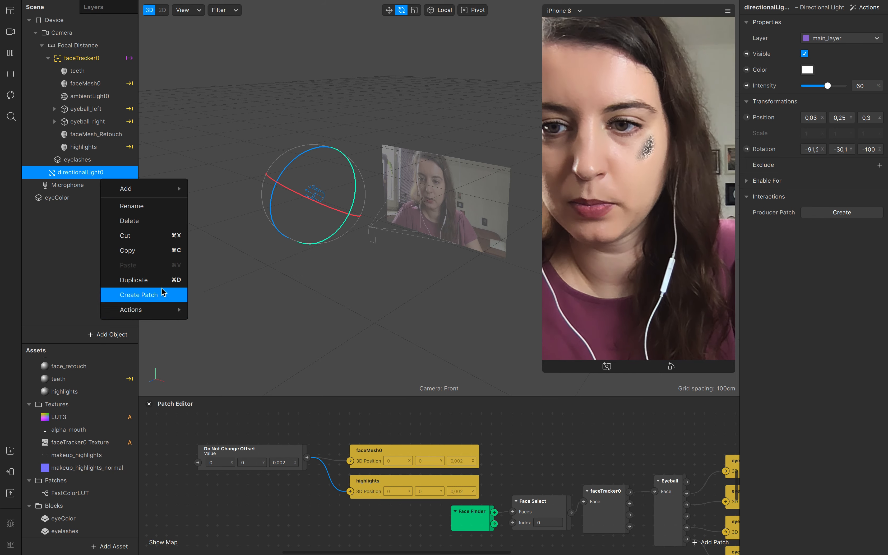
pyautogui.click(147, 281)
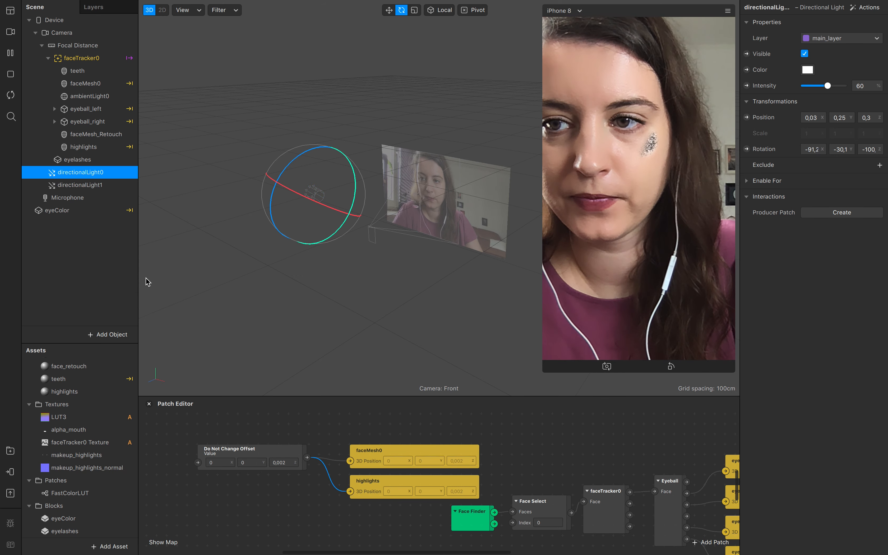
pyautogui.click(107, 187)
pyautogui.moveTo(290, 193)
pyautogui.mouseDown()
pyautogui.moveTo(301, 195)
pyautogui.moveTo(278, 180)
pyautogui.moveTo(295, 195)
pyautogui.mouseUp()
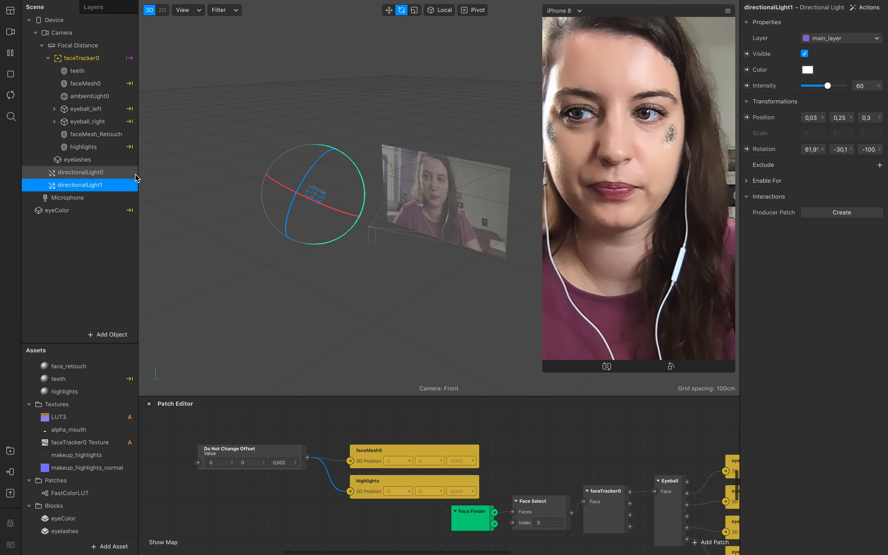
# - Set the highlights material to Screen blend mode with about 39% opacity, 82% metallic and 47% roughness
pyautogui.click(64, 392)
pyautogui.click(842, 363)
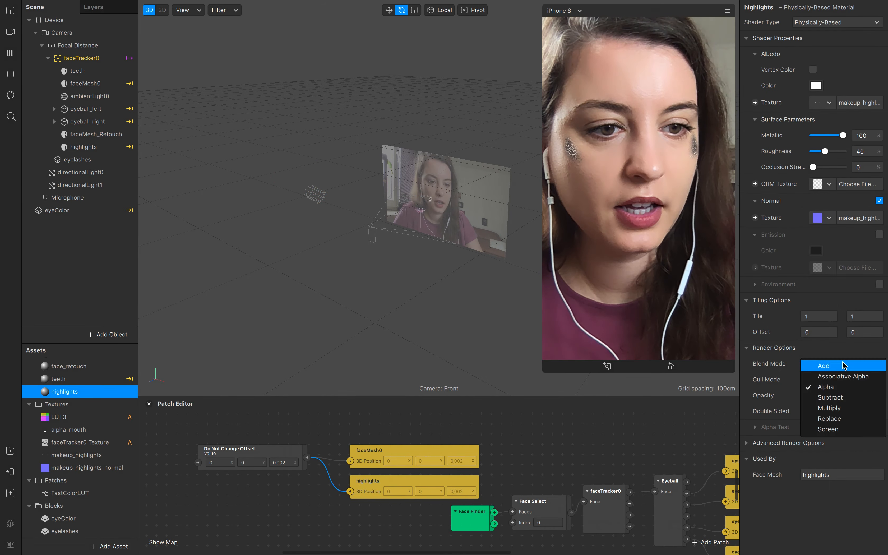
pyautogui.click(837, 429)
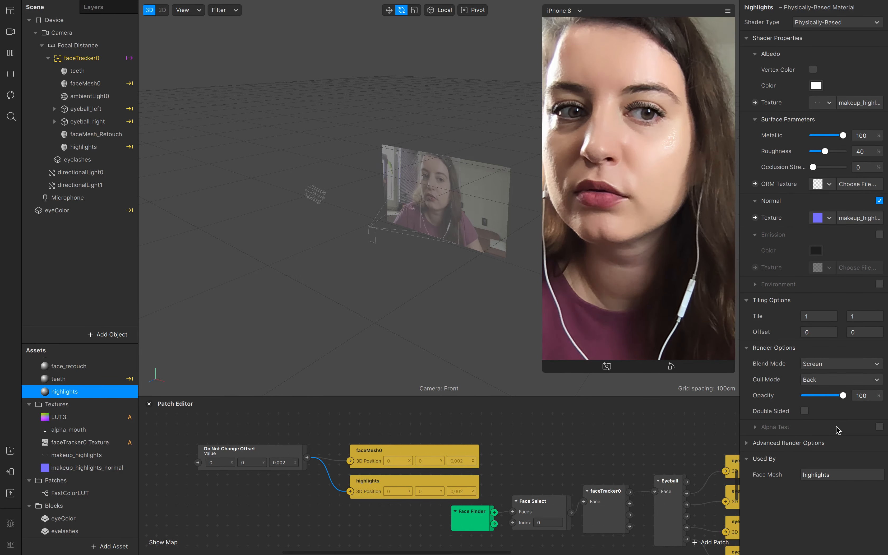
pyautogui.moveTo(843, 395); pyautogui.dragTo(821, 399)
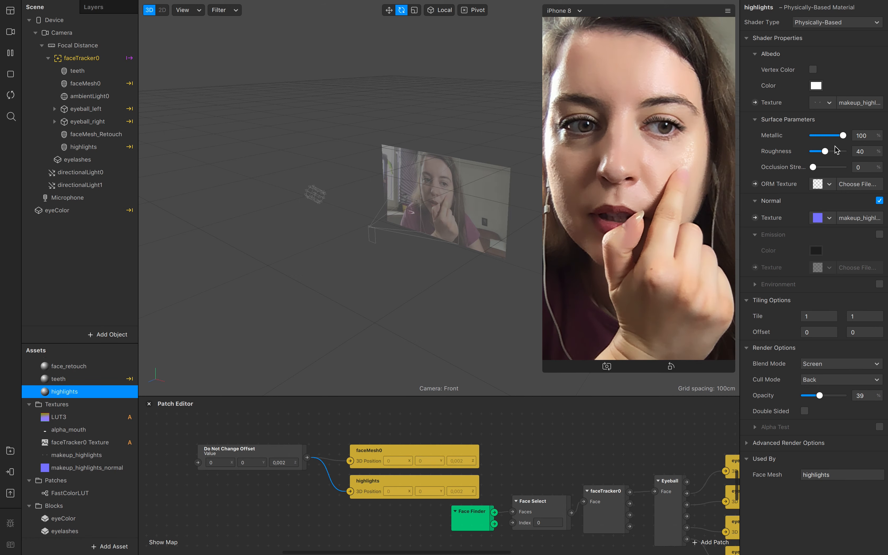
pyautogui.click(825, 151)
pyautogui.moveTo(825, 153); pyautogui.dragTo(839, 136)
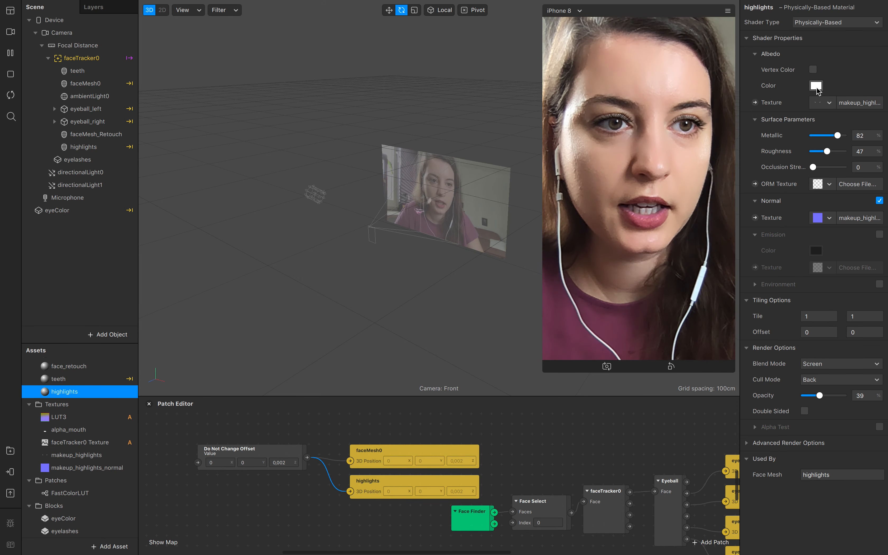
# - Change the highlights material's albedo color to a pale cream from the saved color swatches
pyautogui.click(815, 86)
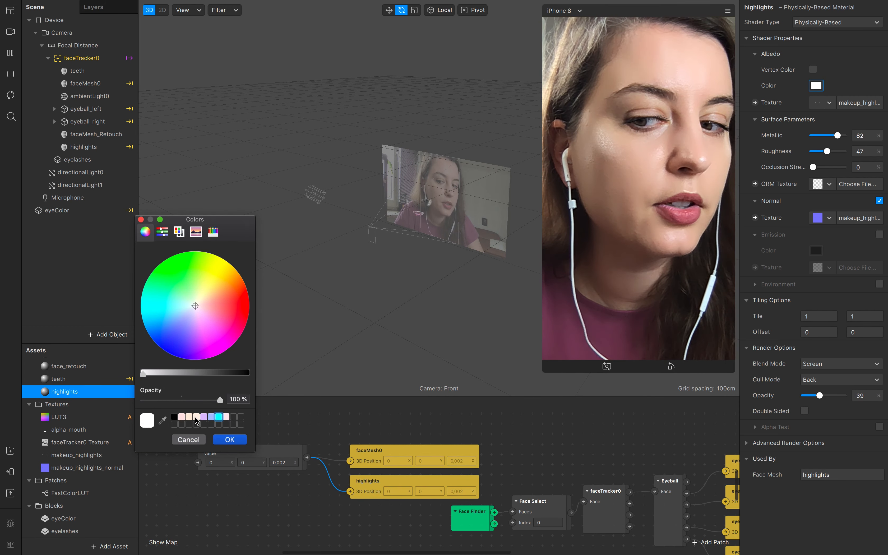
pyautogui.click(196, 418)
pyautogui.click(189, 417)
pyautogui.click(228, 301)
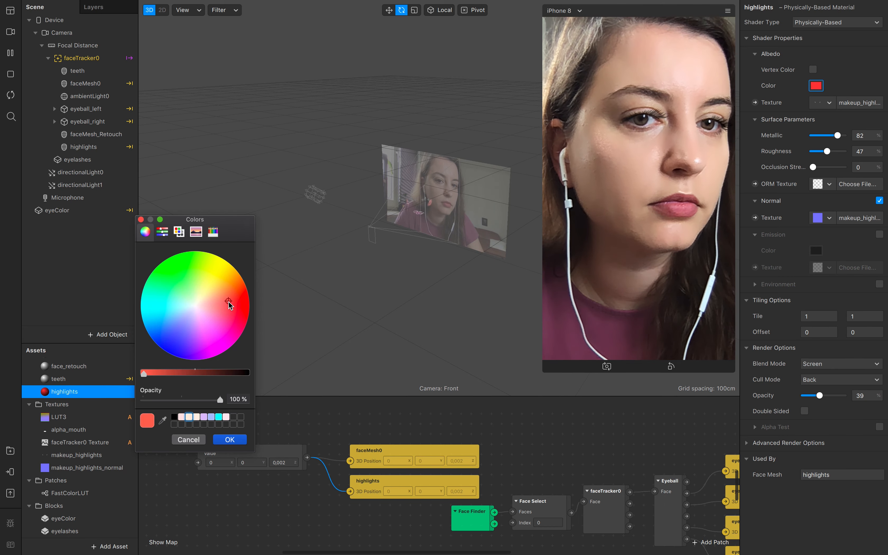
pyautogui.moveTo(216, 301)
pyautogui.mouseDown()
pyautogui.moveTo(246, 311)
pyautogui.moveTo(207, 303)
pyautogui.mouseUp()
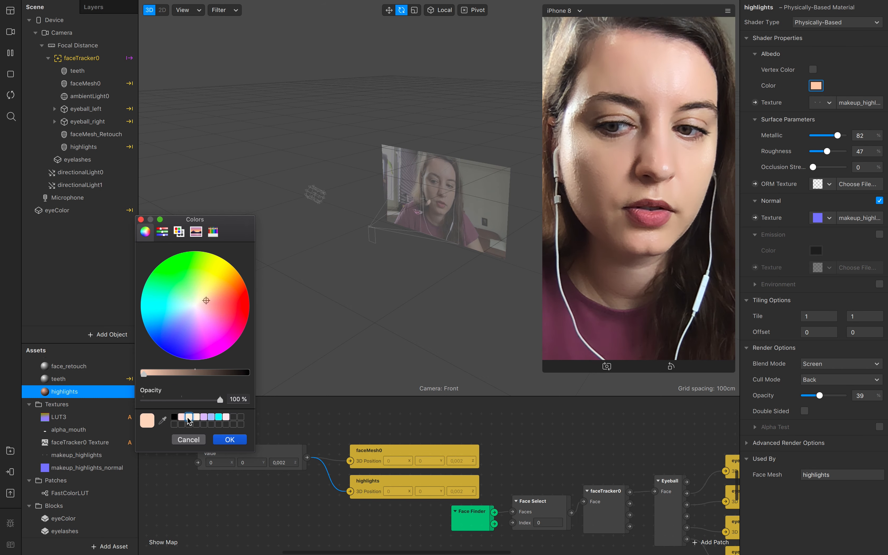
pyautogui.click(197, 418)
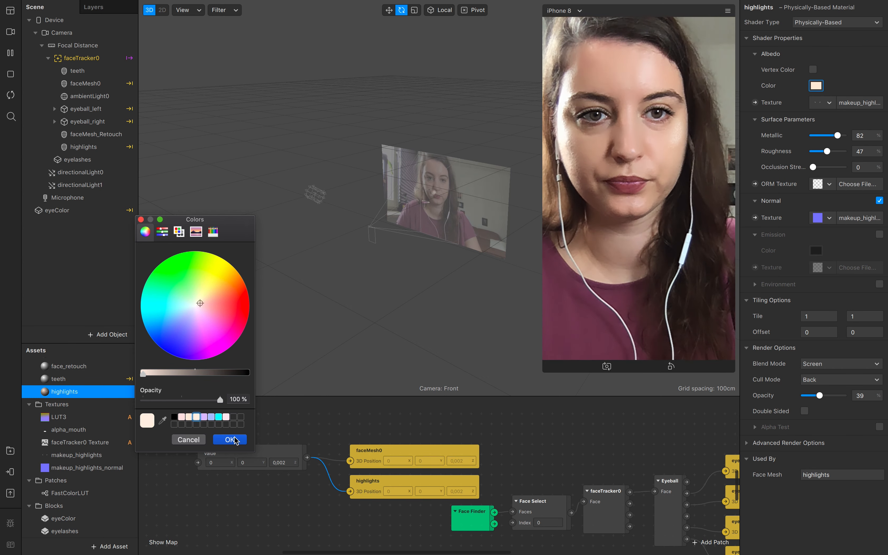
pyautogui.click(230, 440)
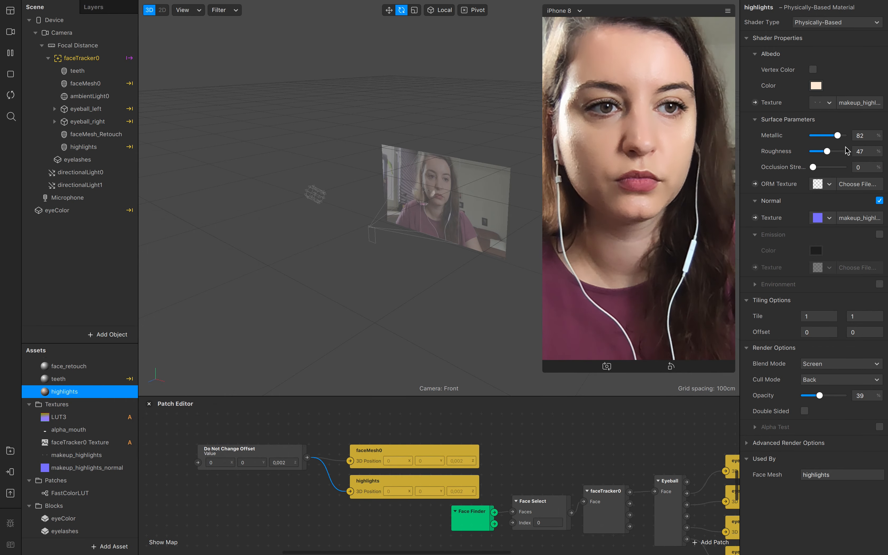
# - Set the highlights material's metallic to 72%, try Add blending before returning to Screen, and set the opacity to about 42%
pyautogui.moveTo(838, 136); pyautogui.dragTo(835, 136)
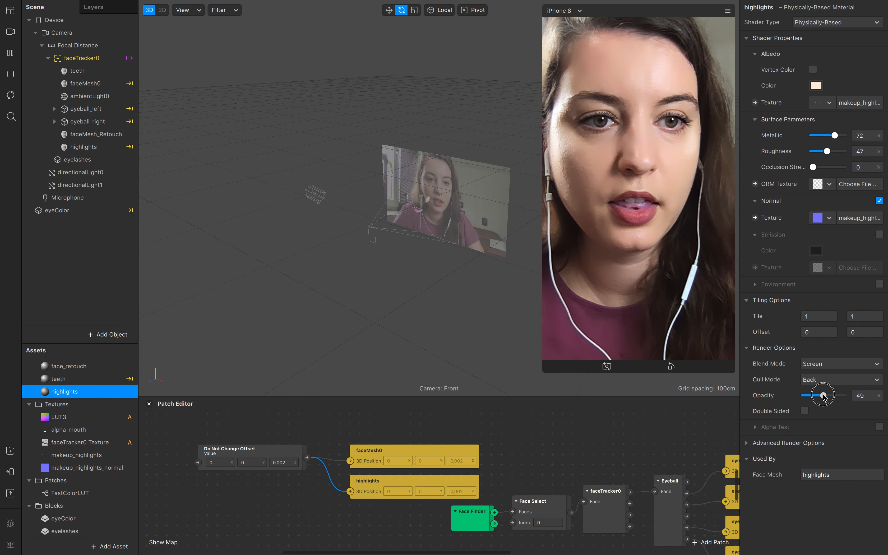
pyautogui.click(840, 364)
pyautogui.click(840, 367)
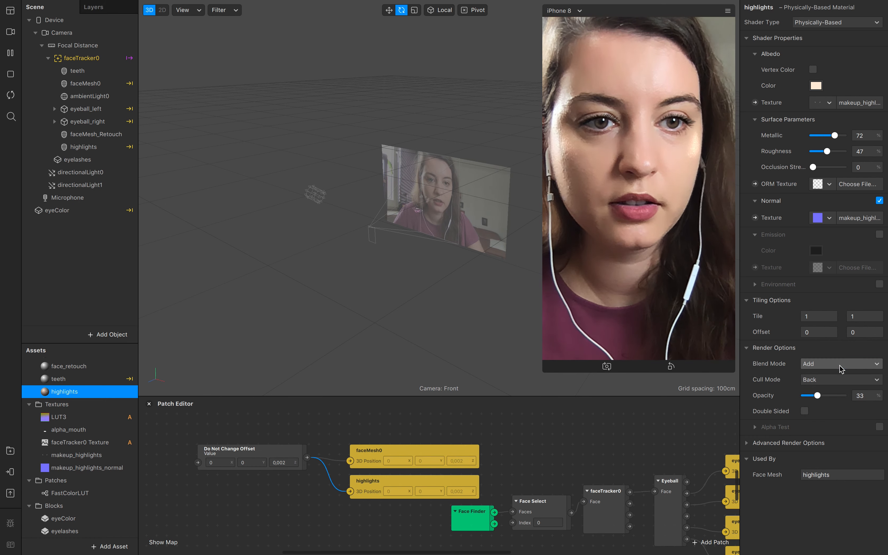
pyautogui.click(829, 428)
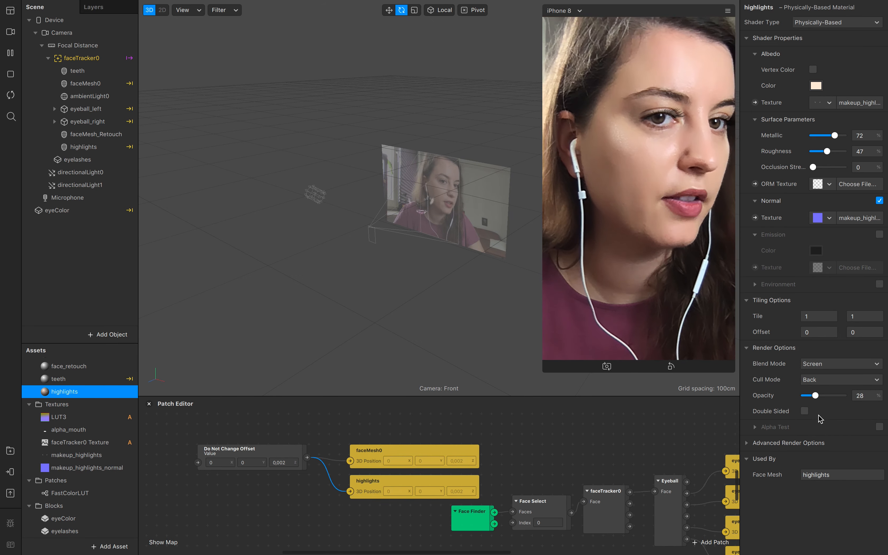
pyautogui.moveTo(815, 396); pyautogui.dragTo(821, 396)
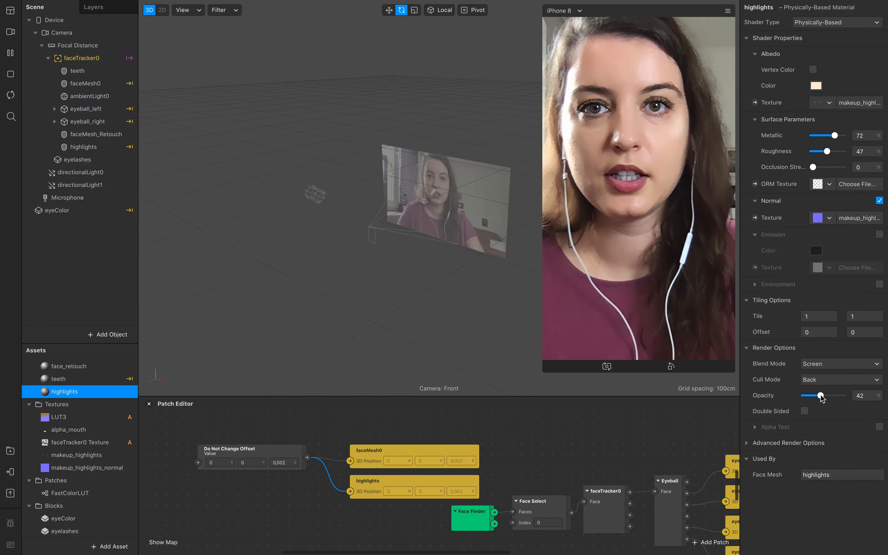